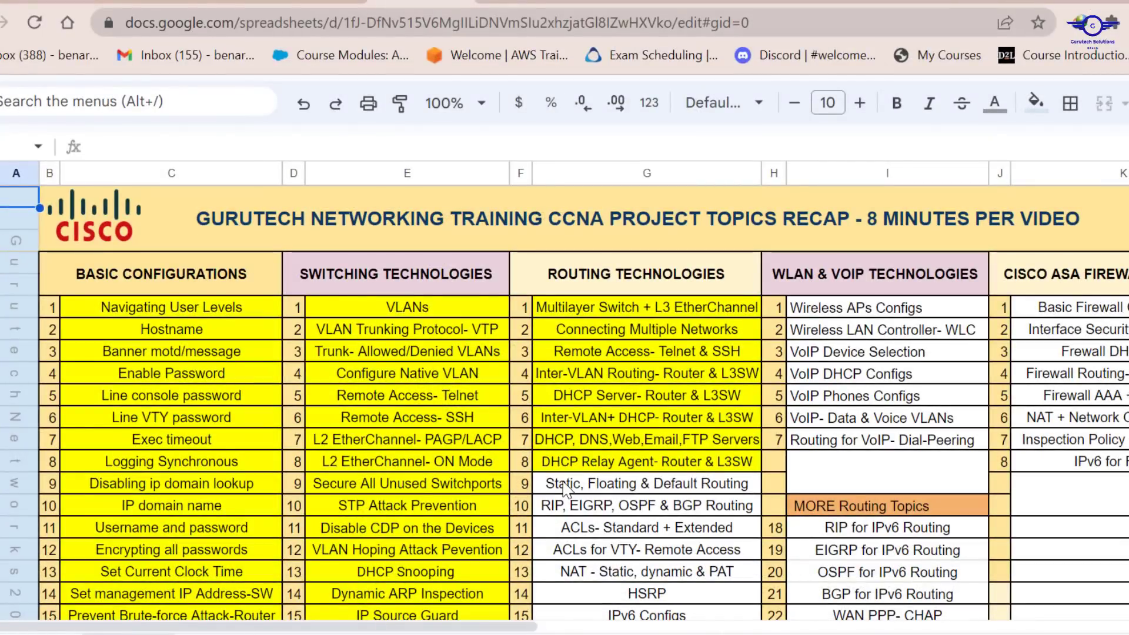
pyautogui.click(563, 485)
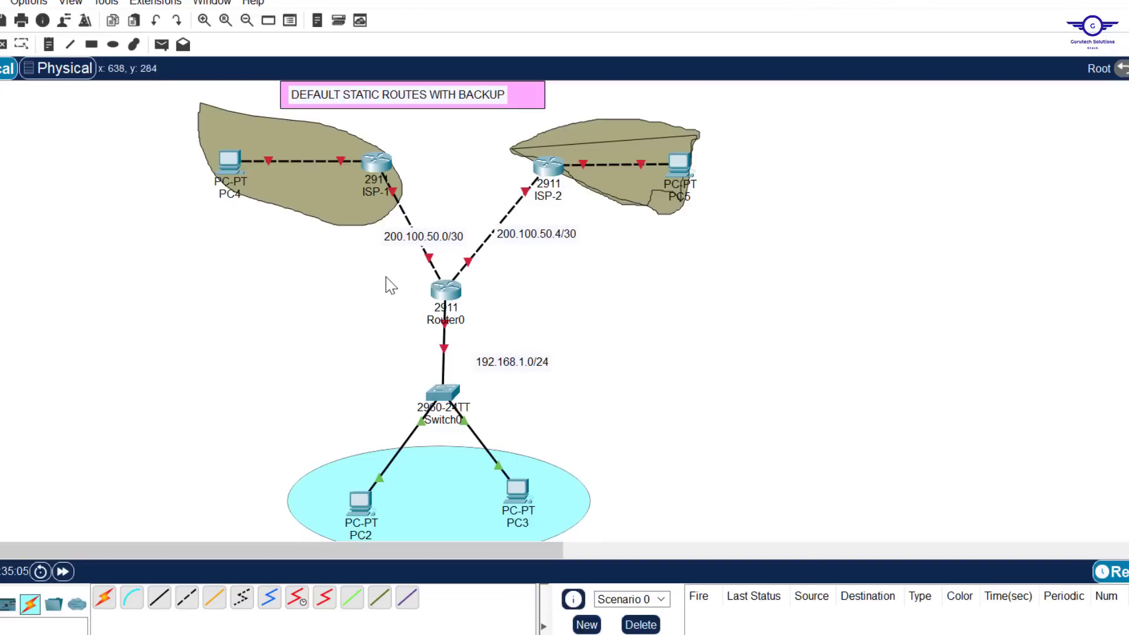
pyautogui.moveTo(386, 277); pyautogui.dragTo(512, 320)
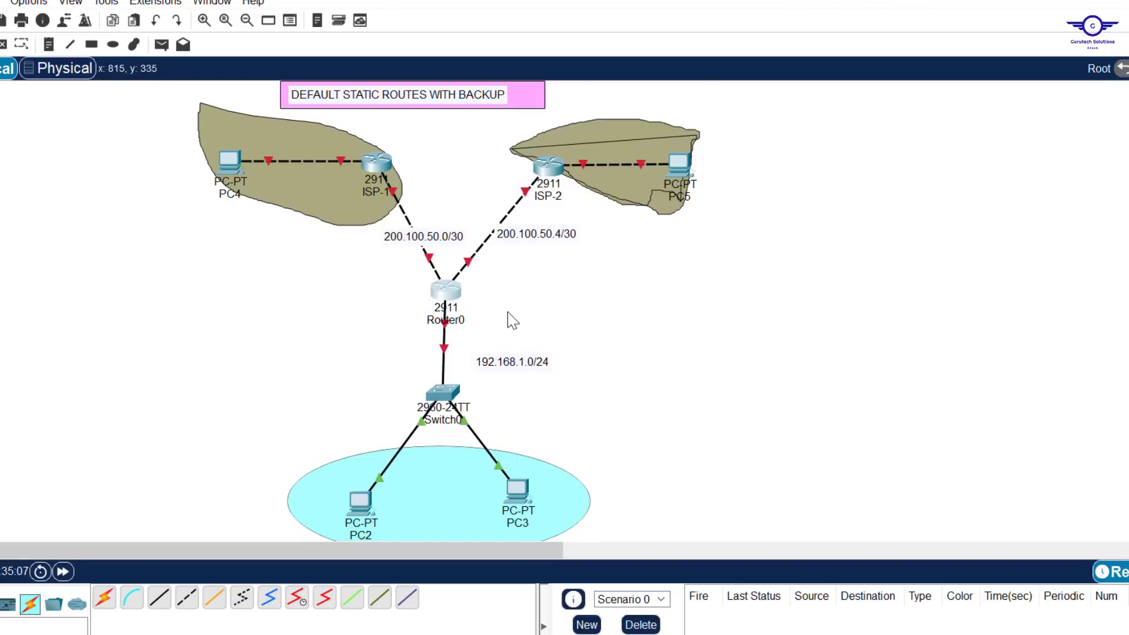
pyautogui.click(352, 321)
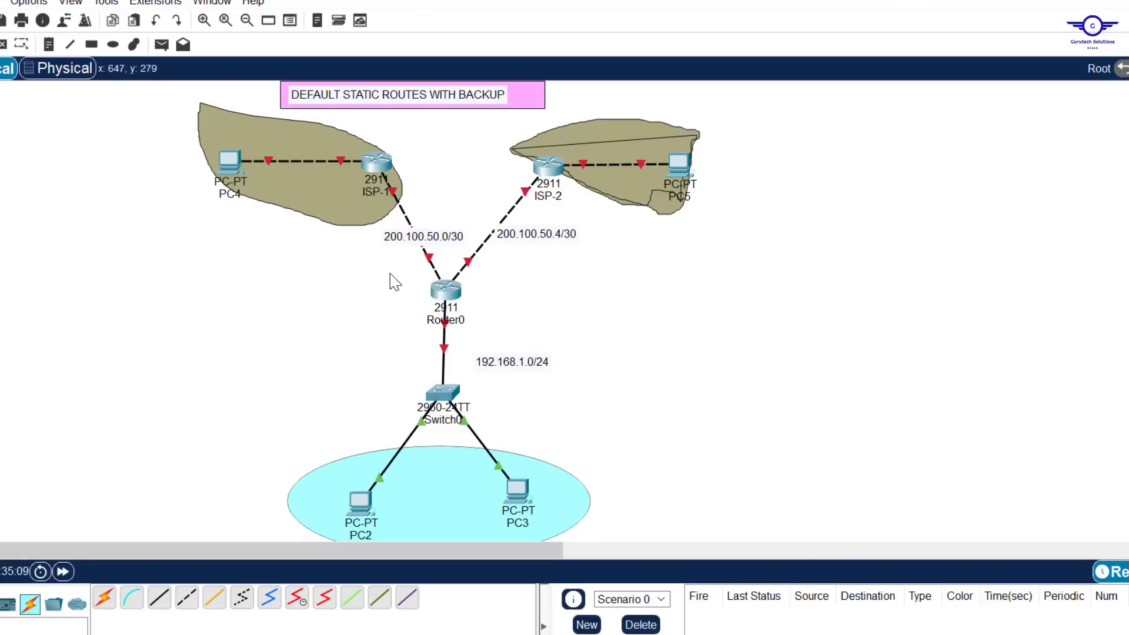
pyautogui.moveTo(390, 274); pyautogui.dragTo(514, 319)
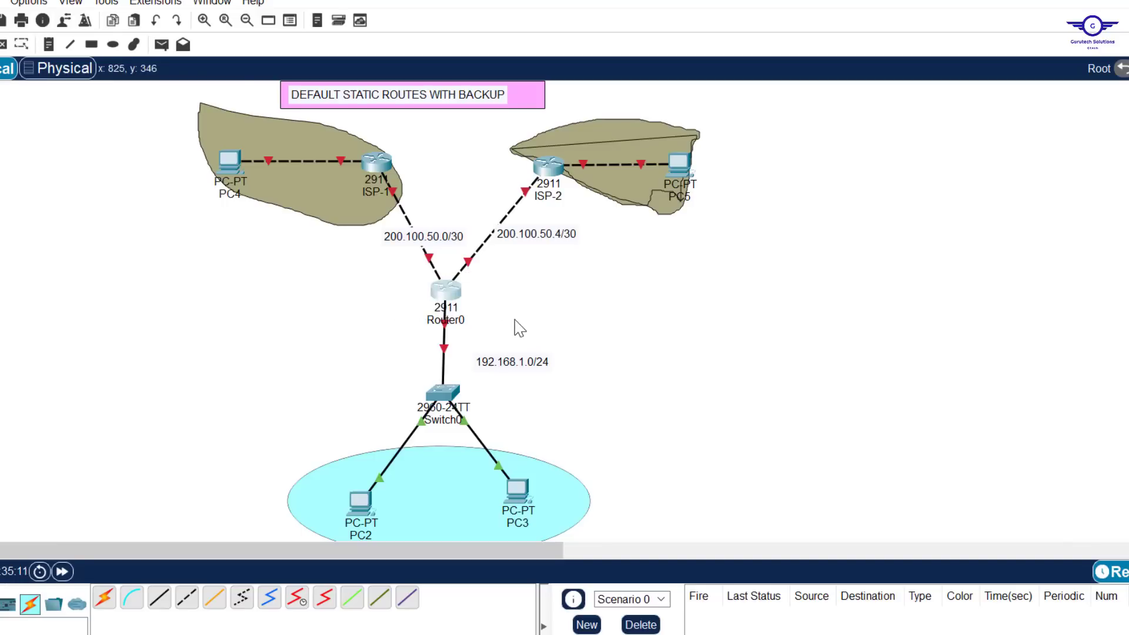
pyautogui.click(631, 352)
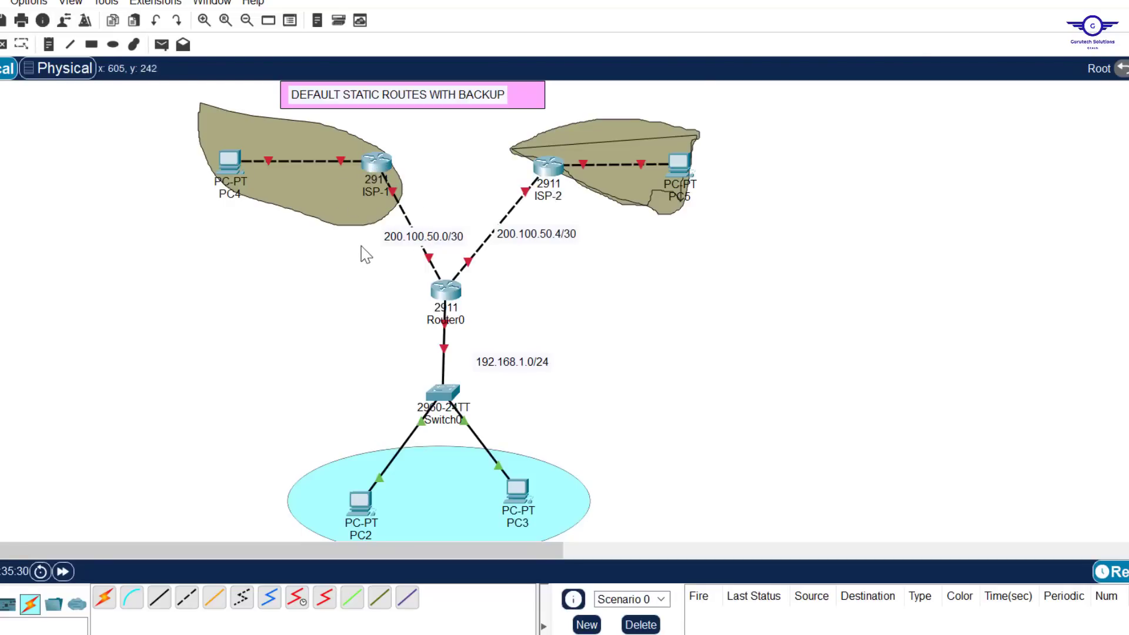
pyautogui.moveTo(358, 244); pyautogui.dragTo(559, 270)
pyautogui.click(630, 307)
# Step: Switch to the config-guide.txt notes in Notepad and read the outline for configuring default static routes with backup
pyautogui.hotkey('alt', 'Tab')
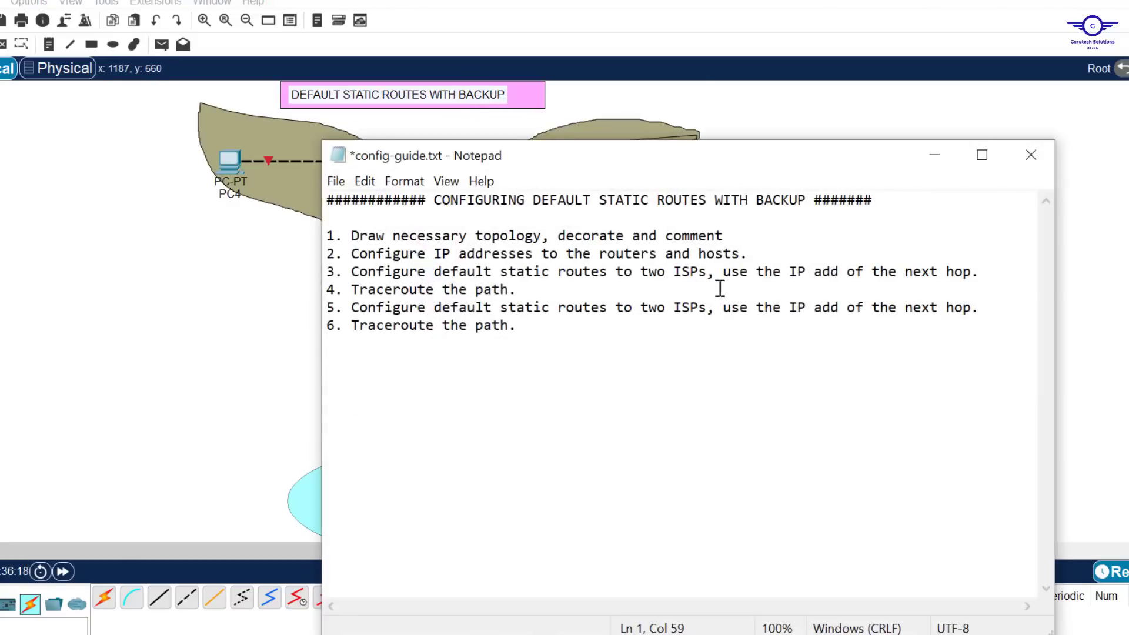
pyautogui.moveTo(675, 170); pyautogui.dragTo(608, 278)
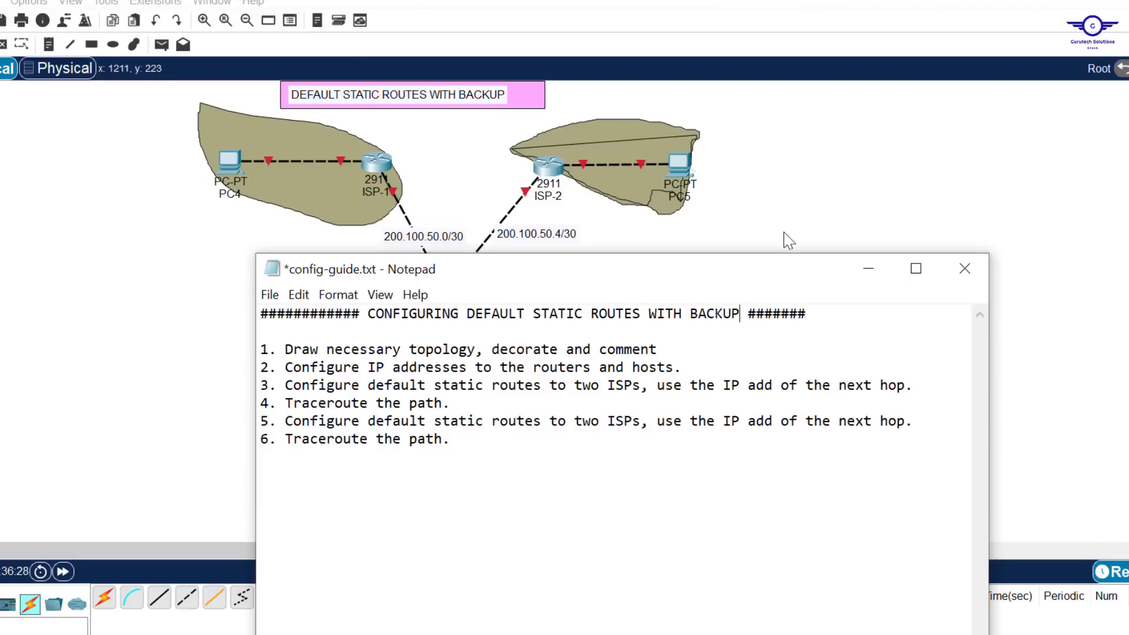
pyautogui.click(806, 224)
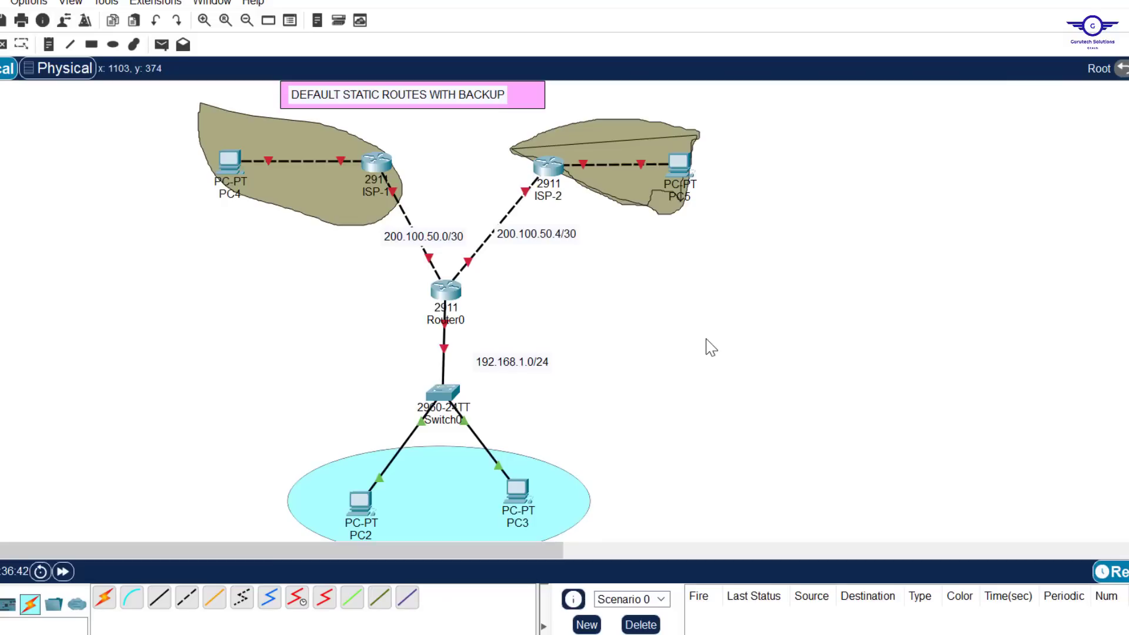
pyautogui.moveTo(270, 386); pyautogui.dragTo(684, 513)
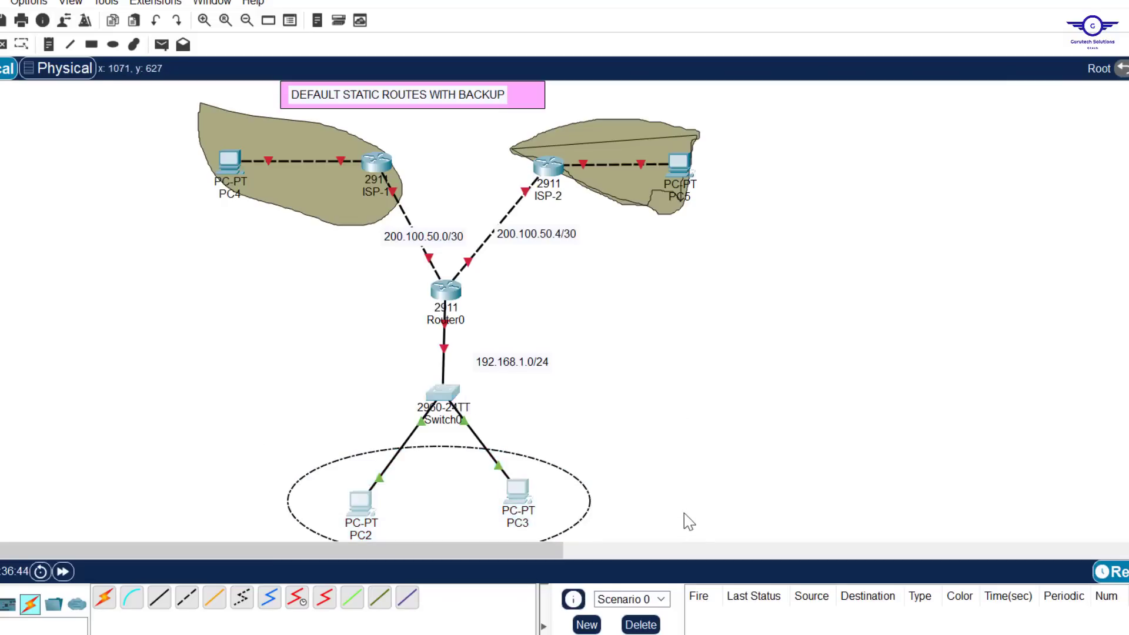
pyautogui.click(301, 270)
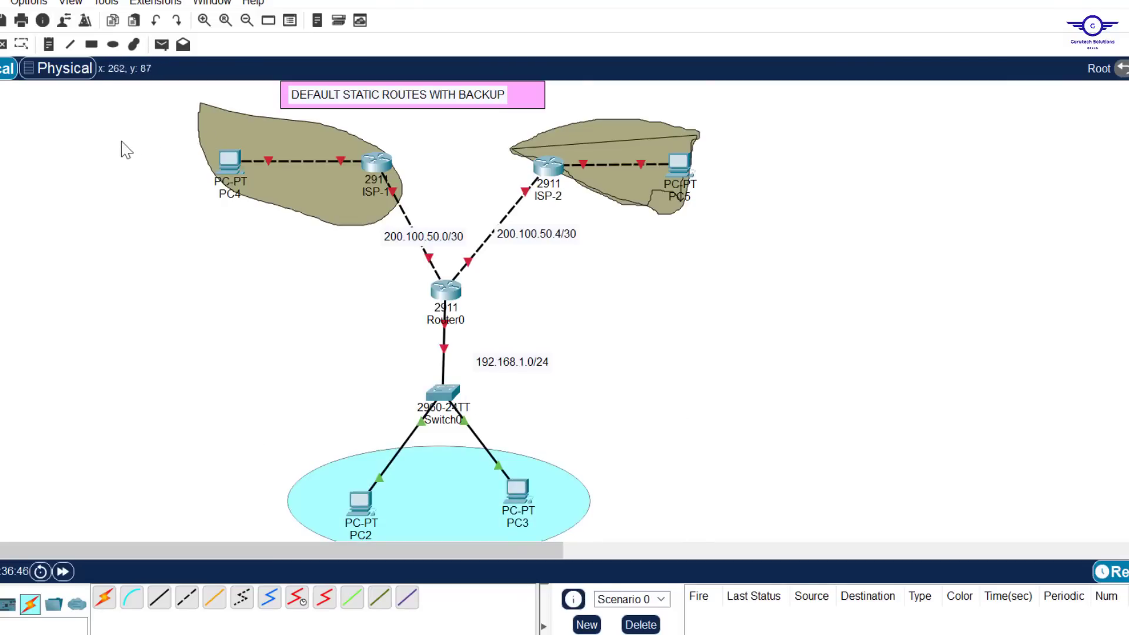
pyautogui.moveTo(134, 153); pyautogui.dragTo(337, 196)
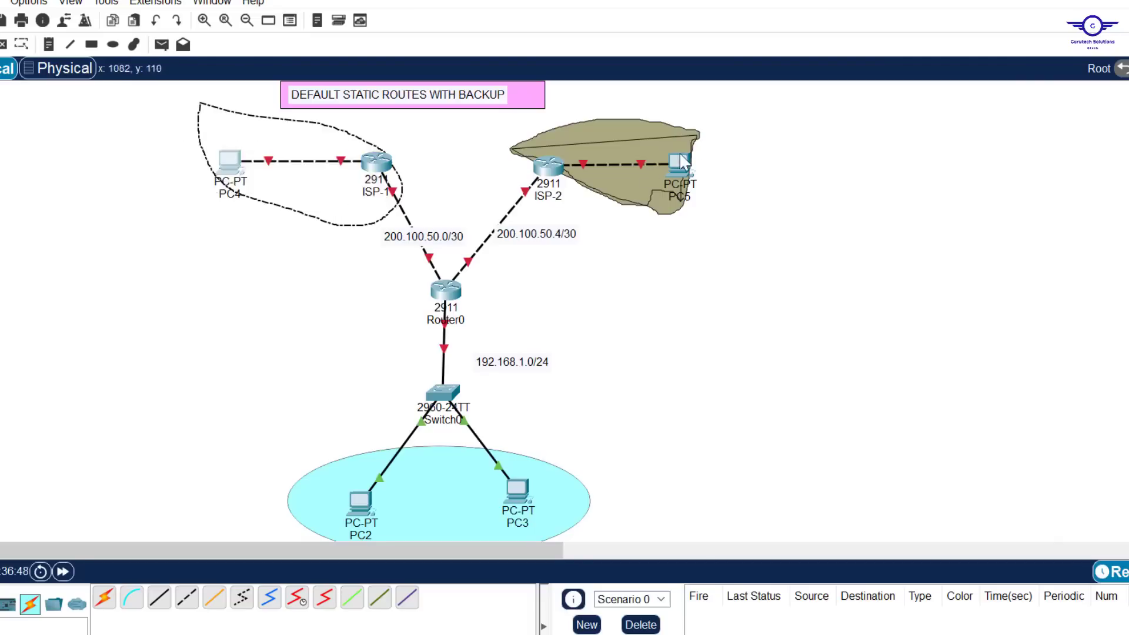
pyautogui.moveTo(788, 164); pyautogui.dragTo(619, 171)
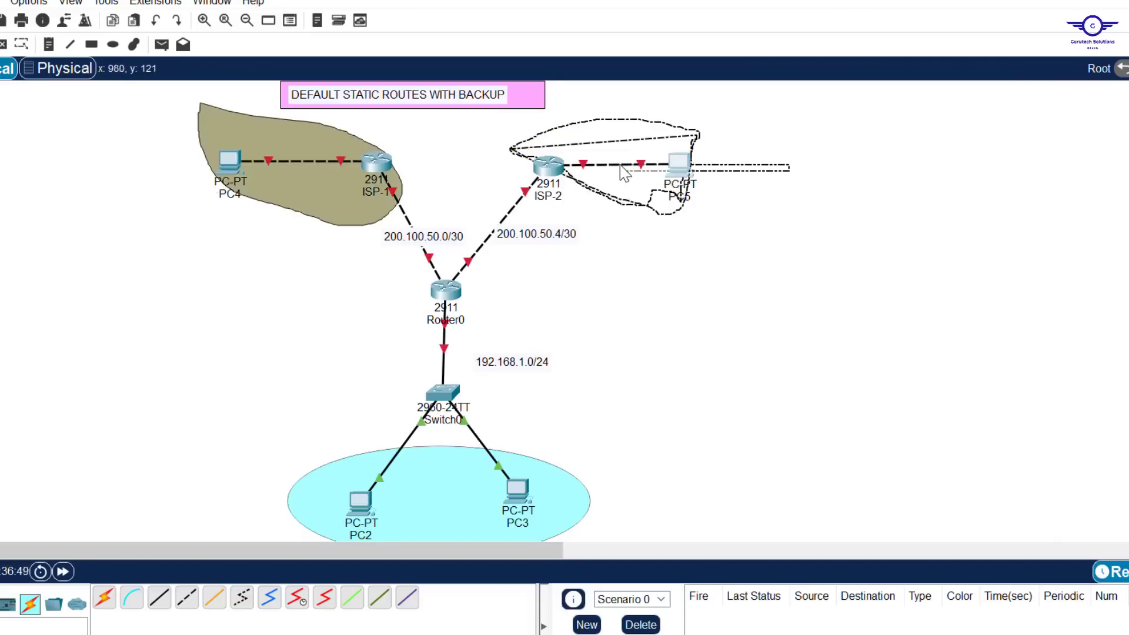
pyautogui.click(907, 264)
# Step: Check the config guide in Notepad, return to Packet Tracer and review PC2's IP configuration
pyautogui.hotkey('alt', 'Tab')
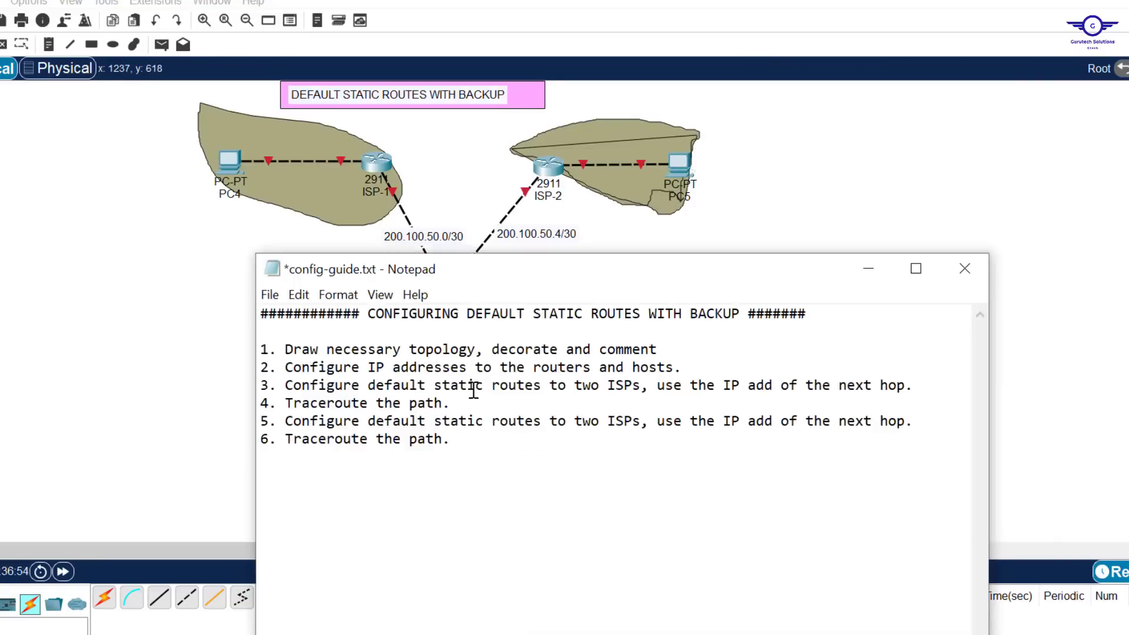
pyautogui.click(902, 178)
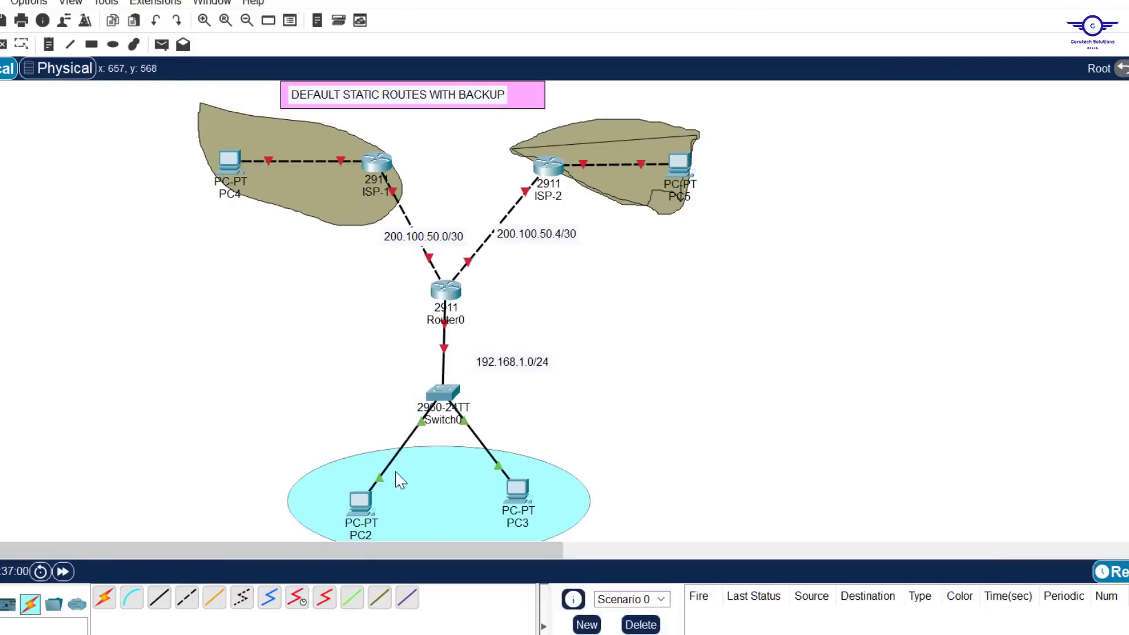
pyautogui.click(360, 502)
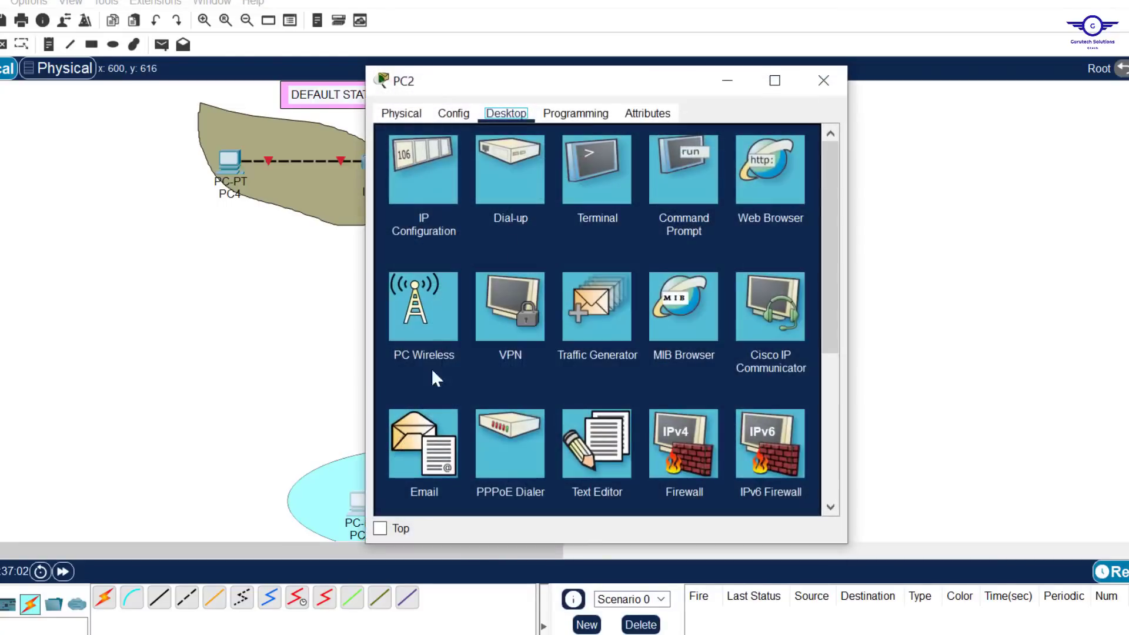
pyautogui.click(449, 164)
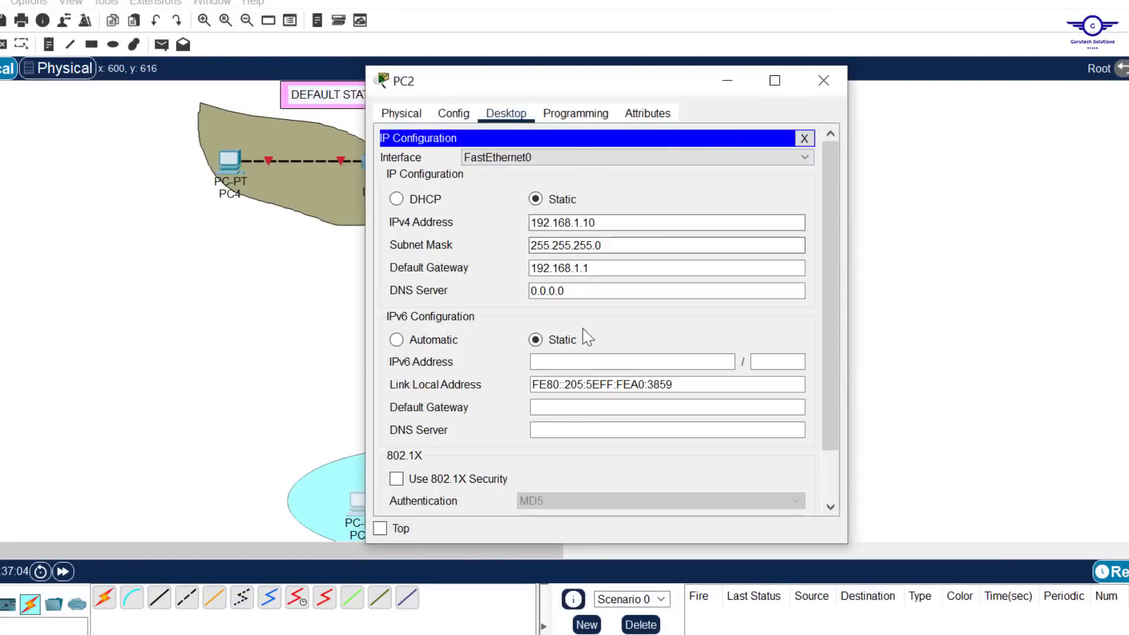
pyautogui.doubleClick(600, 222)
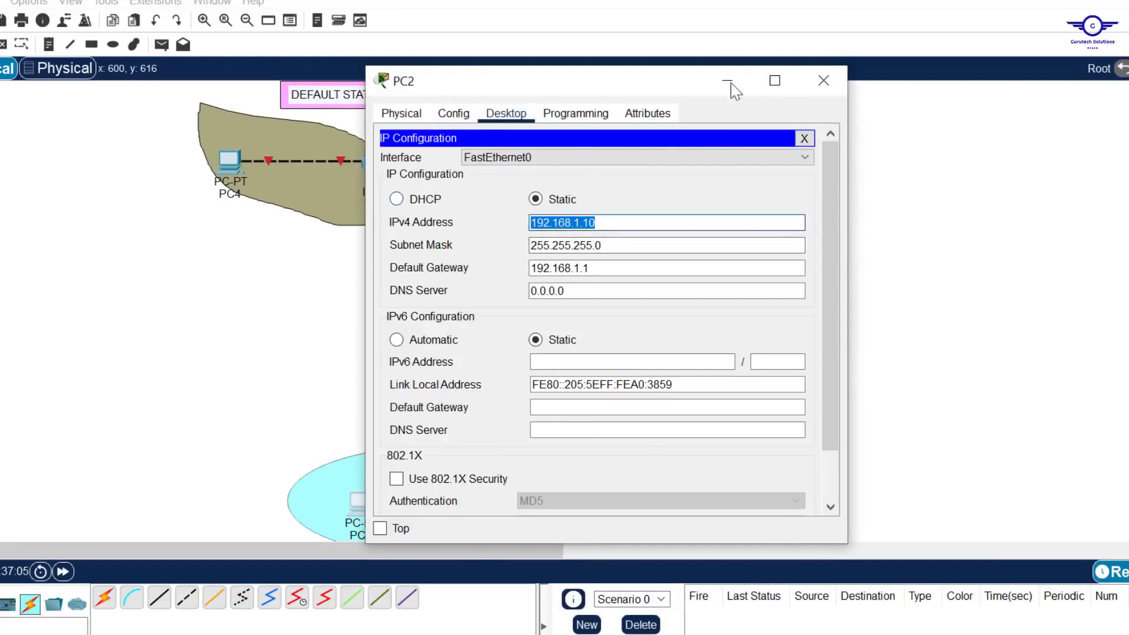
pyautogui.click(822, 81)
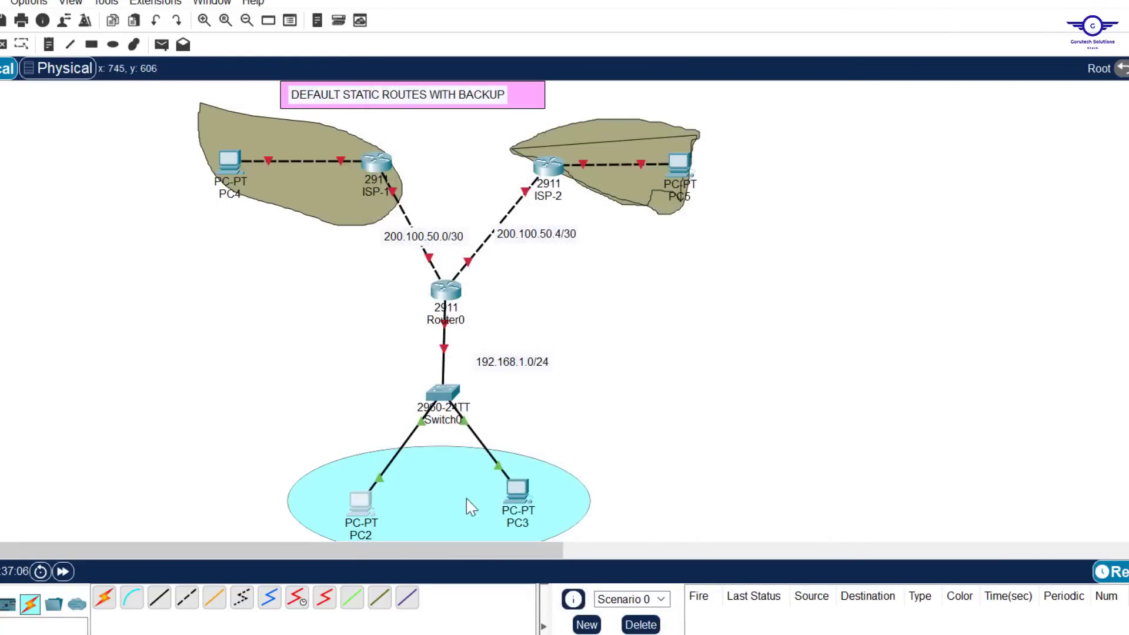
# Step: Review PC3's static IPv4 address, subnet mask and default gateway in its IP configuration
pyautogui.click(514, 490)
pyautogui.click(437, 199)
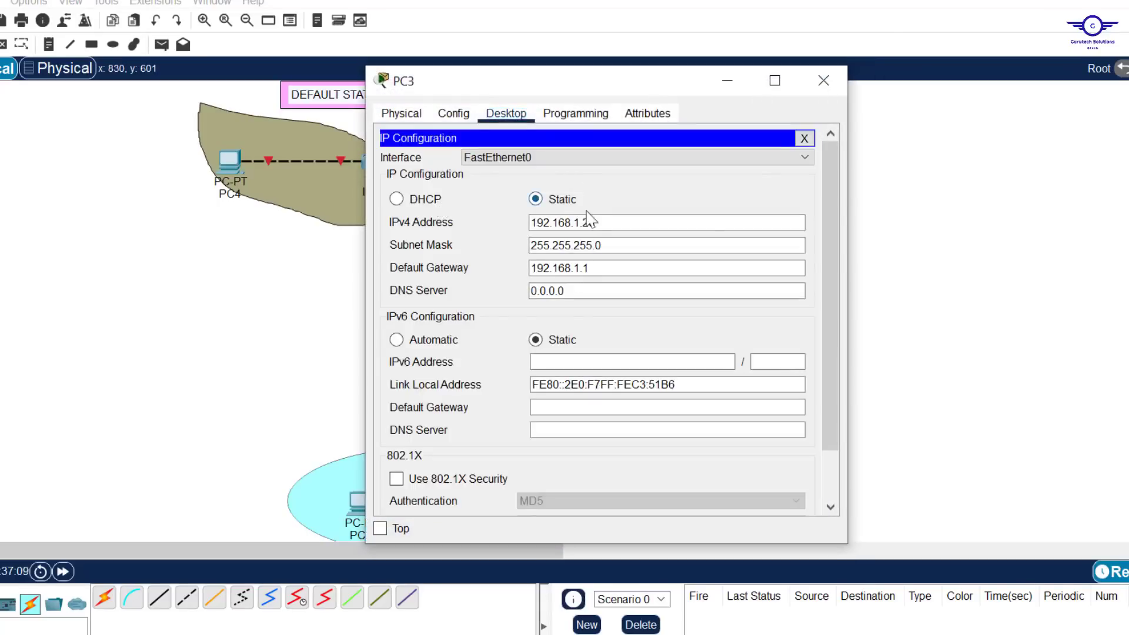
pyautogui.click(577, 265)
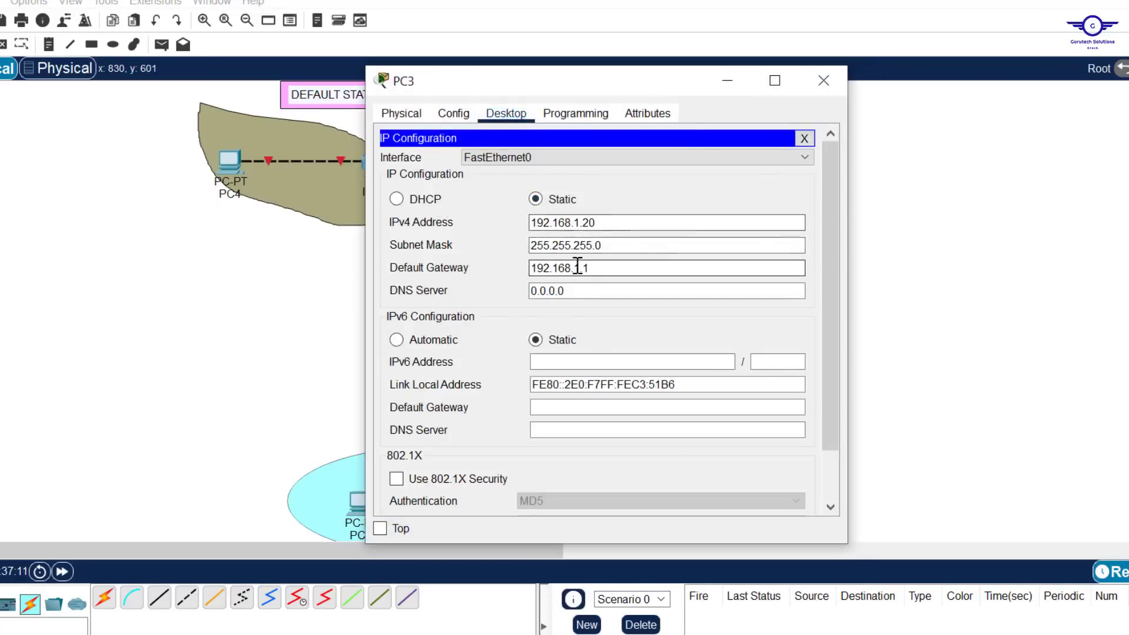
pyautogui.moveTo(590, 268); pyautogui.dragTo(434, 259)
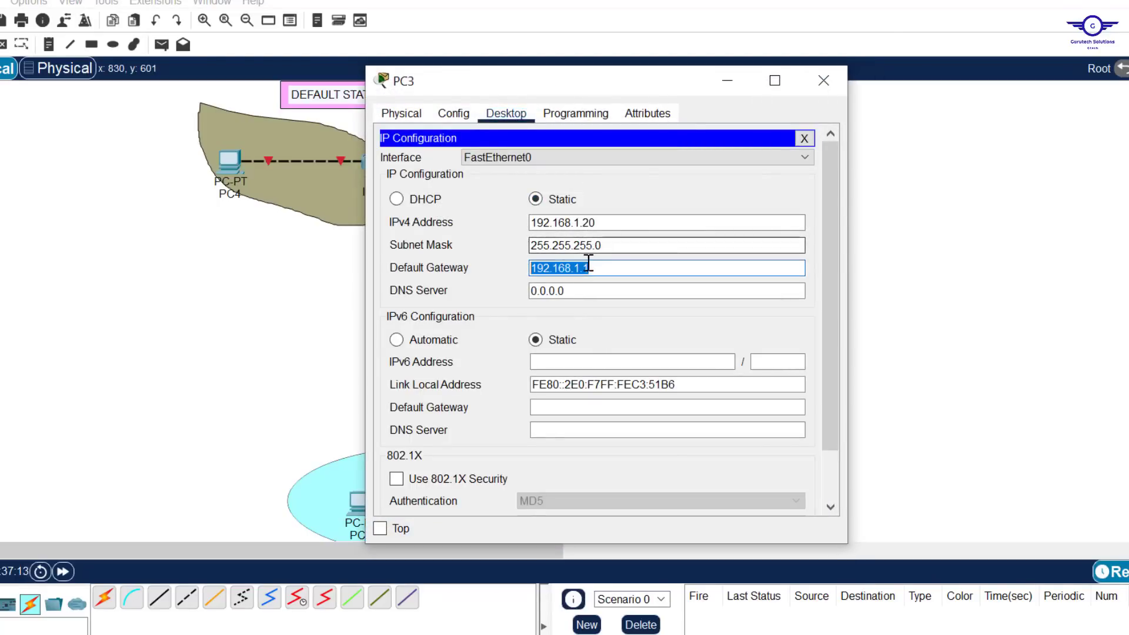
pyautogui.click(823, 80)
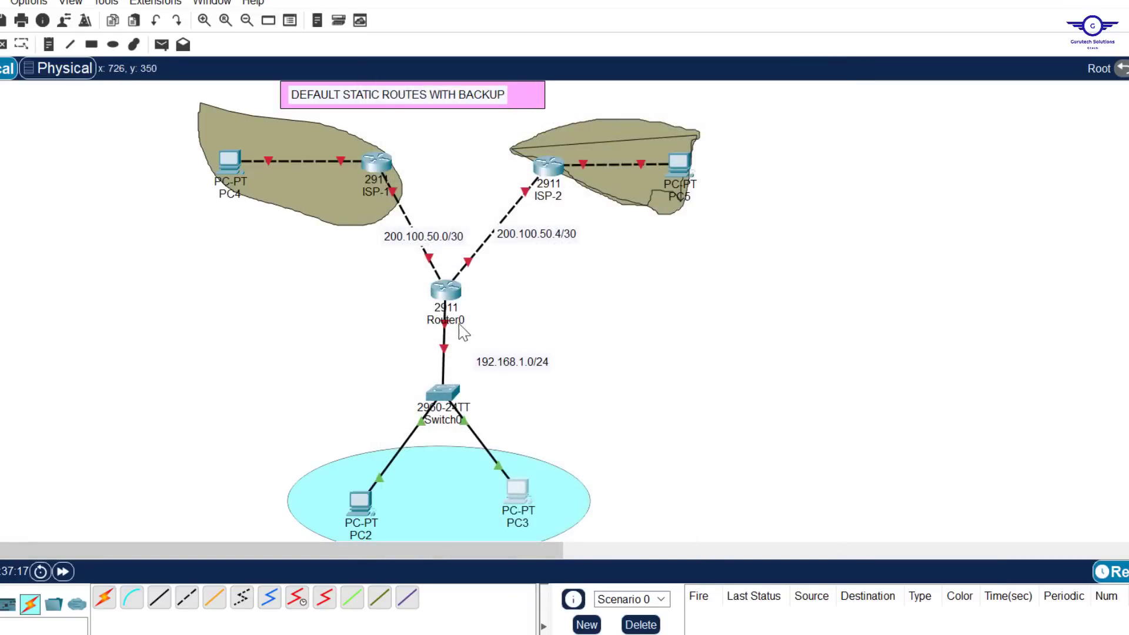
# Step: Turn on GigabitEthernet0/2 of Router0 and assign it IPv4 address 192.168.1.1 with its subnet mask
pyautogui.moveTo(442, 325)
pyautogui.click(444, 291)
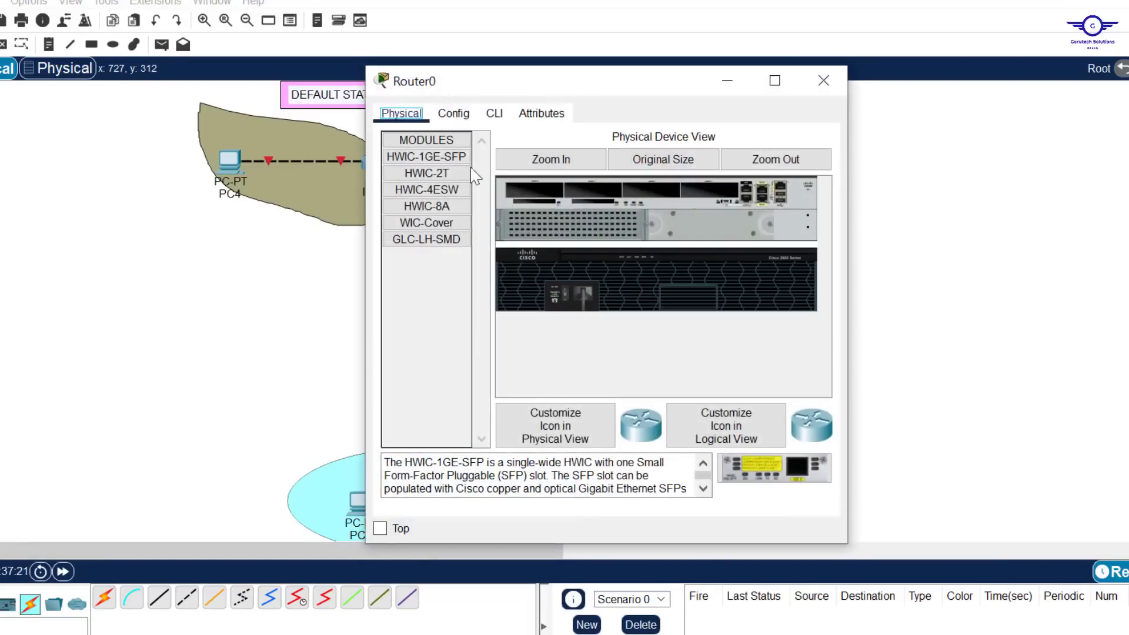
pyautogui.click(453, 112)
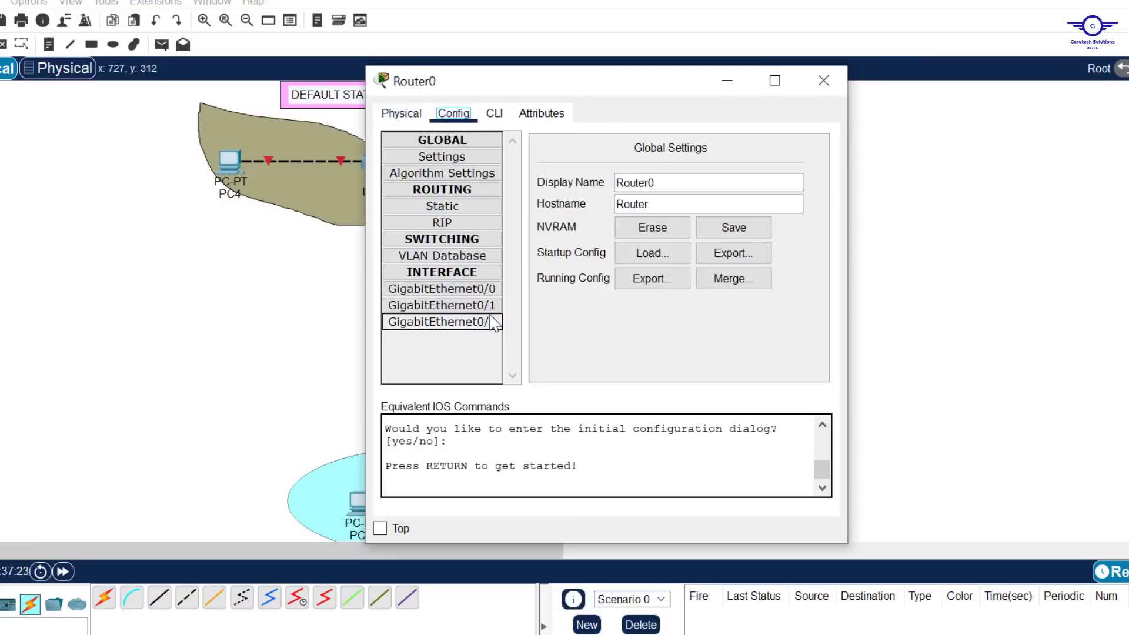
pyautogui.click(470, 322)
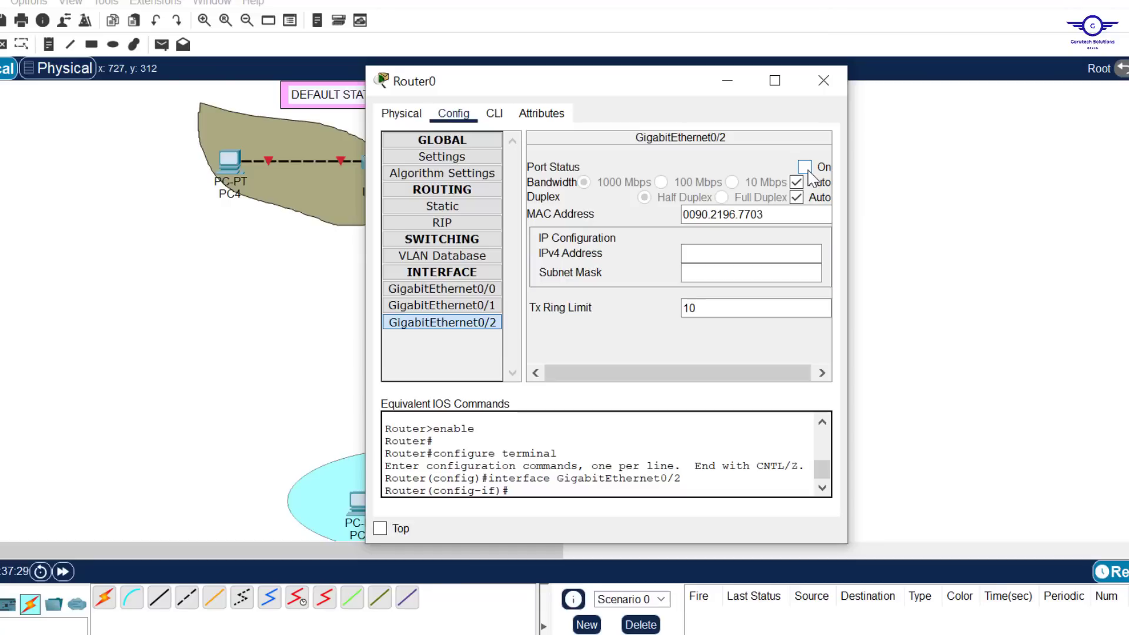
pyautogui.click(806, 167)
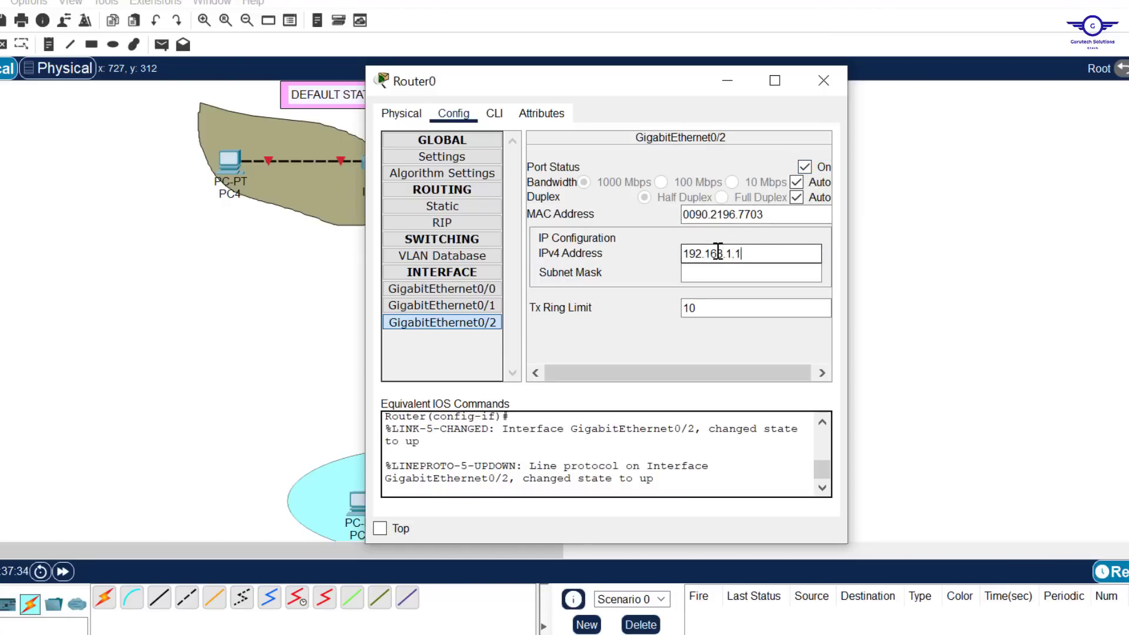
pyautogui.click(735, 272)
pyautogui.click(823, 81)
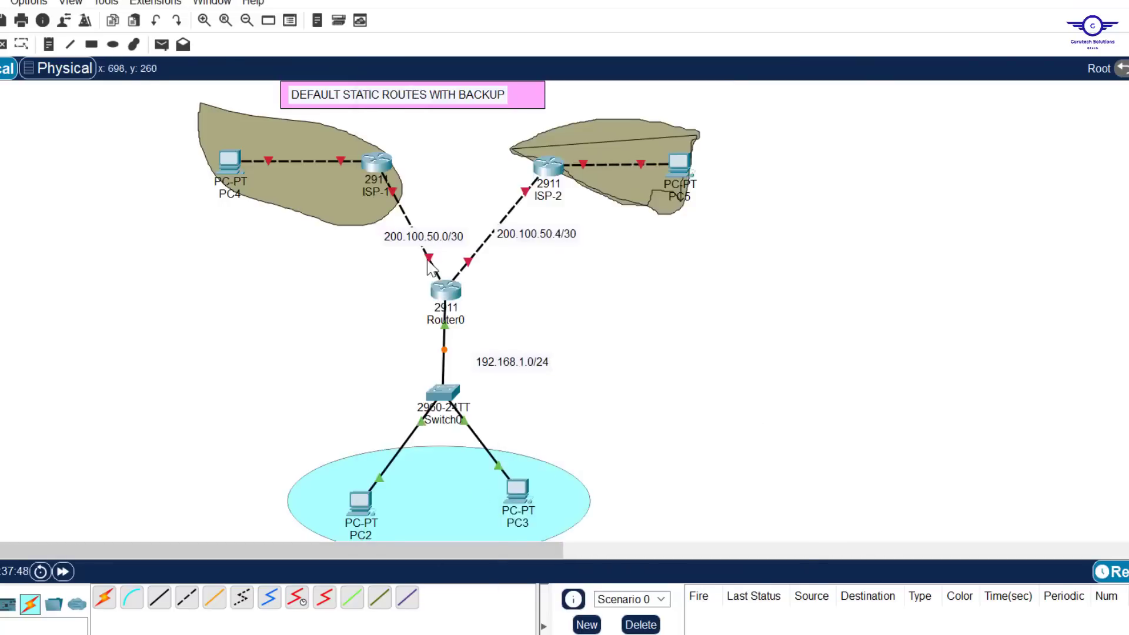
# Step: Enable Router0's GigabitEthernet0/0 with its subnet mask and set the IPv4 address of GigabitEthernet0/1 to 200.100.50.5
pyautogui.click(445, 290)
pyautogui.click(776, 272)
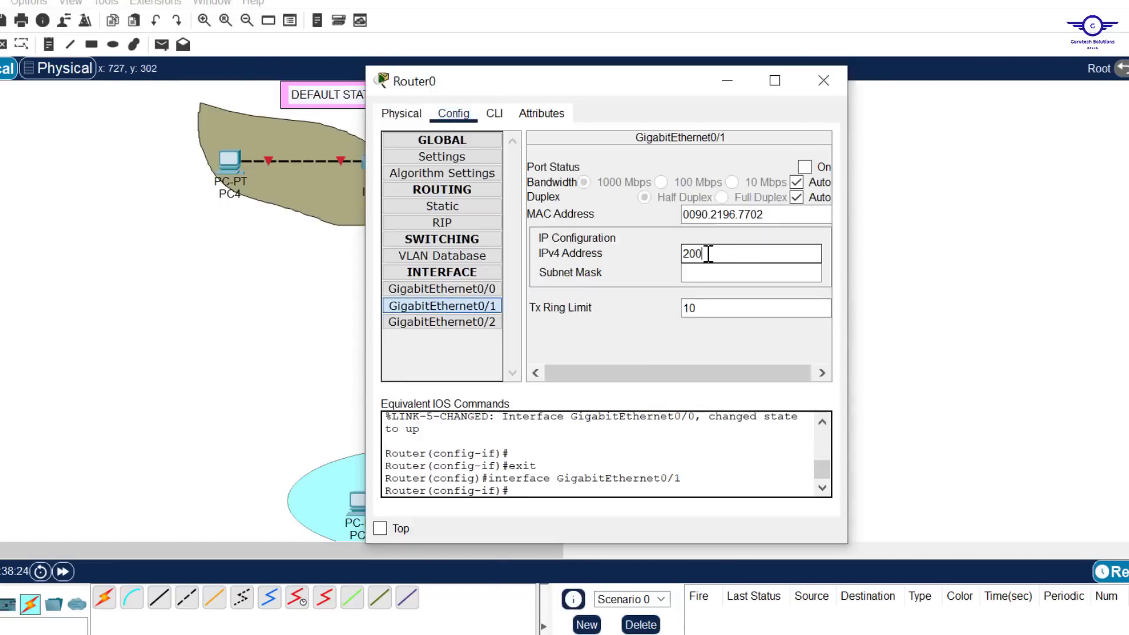
pyautogui.write('.100.50.5')
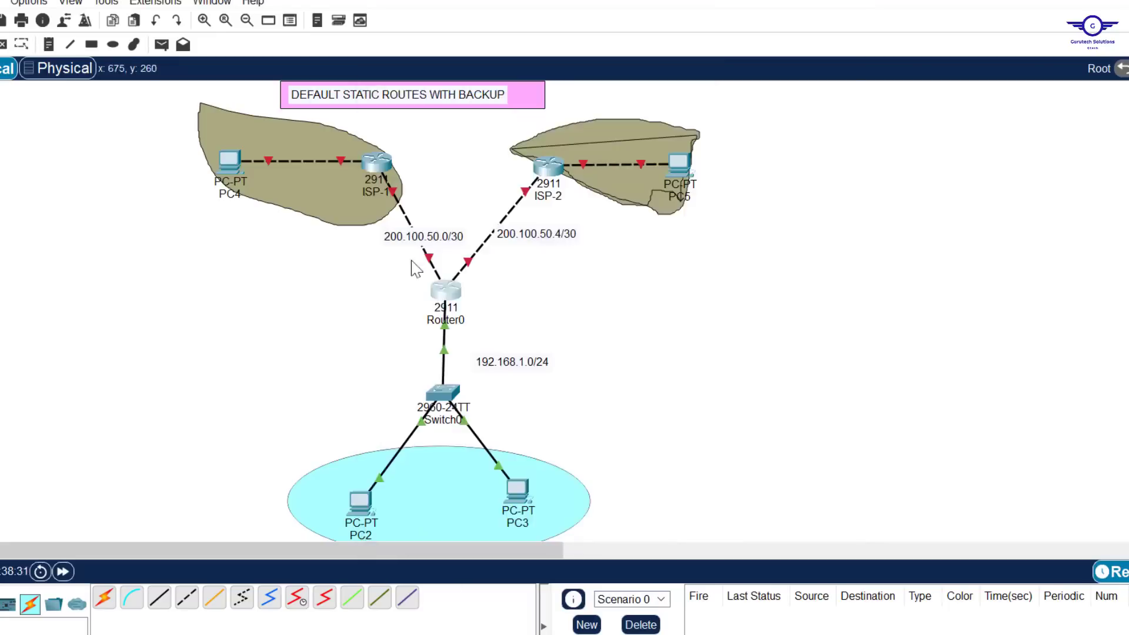
# Step: Shift the 200.100.50.0/30 and 200.100.50.4/30 network labels slightly to the left beside their ISP links
pyautogui.moveTo(437, 237); pyautogui.dragTo(428, 238)
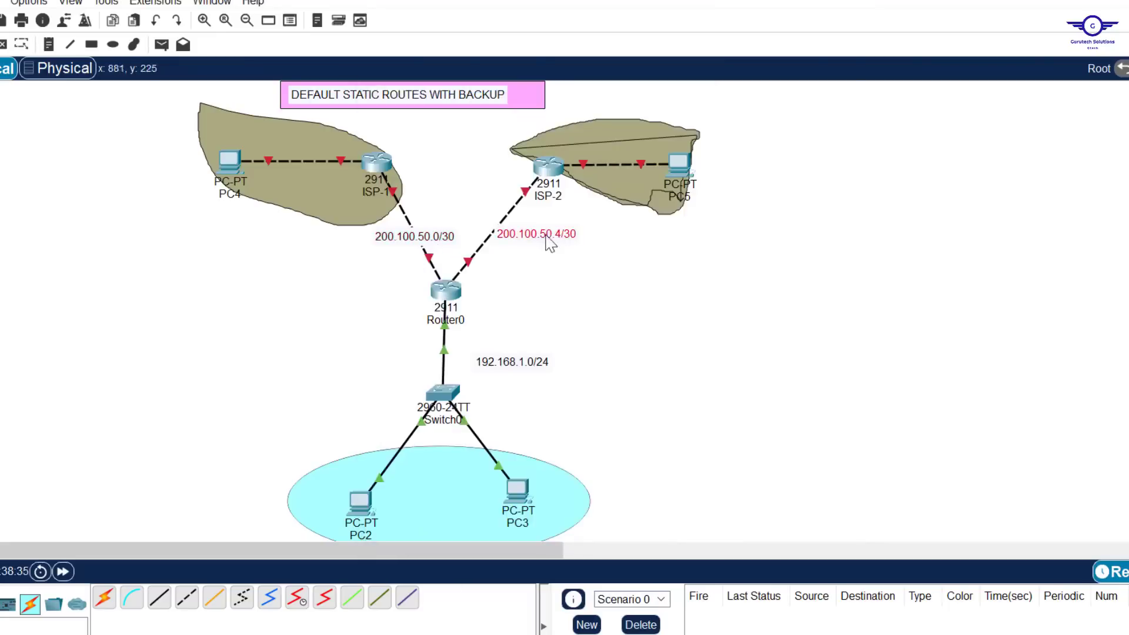
pyautogui.moveTo(545, 235); pyautogui.dragTo(535, 234)
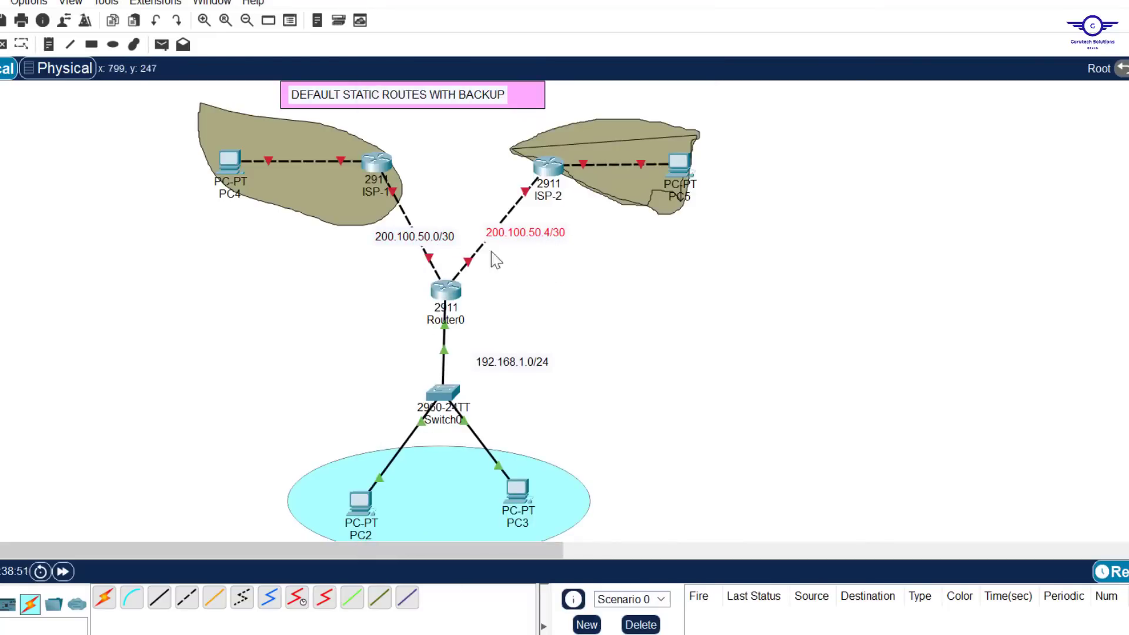
# Step: Set ISP-2's GigabitEthernet0/0 to IPv4 address 200.100.50.6 with subnet mask 255.255.255.252 and turn the port on
pyautogui.click(548, 170)
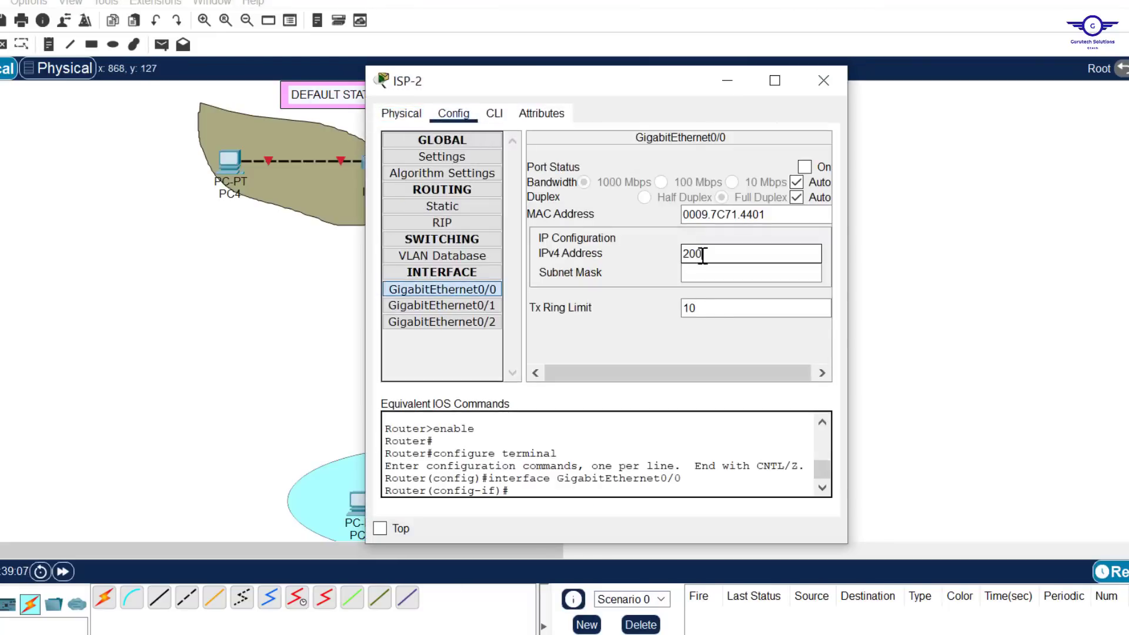
pyautogui.write('.100.50.6')
pyautogui.press('Tab')
pyautogui.write('255.255.255.252')
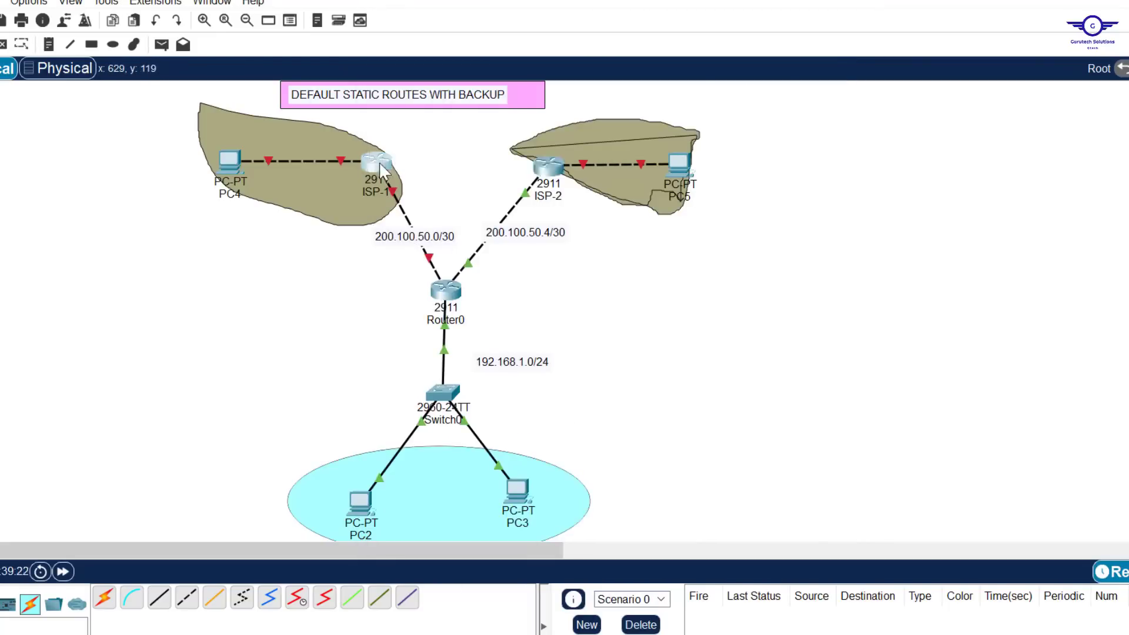
# Step: Set ISP-1's GigabitEthernet0/0 to IPv4 address 200.100.50.2 with subnet mask 255.255.255.252 and turn the port on
pyautogui.click(379, 166)
pyautogui.click(453, 114)
pyautogui.click(442, 289)
pyautogui.click(711, 253)
pyautogui.write('200.100.50.2')
pyautogui.click(703, 274)
pyautogui.press('BackSpace')
pyautogui.write('252')
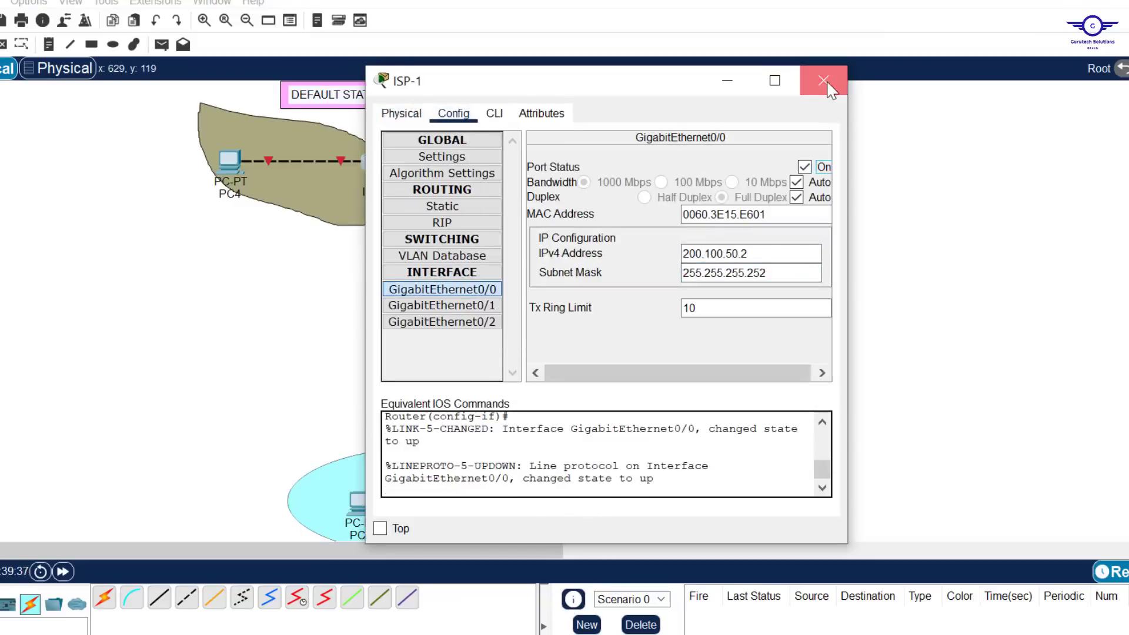
pyautogui.click(823, 80)
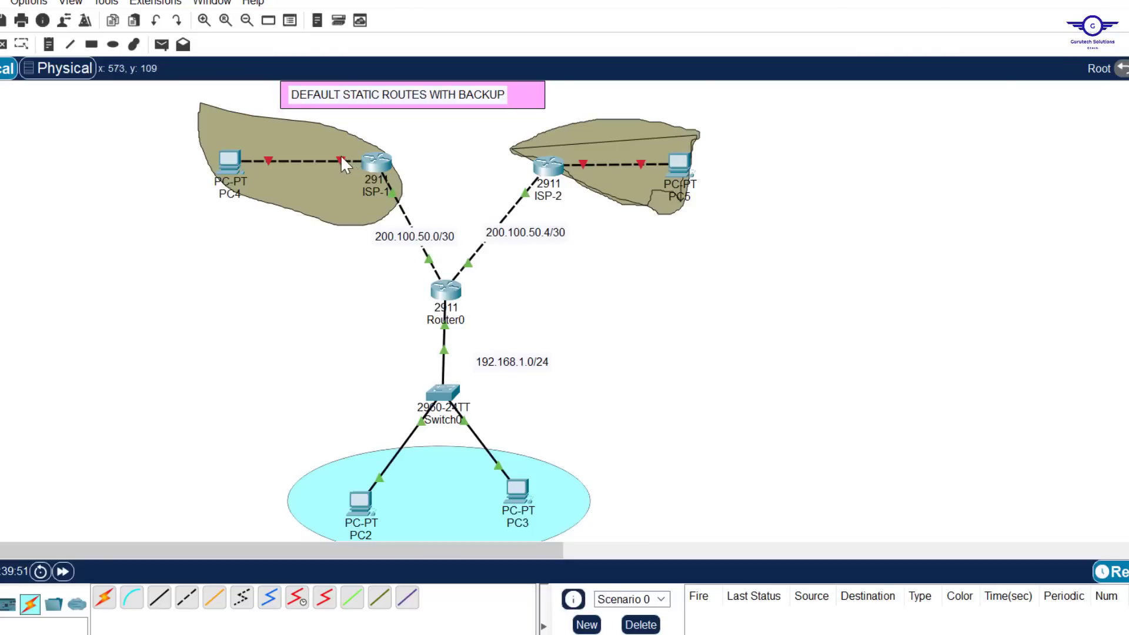
# Step: Turn on the GigabitEthernet0/1 port of ISP-1
pyautogui.click(371, 162)
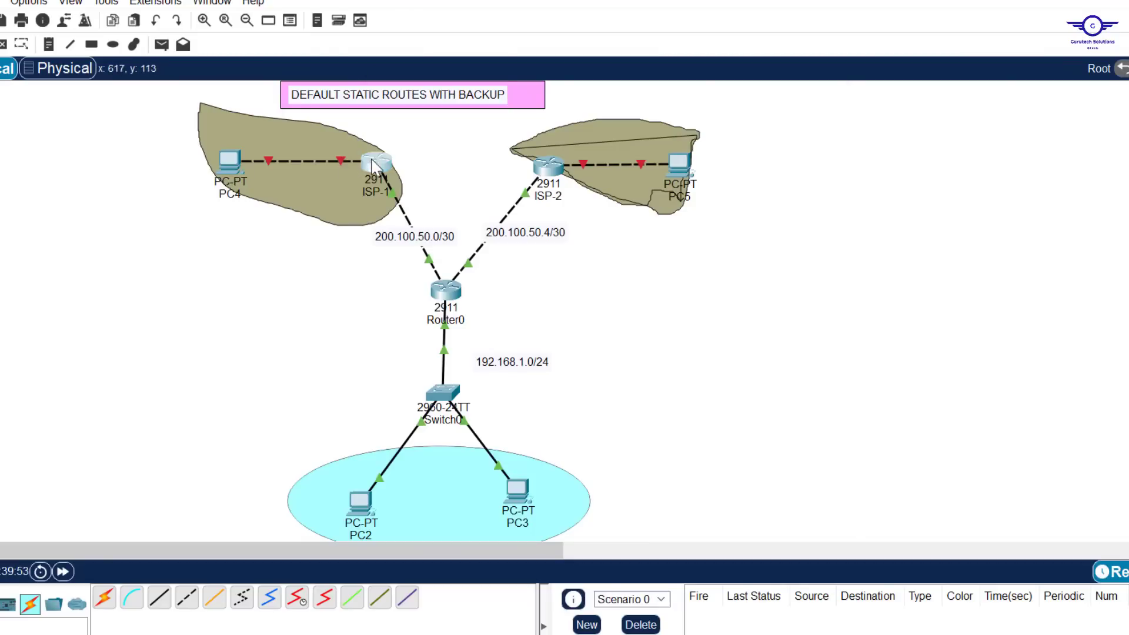
pyautogui.click(486, 306)
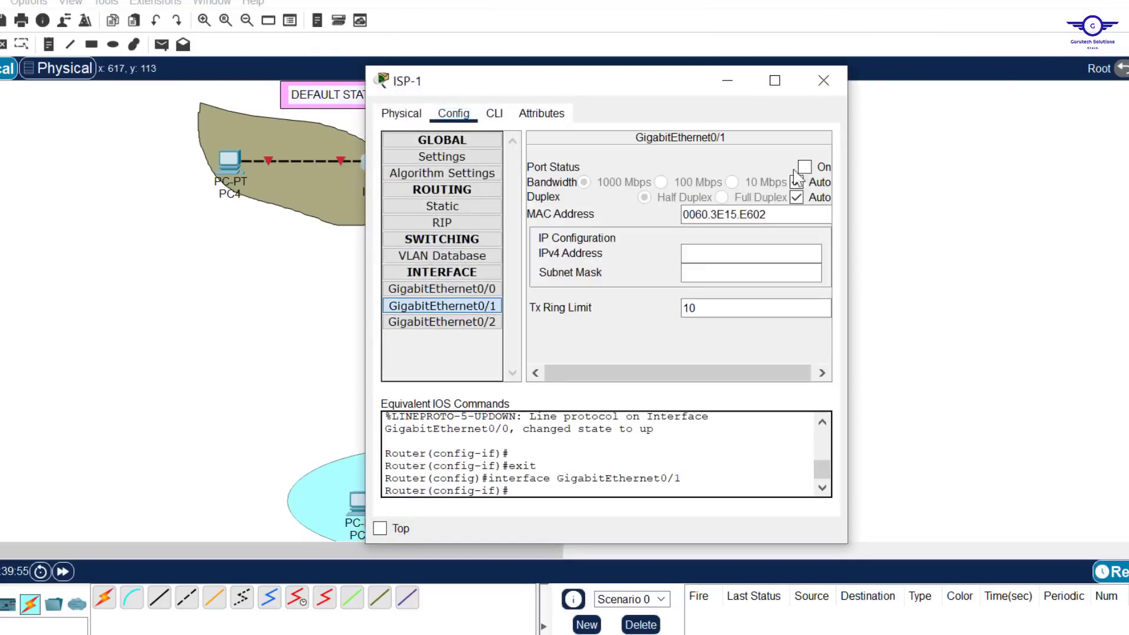
pyautogui.click(810, 170)
pyautogui.click(828, 77)
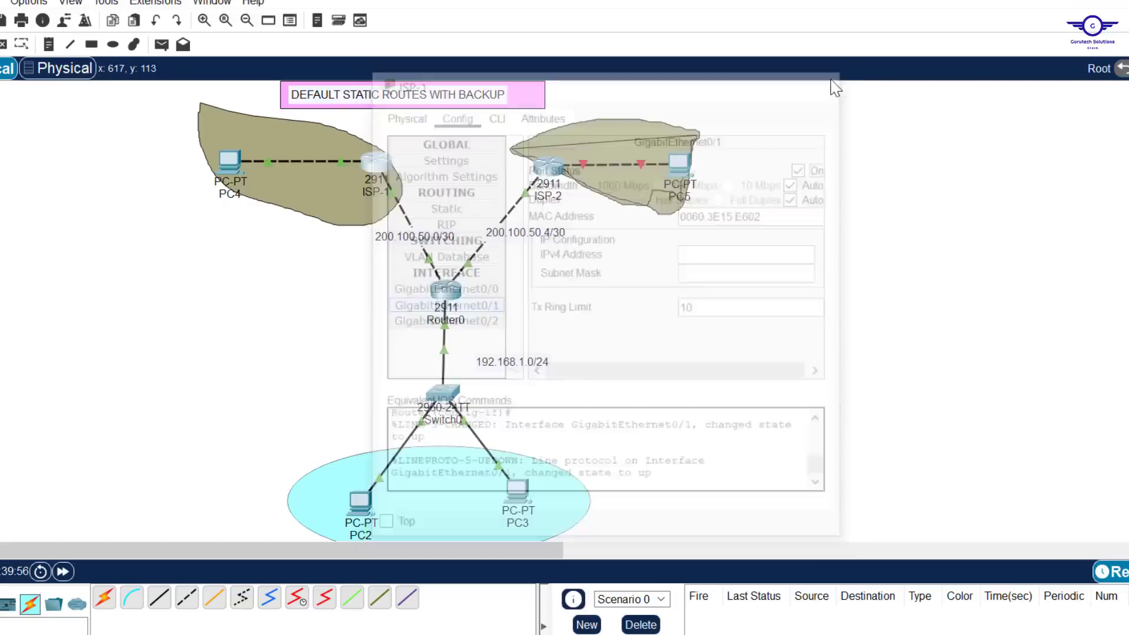
# Step: Turn on the GigabitEthernet0/1 port of ISP-2
pyautogui.click(548, 166)
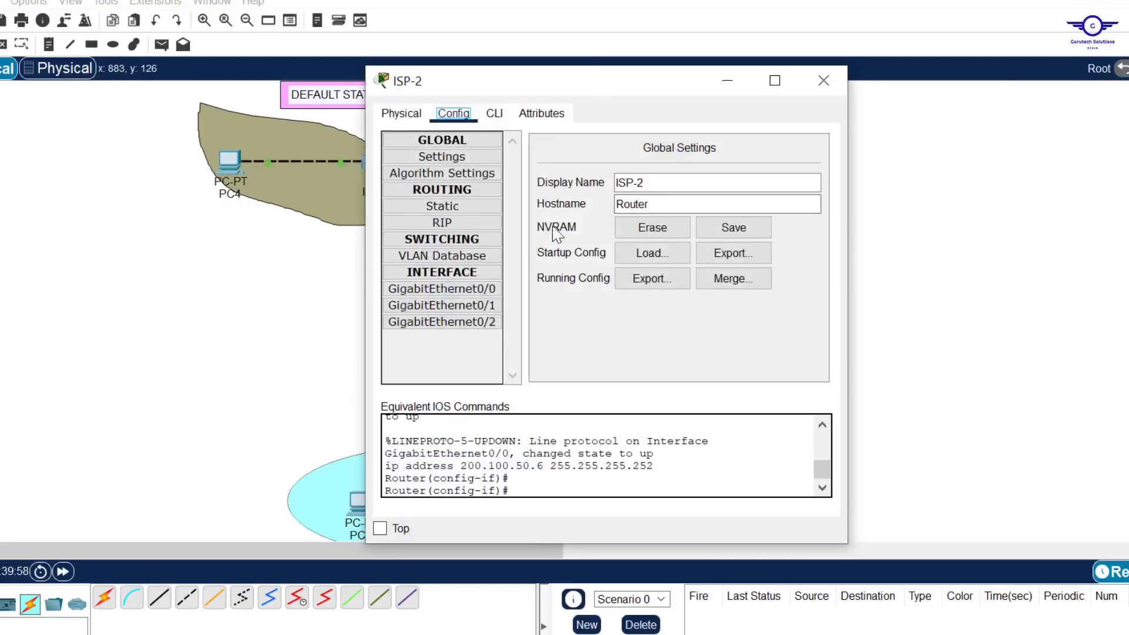
pyautogui.click(482, 305)
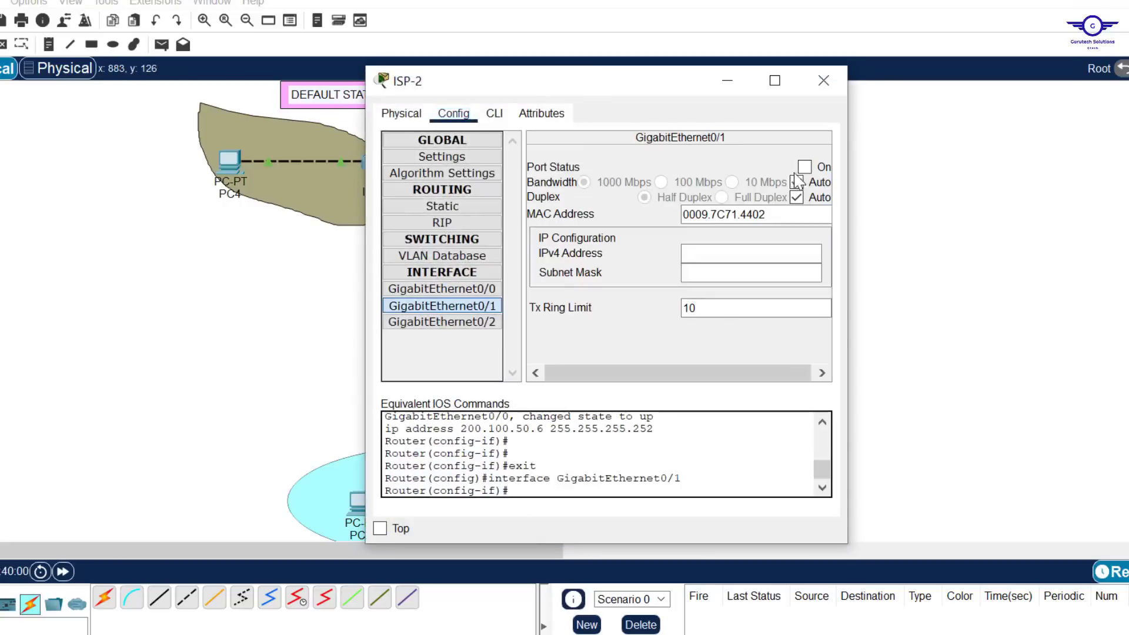
pyautogui.click(804, 166)
pyautogui.click(823, 80)
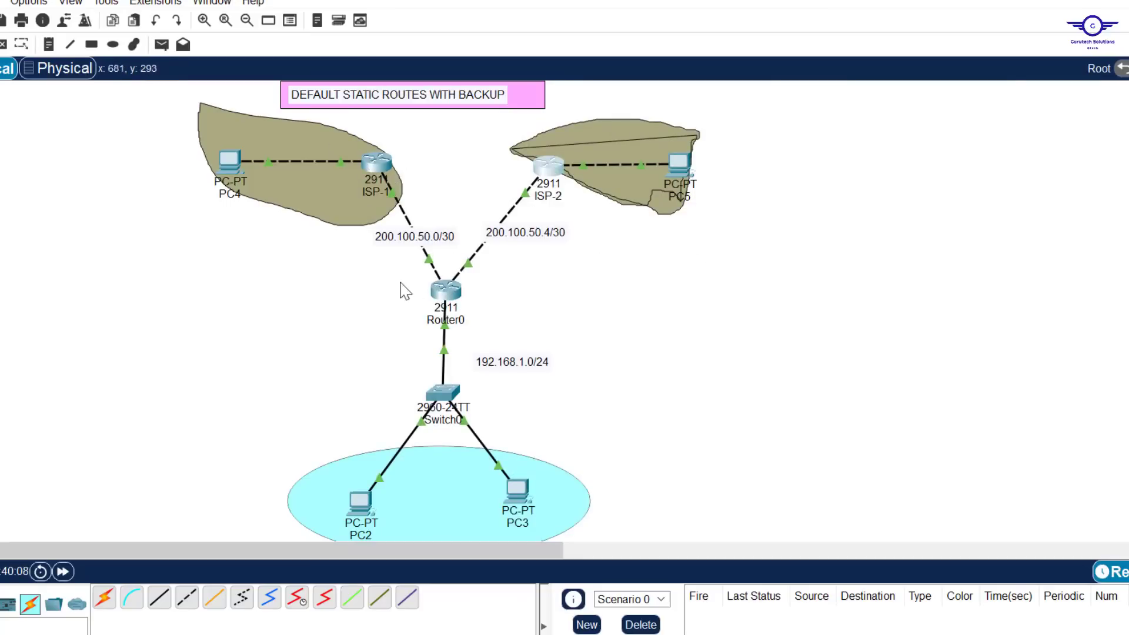
# Step: Review item 3 of config-guide.txt in Notepad, about default static routes, and examine both ISP networks in the topology
pyautogui.moveTo(383, 273); pyautogui.dragTo(508, 312)
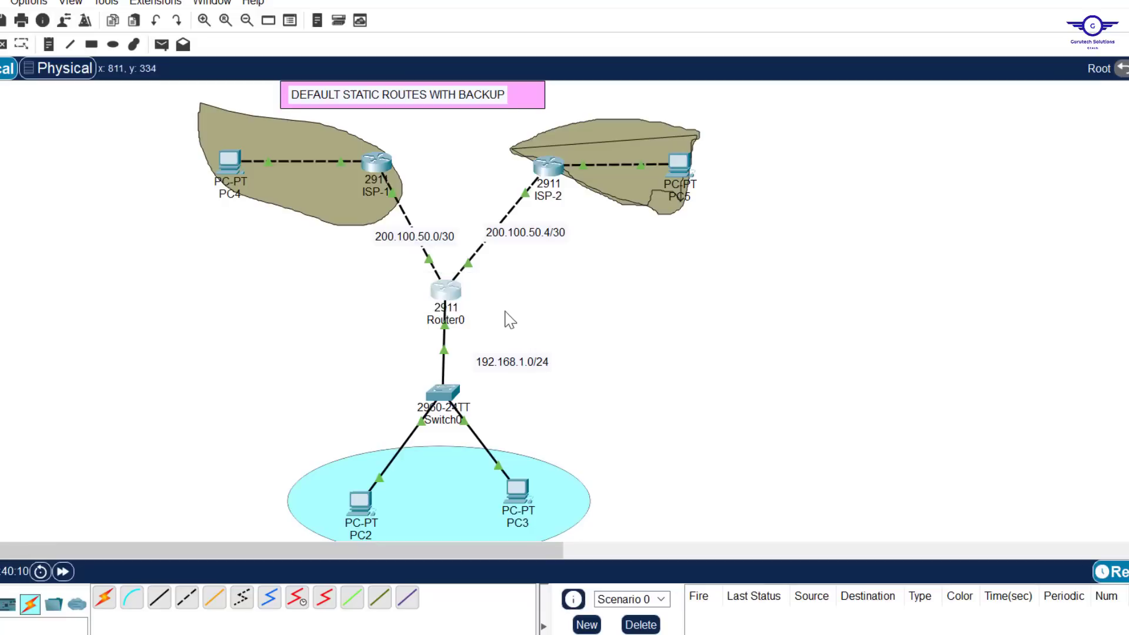
pyautogui.click(690, 300)
pyautogui.click(689, 634)
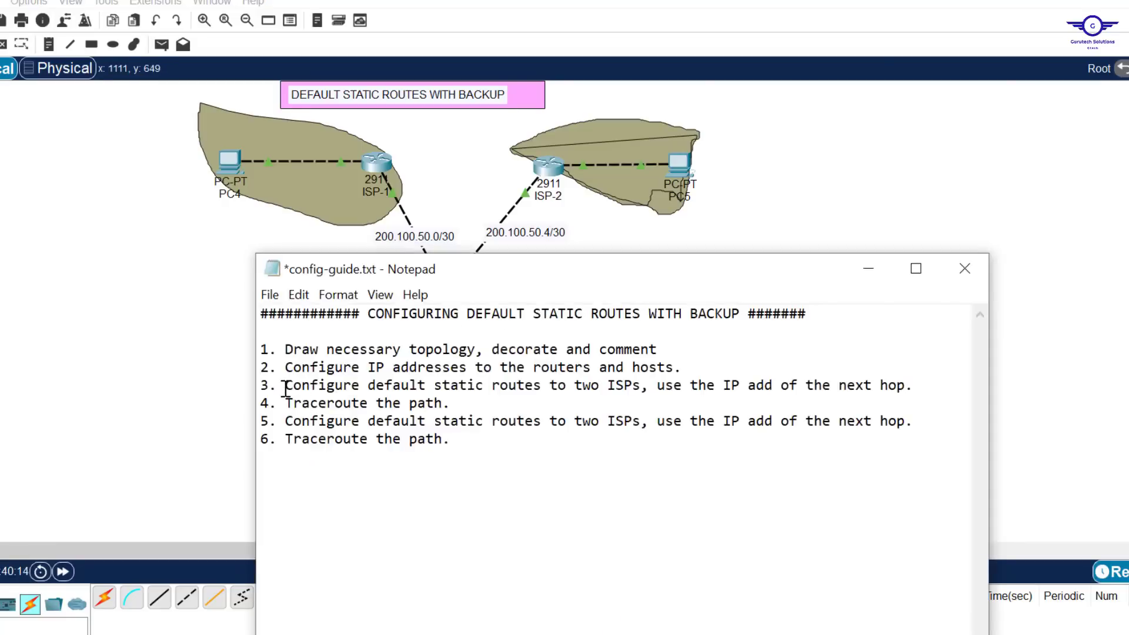
pyautogui.moveTo(285, 386); pyautogui.dragTo(935, 393)
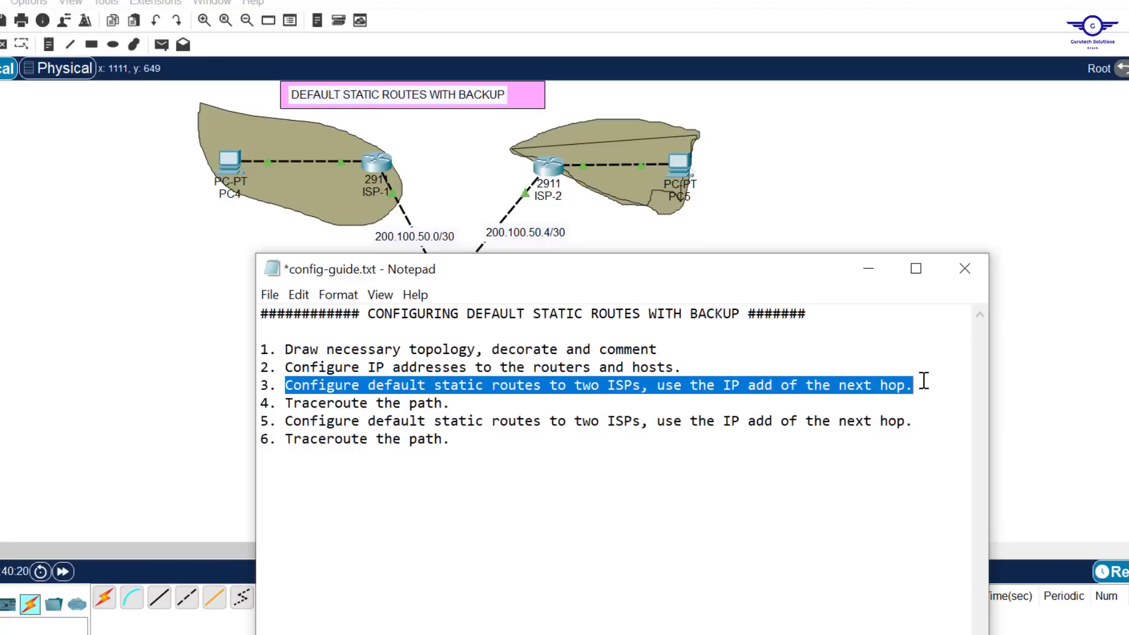
pyautogui.click(835, 224)
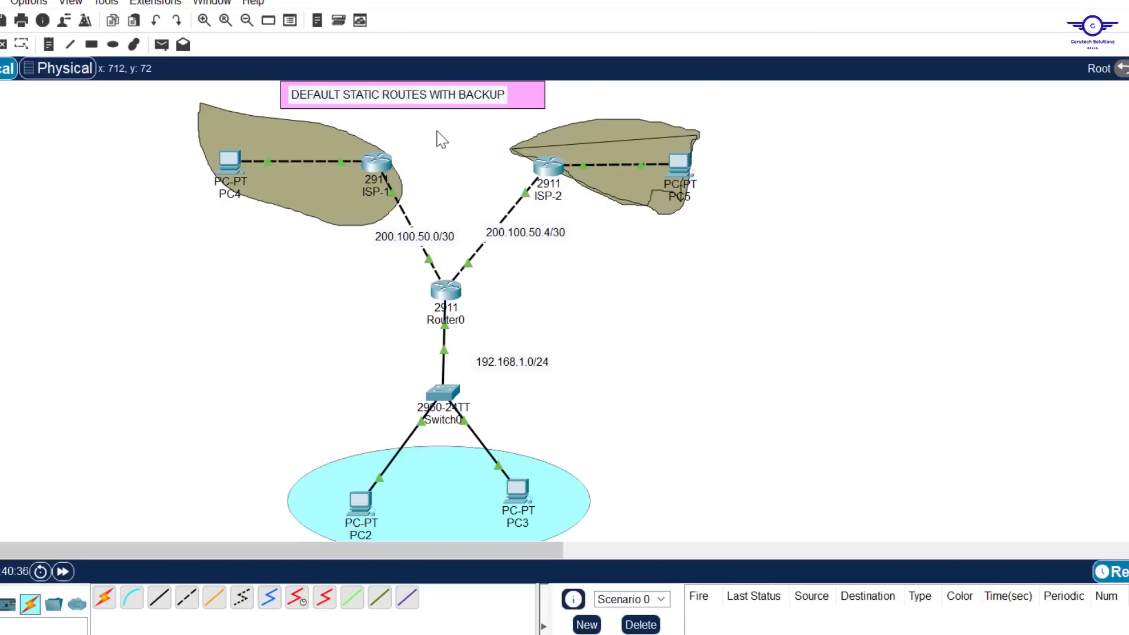
pyautogui.moveTo(441, 131); pyautogui.dragTo(351, 196)
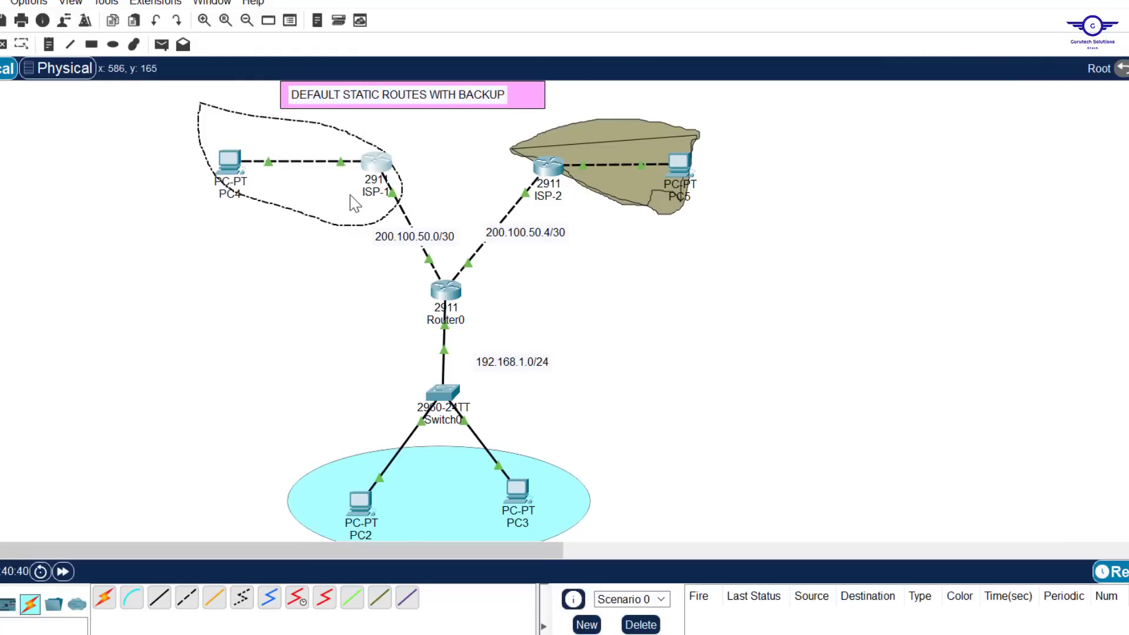
pyautogui.click(418, 159)
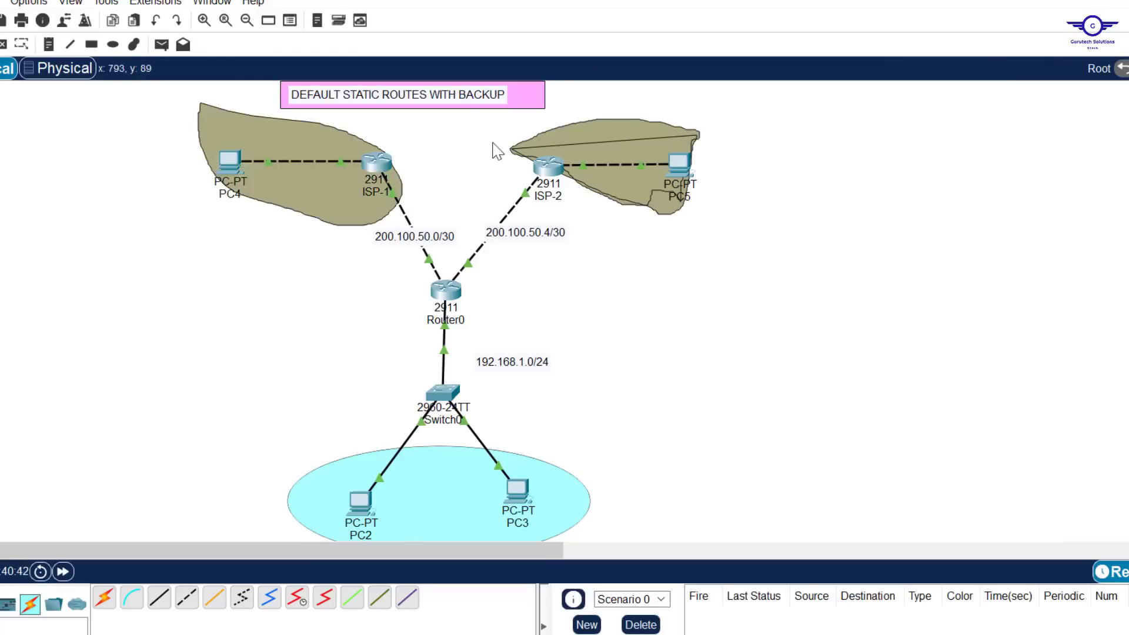
pyautogui.moveTo(492, 143); pyautogui.dragTo(713, 193)
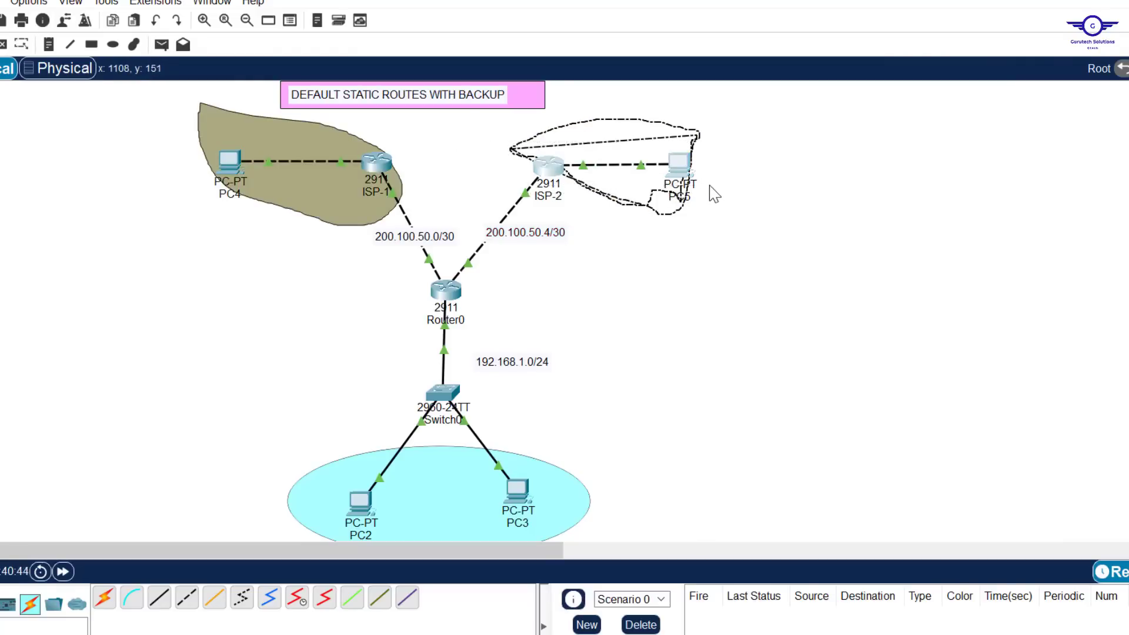
pyautogui.click(636, 294)
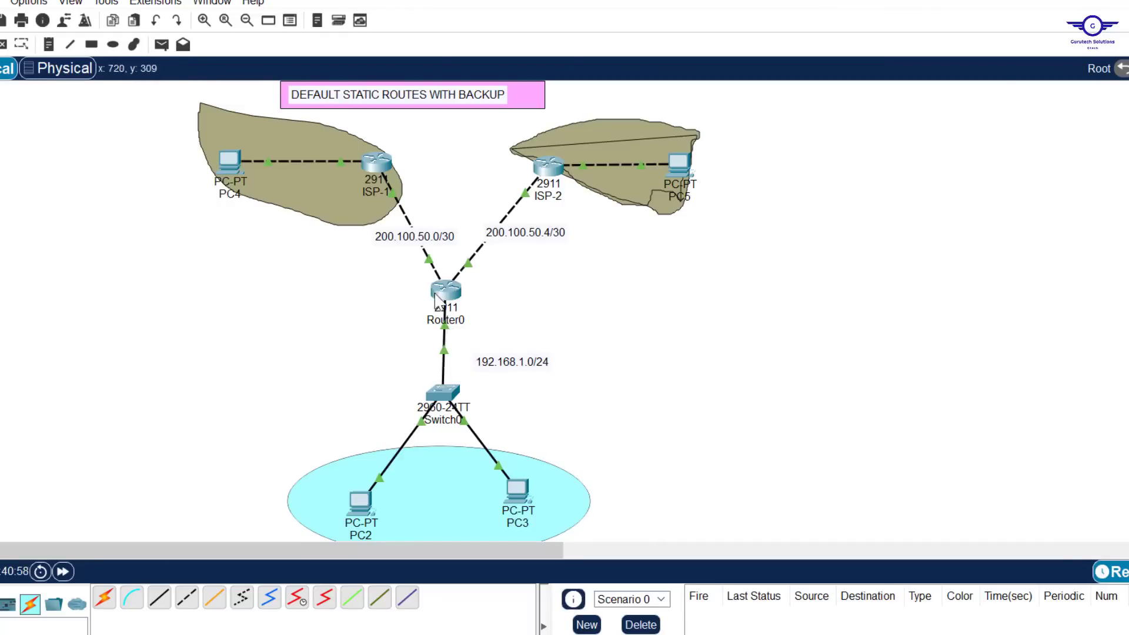
# Step: Open Router0's command line and leave interface mode with ex to reach global configuration mode
pyautogui.moveTo(393, 279); pyautogui.dragTo(553, 312)
pyautogui.click(448, 296)
pyautogui.click(494, 113)
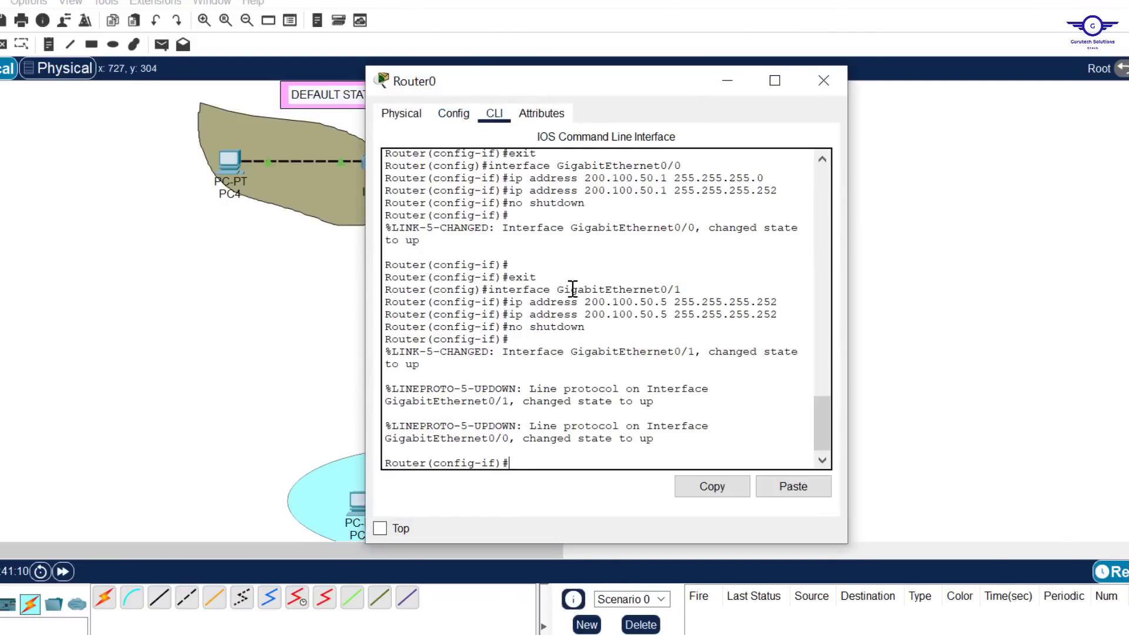
pyautogui.press('Return')
pyautogui.write('ex')
pyautogui.press('Return')
pyautogui.press('Return')
pyautogui.press('Return')
pyautogui.press('Return')
pyautogui.press('Return')
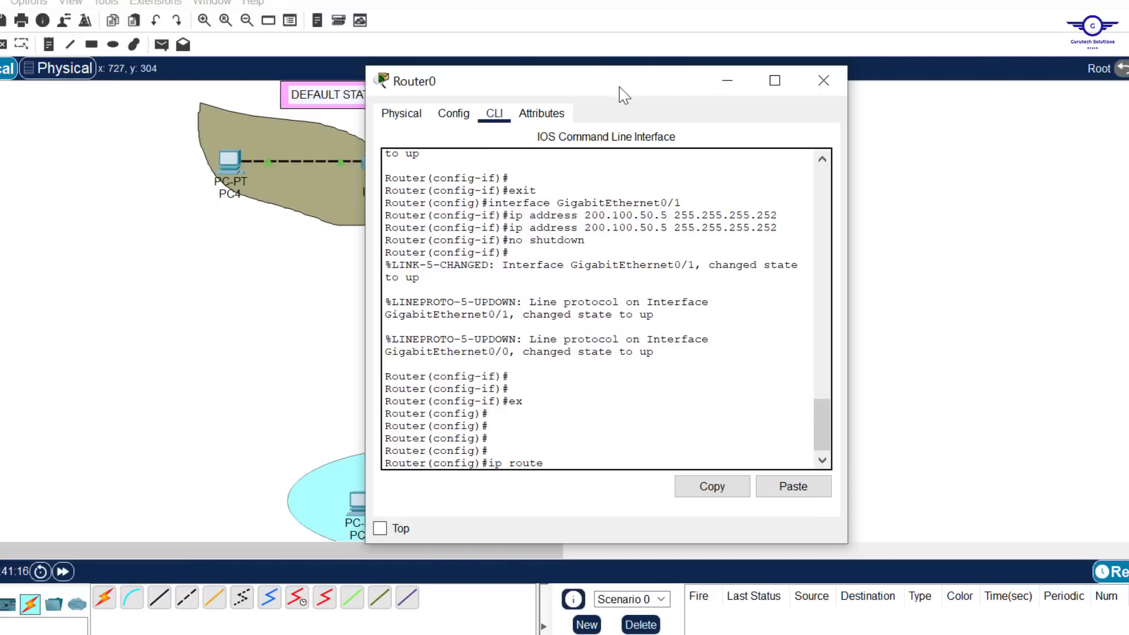
# Step: Add a default static route on Router0 with ip route 0.0.0.0 0.0.0.0 200.100.50.2, keeping the topology in view
pyautogui.moveTo(625, 96); pyautogui.dragTo(819, 93)
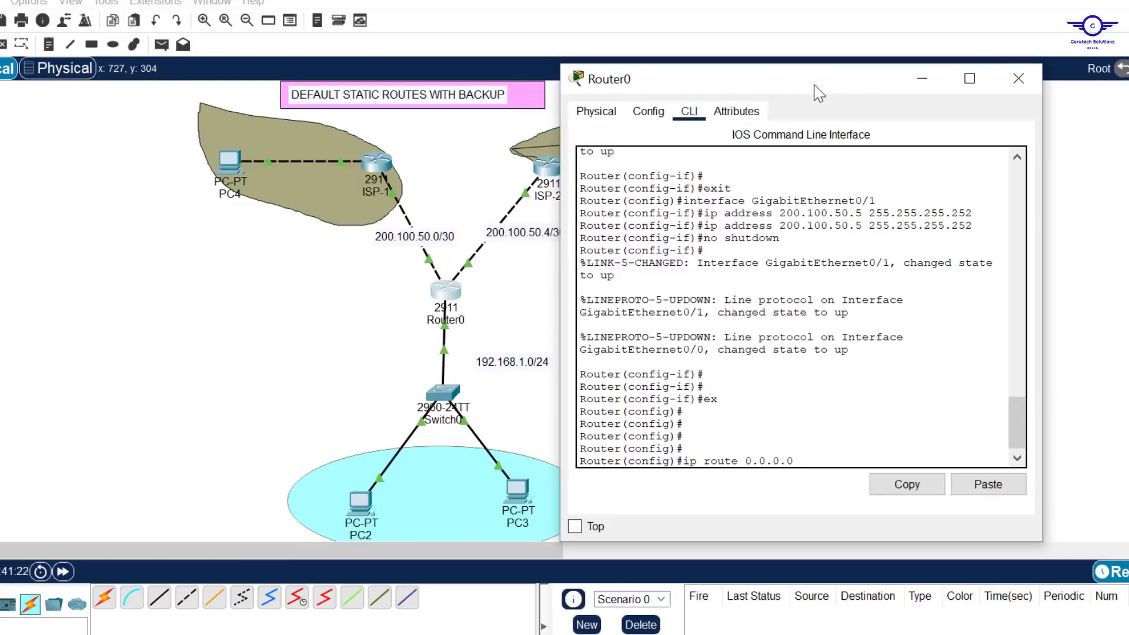
pyautogui.write('.0.0.0')
pyautogui.moveTo(745, 462); pyautogui.dragTo(849, 458)
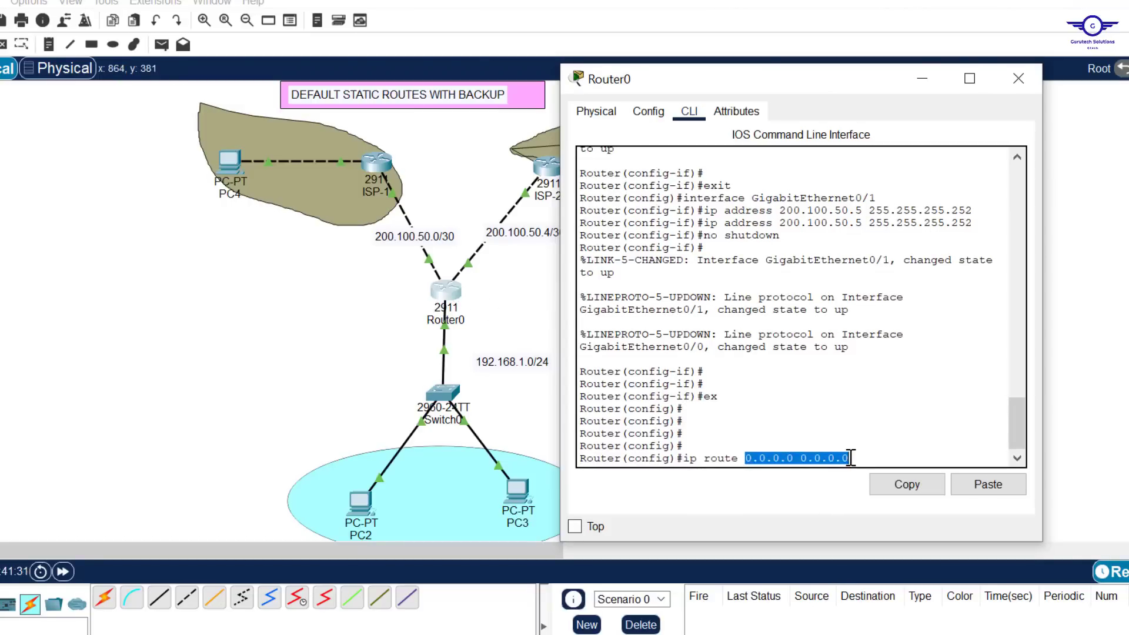
pyautogui.click(850, 458)
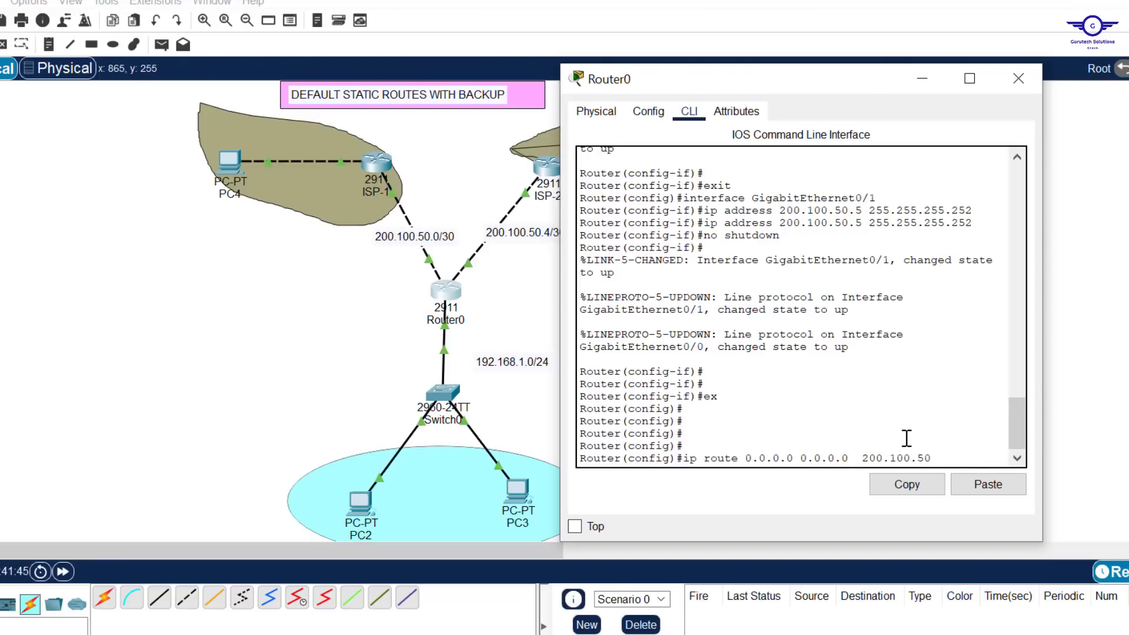
pyautogui.press('Return')
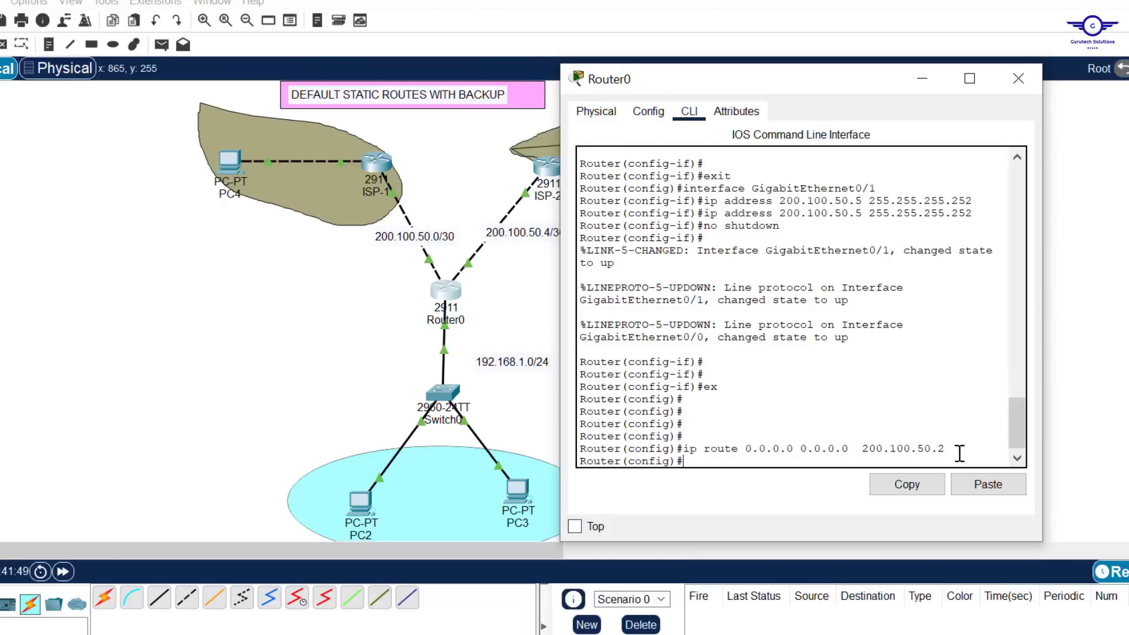
# Step: Examine the destination, mask and next-hop parts of the default route command entered on Router0
pyautogui.moveTo(955, 450); pyautogui.dragTo(685, 450)
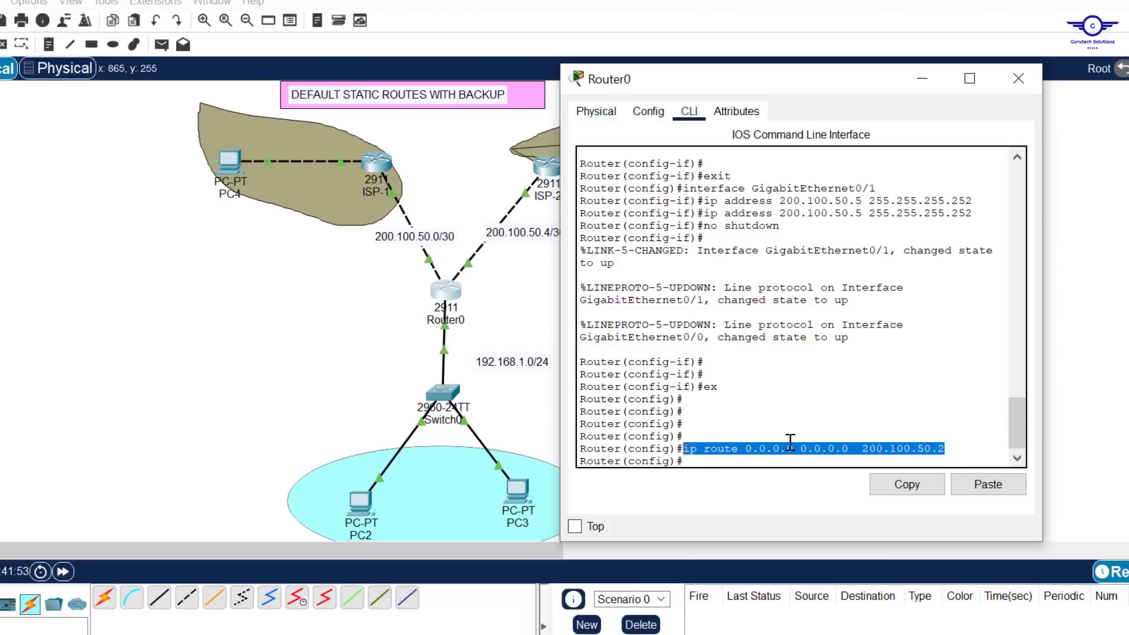
pyautogui.click(747, 450)
pyautogui.moveTo(746, 450); pyautogui.dragTo(853, 450)
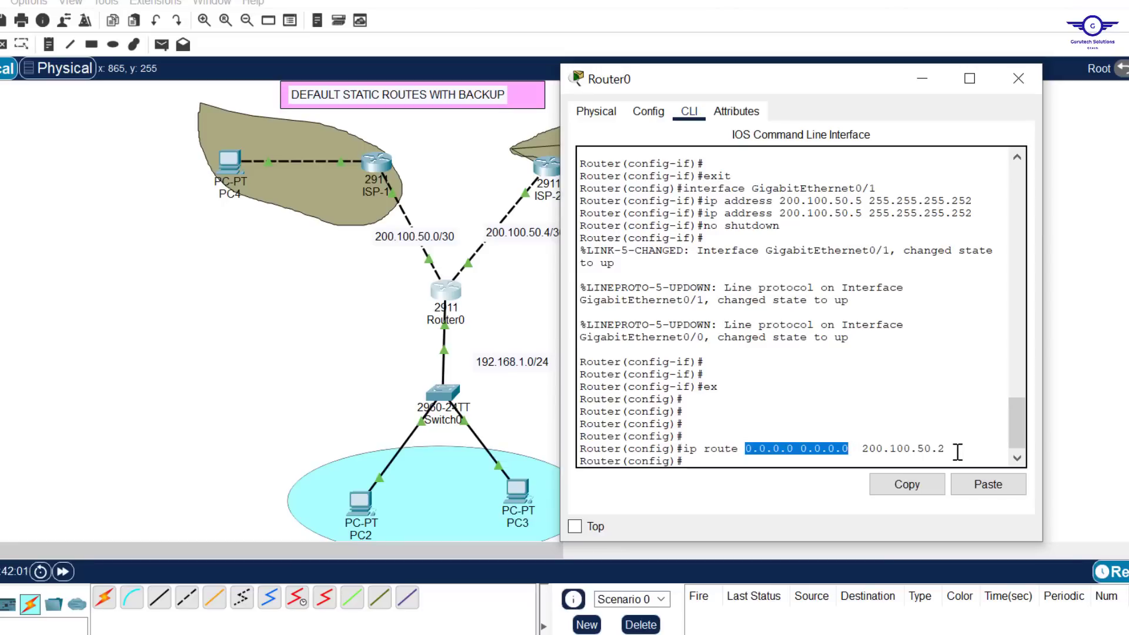
pyautogui.moveTo(947, 449); pyautogui.dragTo(864, 449)
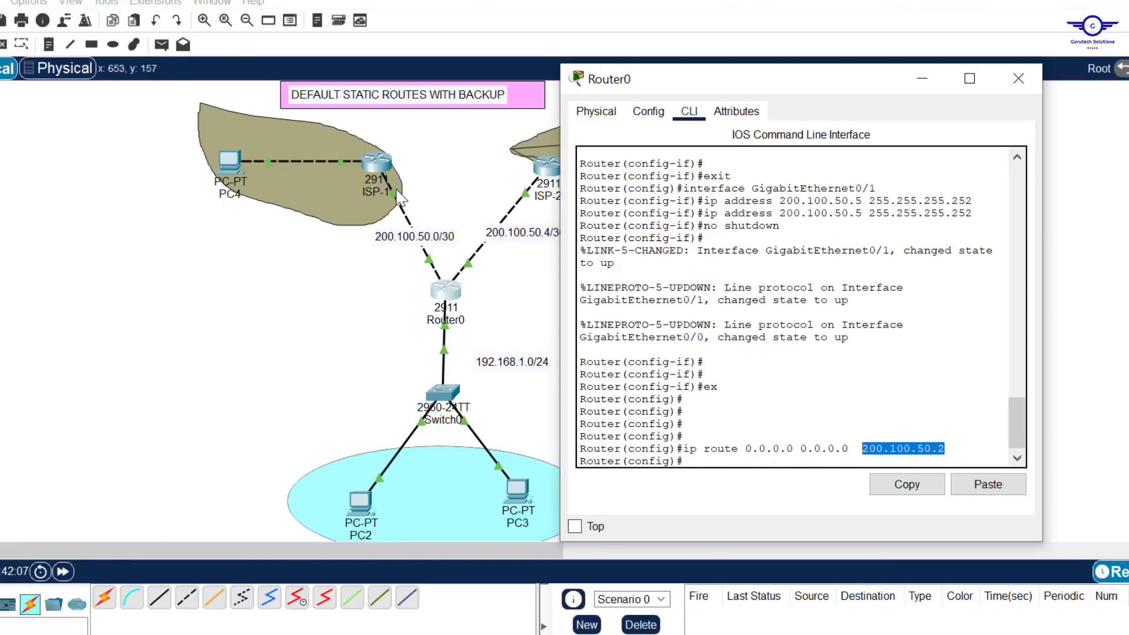
pyautogui.click(403, 241)
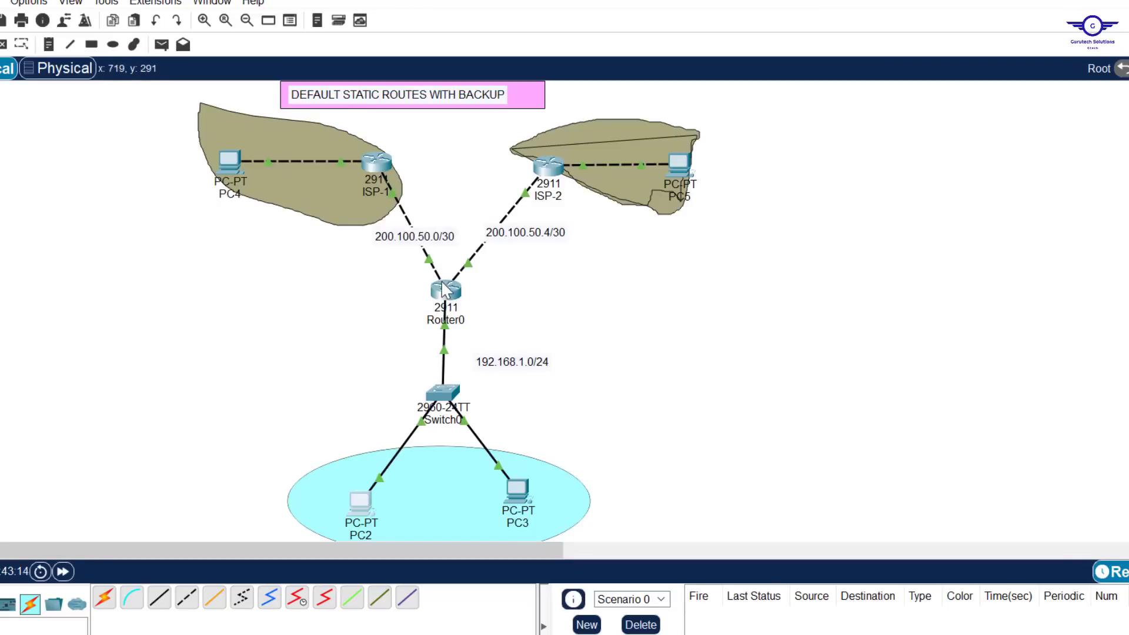
# Step: Open ISP-1's command line and leave interface mode with ex to reach global configuration mode
pyautogui.click(374, 167)
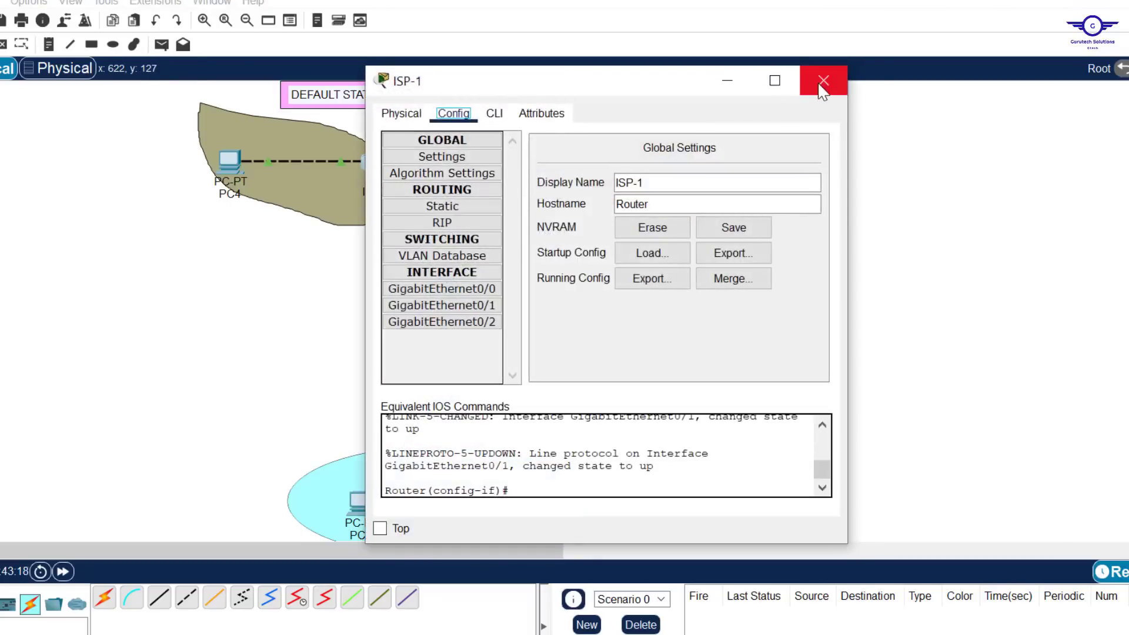
pyautogui.click(822, 84)
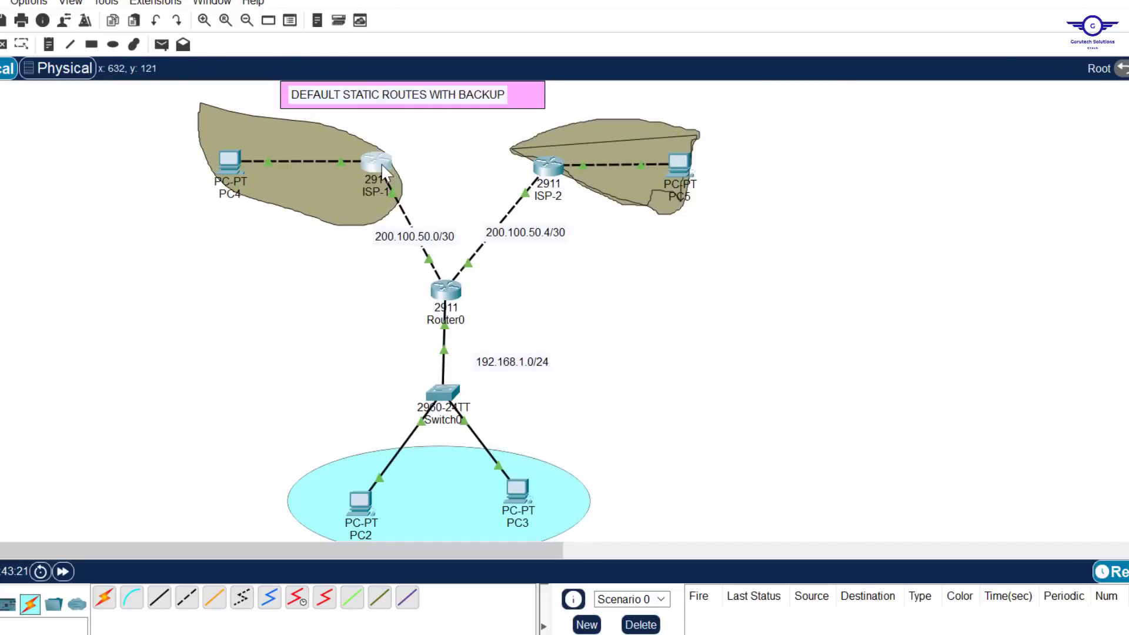
pyautogui.click(381, 163)
pyautogui.click(493, 114)
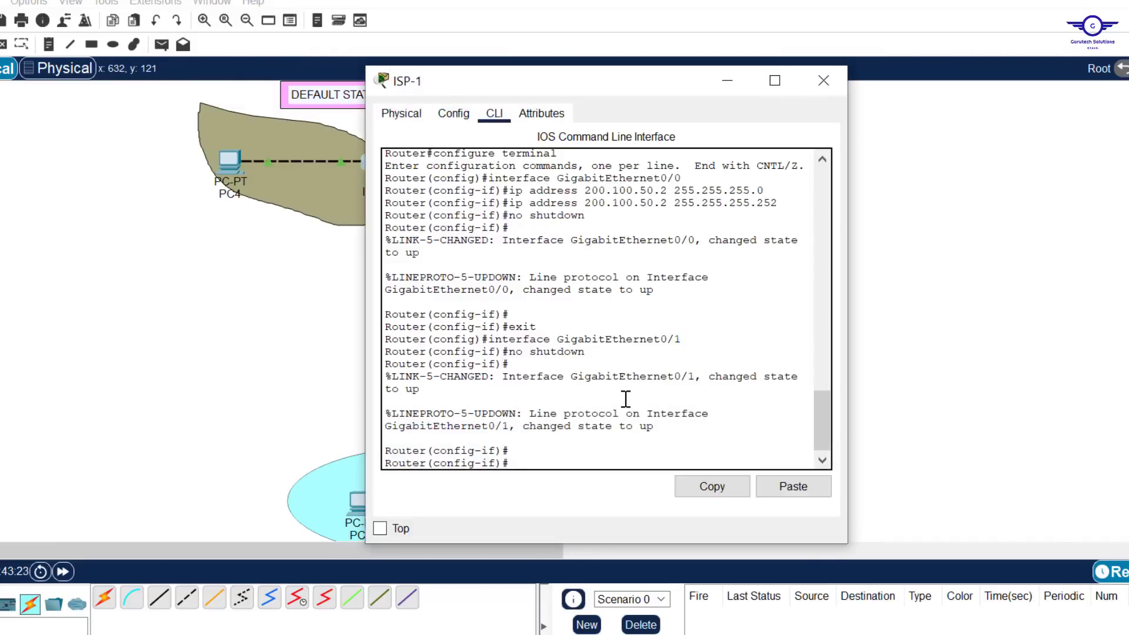
pyautogui.write('ex')
pyautogui.press('Return')
pyautogui.press('Return')
pyautogui.press('Return')
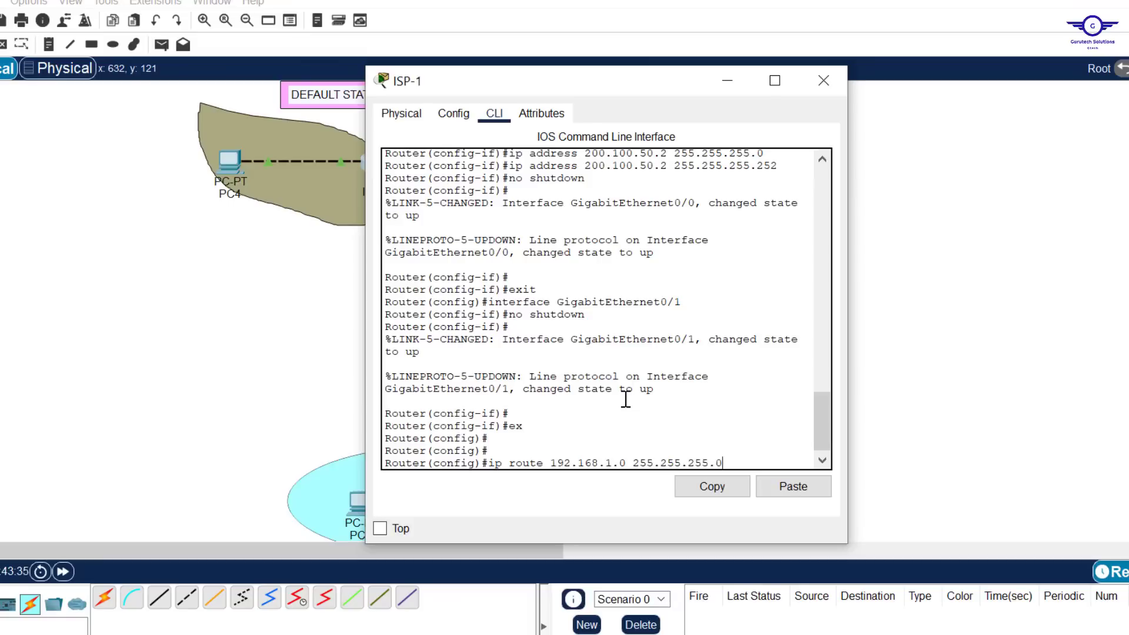
# Step: Add a static route on ISP-1 to network 192.168.1.0 255.255.255.0 through next hop 200.100.50.1, then close its window
pyautogui.moveTo(670, 93); pyautogui.dragTo(926, 110)
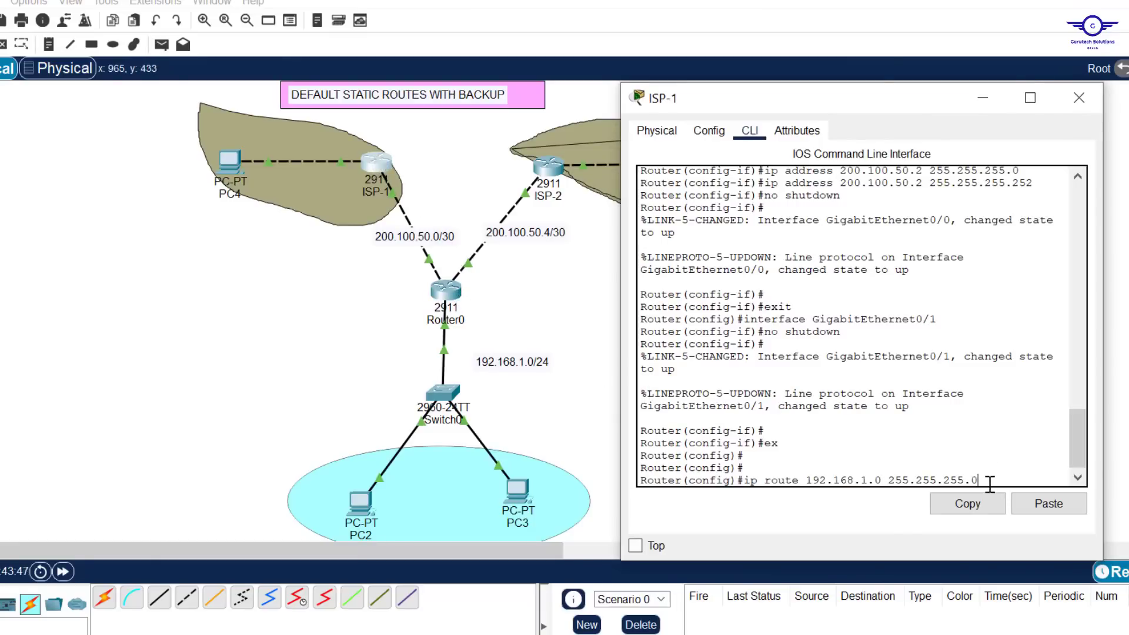
pyautogui.moveTo(988, 483); pyautogui.dragTo(745, 479)
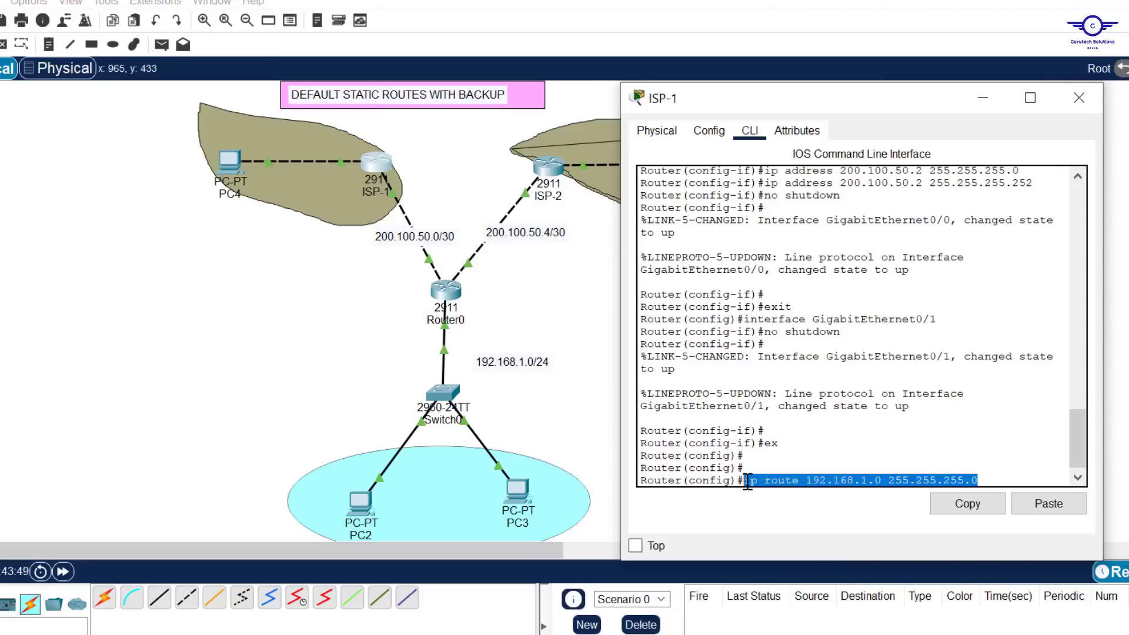
pyautogui.click(992, 470)
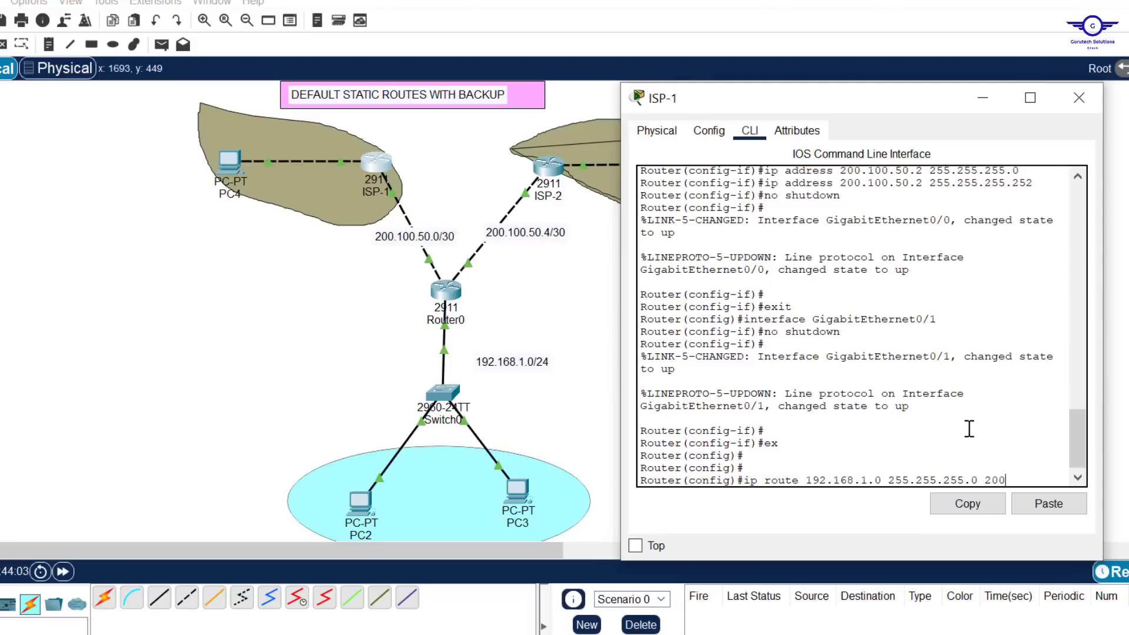
pyautogui.write('.100.50.1')
pyautogui.press('Return')
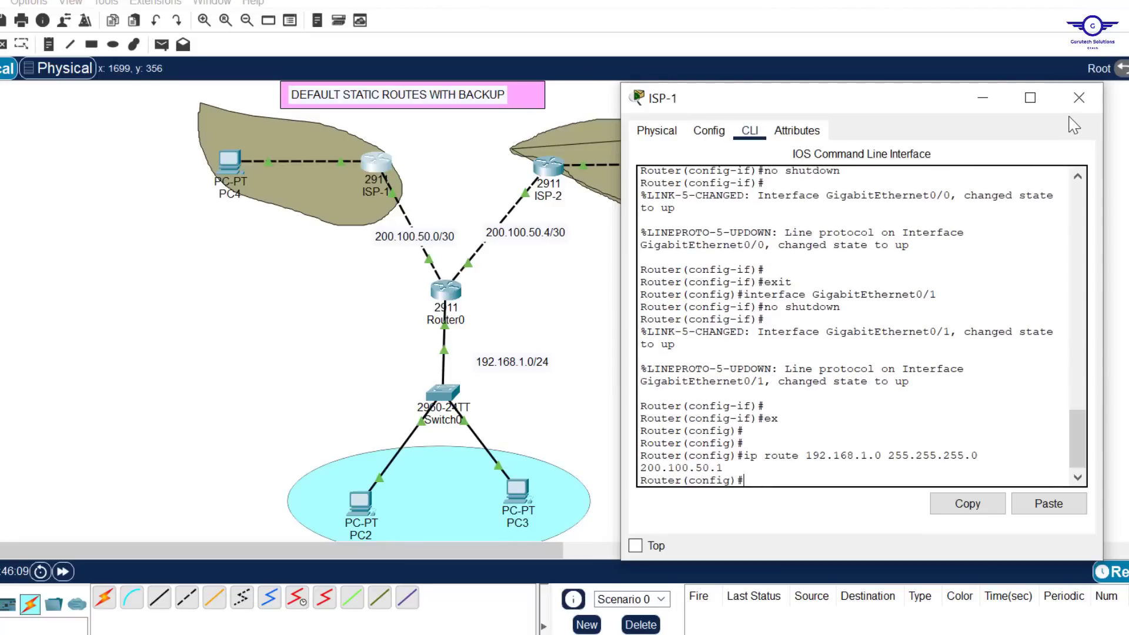
pyautogui.click(1076, 95)
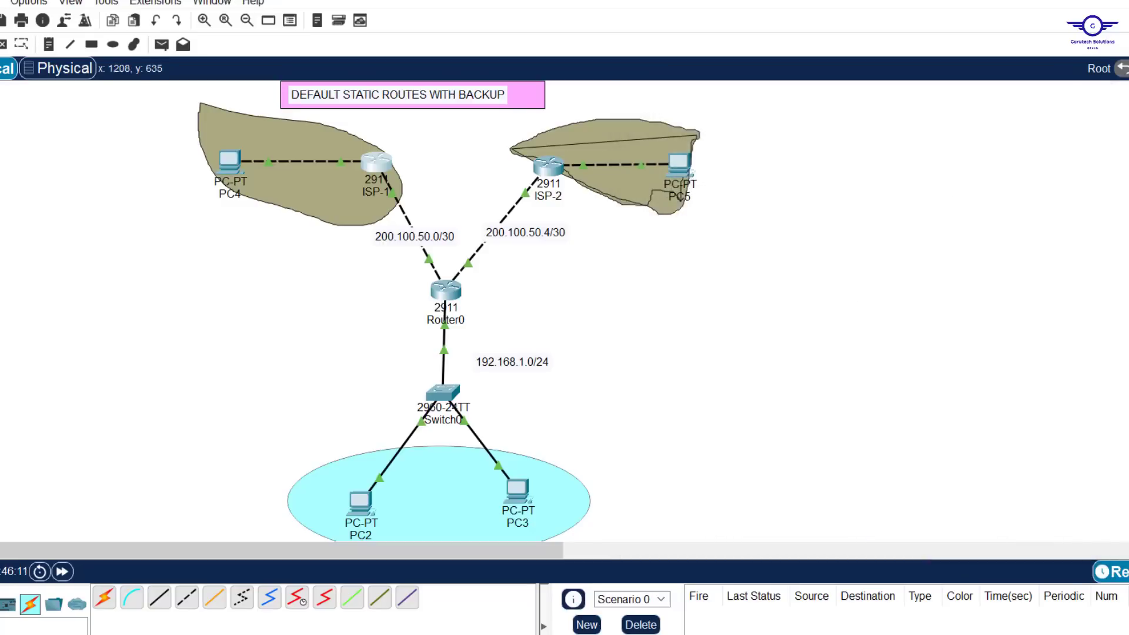
# Step: Check the traceroute item in config-guide.txt in Notepad and return to the topology
pyautogui.click(682, 565)
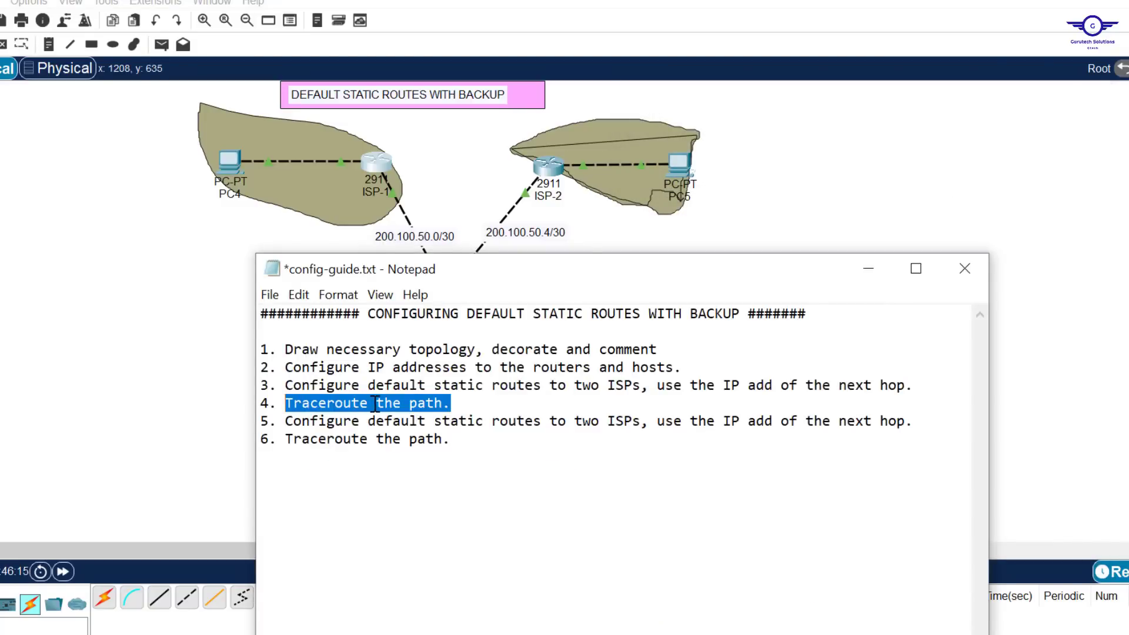
pyautogui.click(1041, 227)
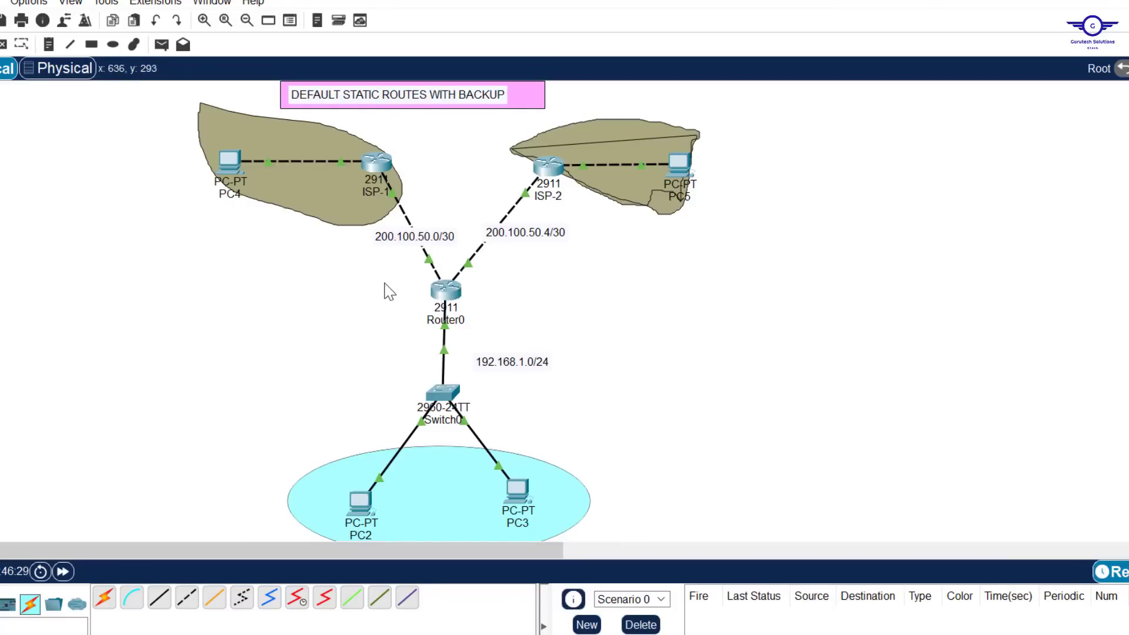
# Step: Run a traceroute to 8.8.8.8 from PC3's command prompt
pyautogui.moveTo(383, 282); pyautogui.dragTo(535, 305)
pyautogui.click(517, 490)
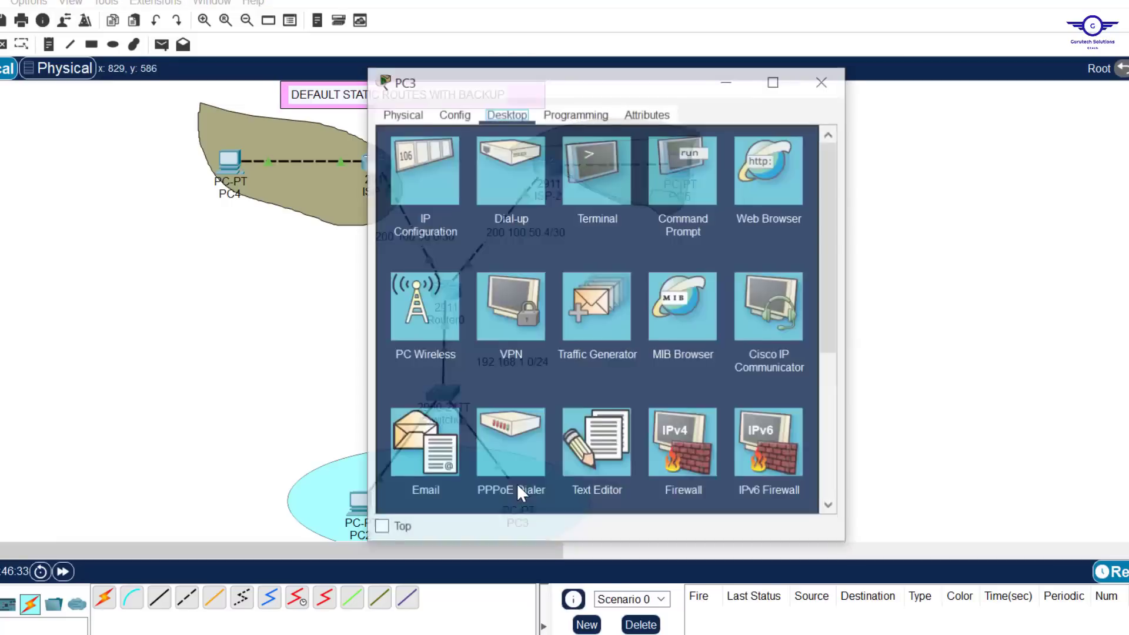
pyautogui.click(717, 180)
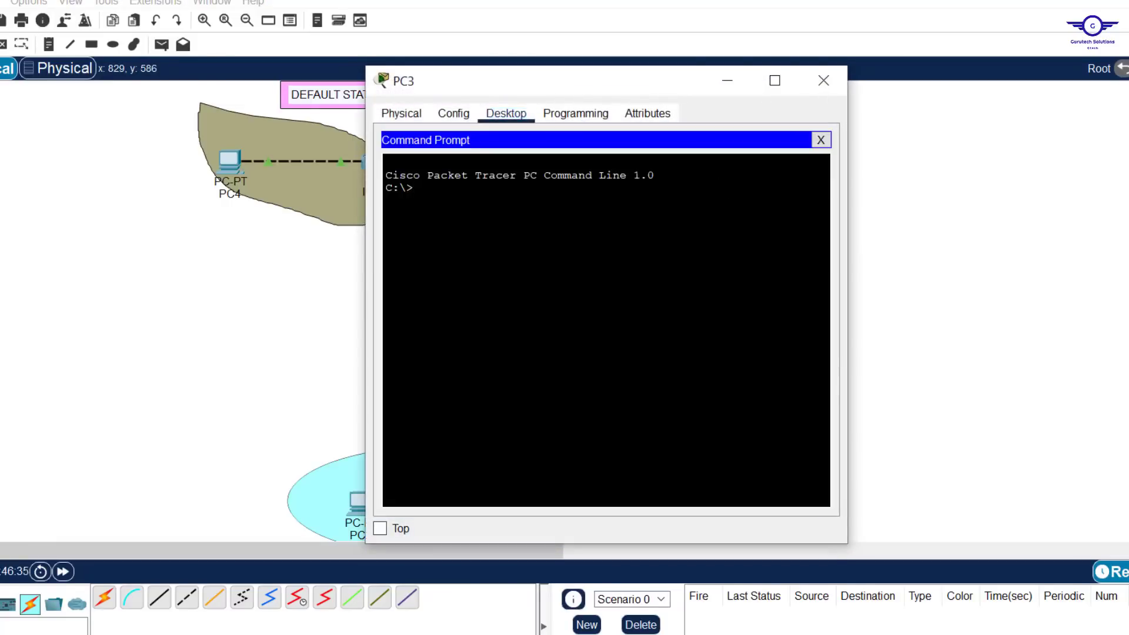
pyautogui.press('Return')
pyautogui.press('Return')
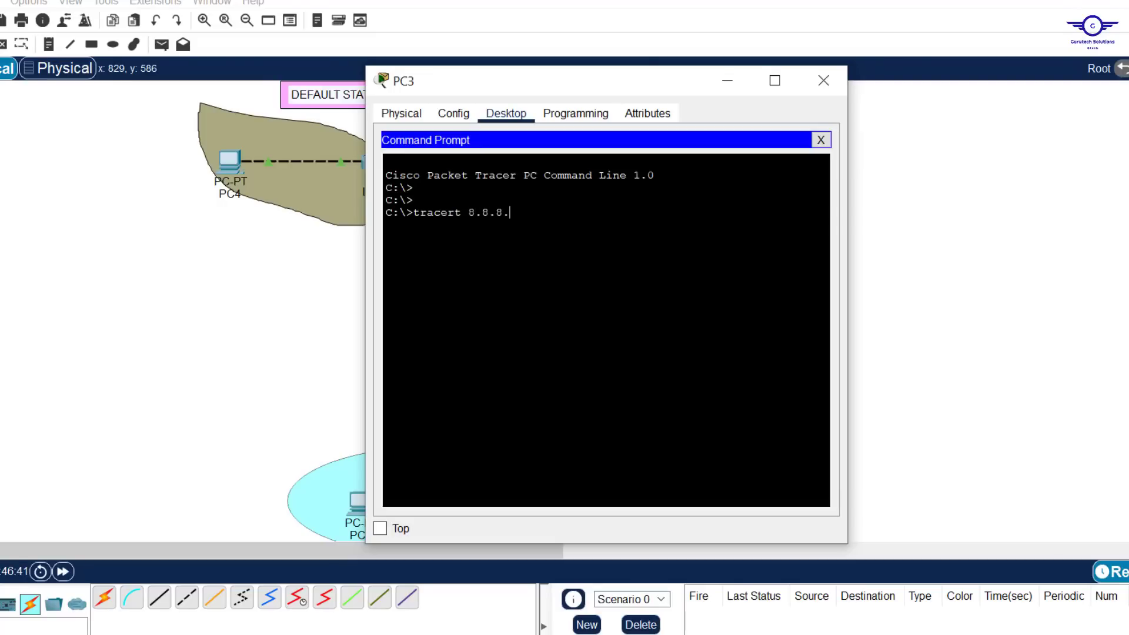
pyautogui.write('tracert 8.8.8.8')
pyautogui.press('Return')
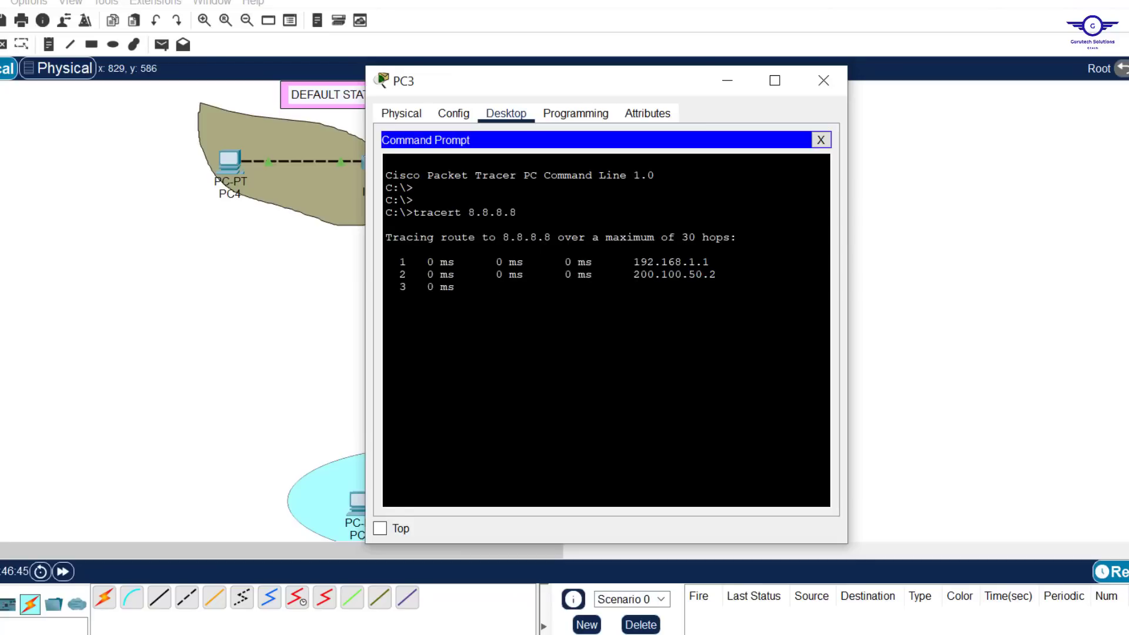
# Step: Examine the hop addresses in PC3's traceroute output against the topology, and stop the running trace
pyautogui.moveTo(640, 91); pyautogui.dragTo(870, 96)
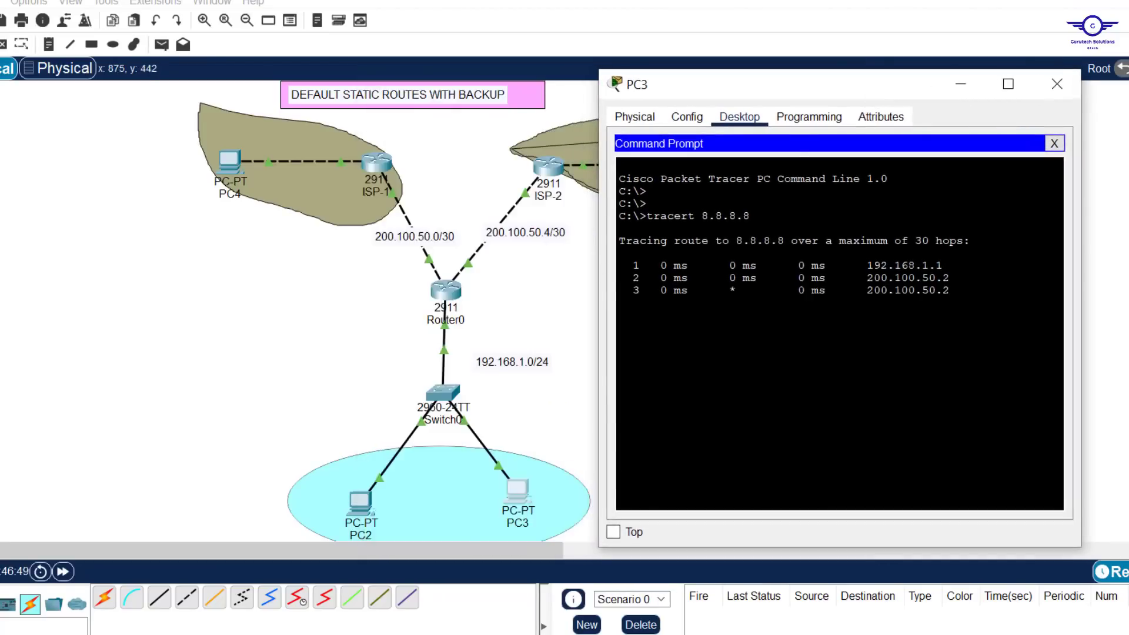
pyautogui.moveTo(942, 265); pyautogui.dragTo(867, 265)
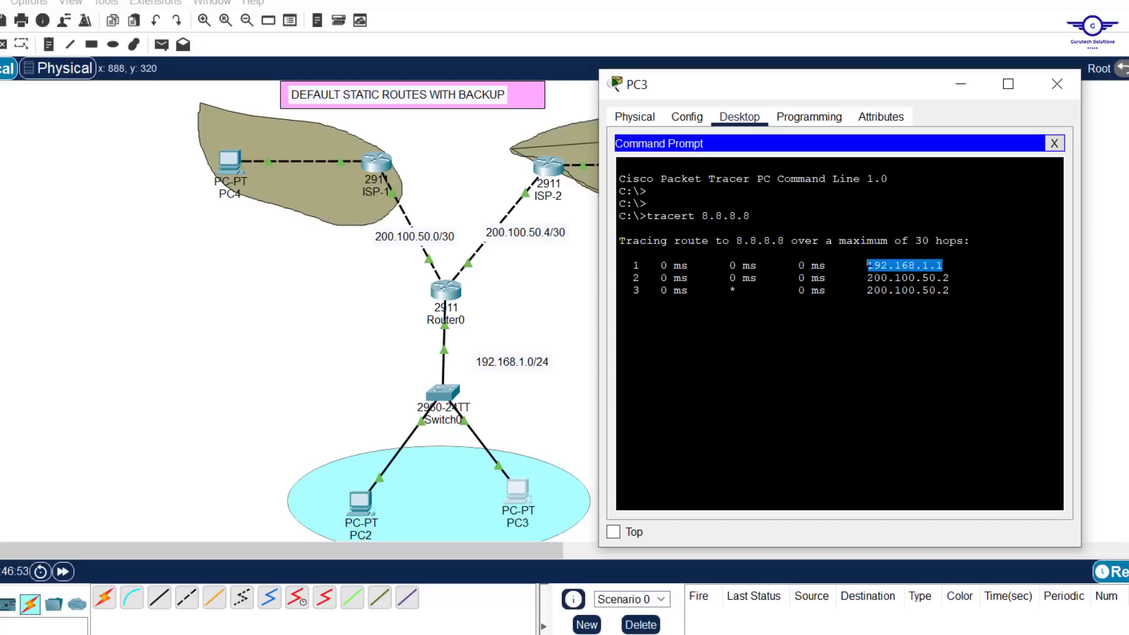
pyautogui.moveTo(948, 277); pyautogui.dragTo(880, 277)
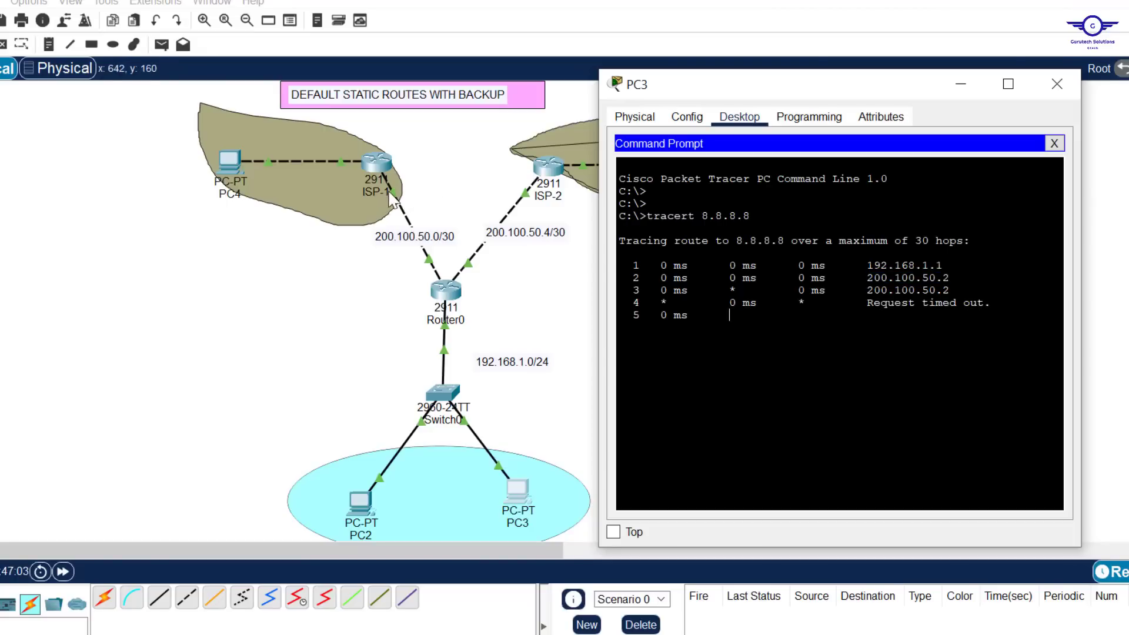
pyautogui.moveTo(949, 290); pyautogui.dragTo(866, 290)
pyautogui.moveTo(949, 315); pyautogui.dragTo(882, 315)
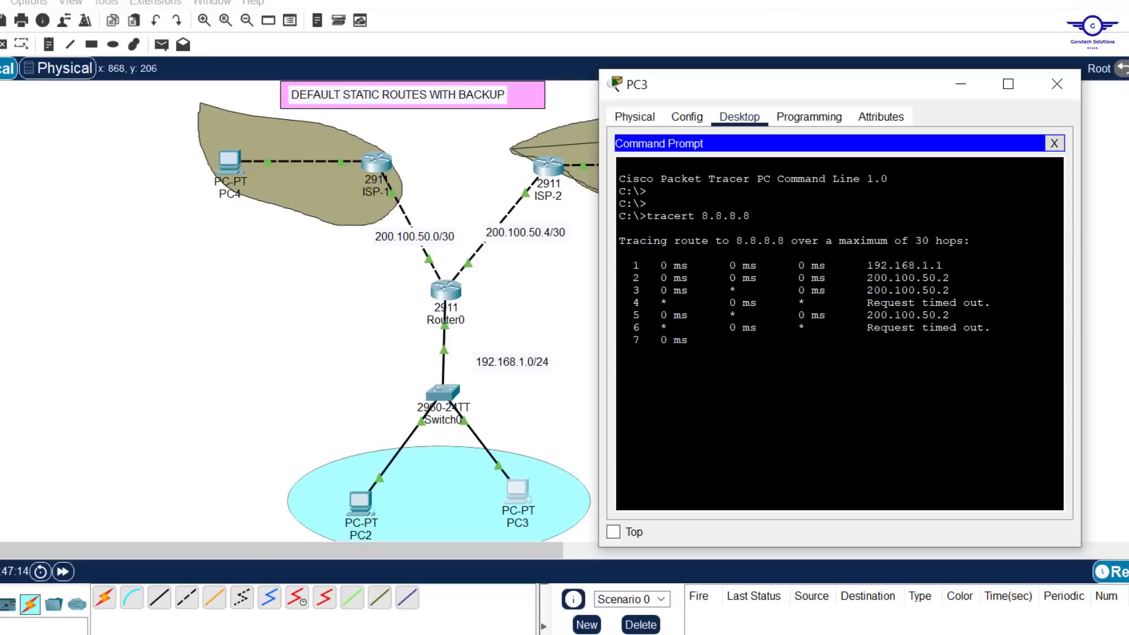
pyautogui.moveTo(949, 290); pyautogui.dragTo(866, 290)
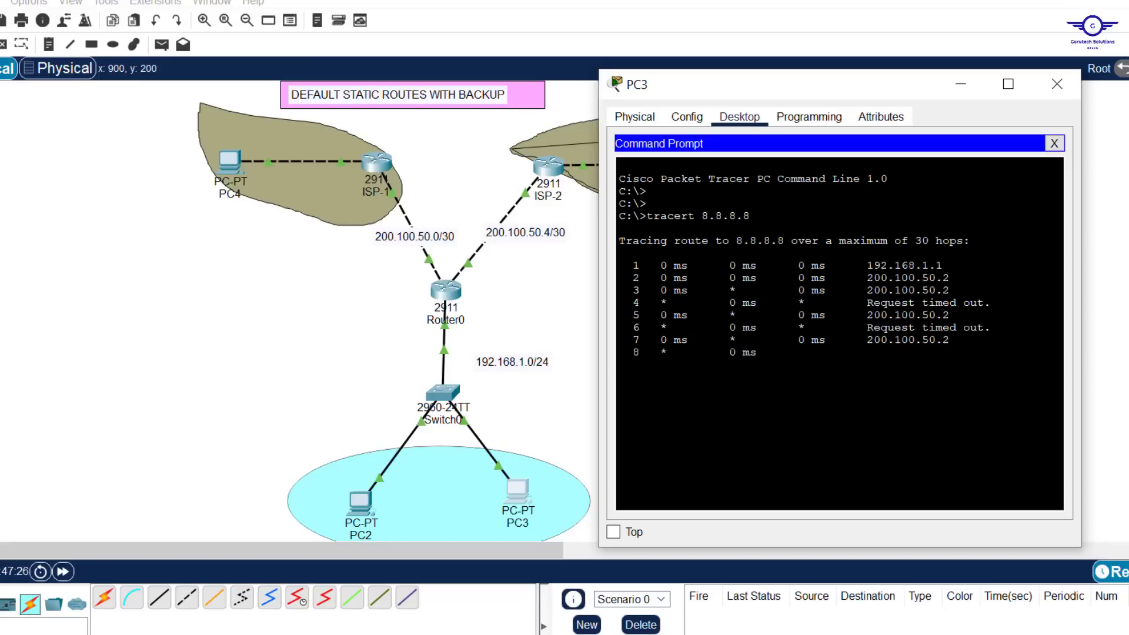
pyautogui.hotkey('shift', 'Left')
pyautogui.hotkey('shift', 'Left')
pyautogui.hotkey('shift', 'Left')
pyautogui.hotkey('shift', 'Left')
pyautogui.hotkey('shift', 'Left')
pyautogui.hotkey('shift', 'Left')
pyautogui.hotkey('shift', 'Left')
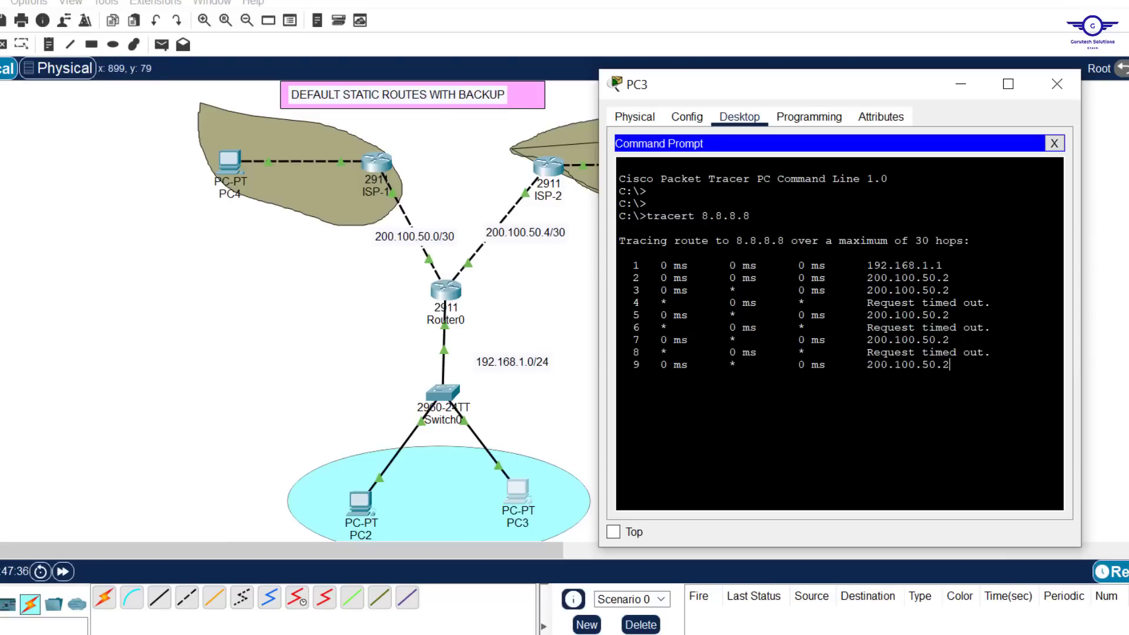
pyautogui.moveTo(950, 365); pyautogui.dragTo(869, 287)
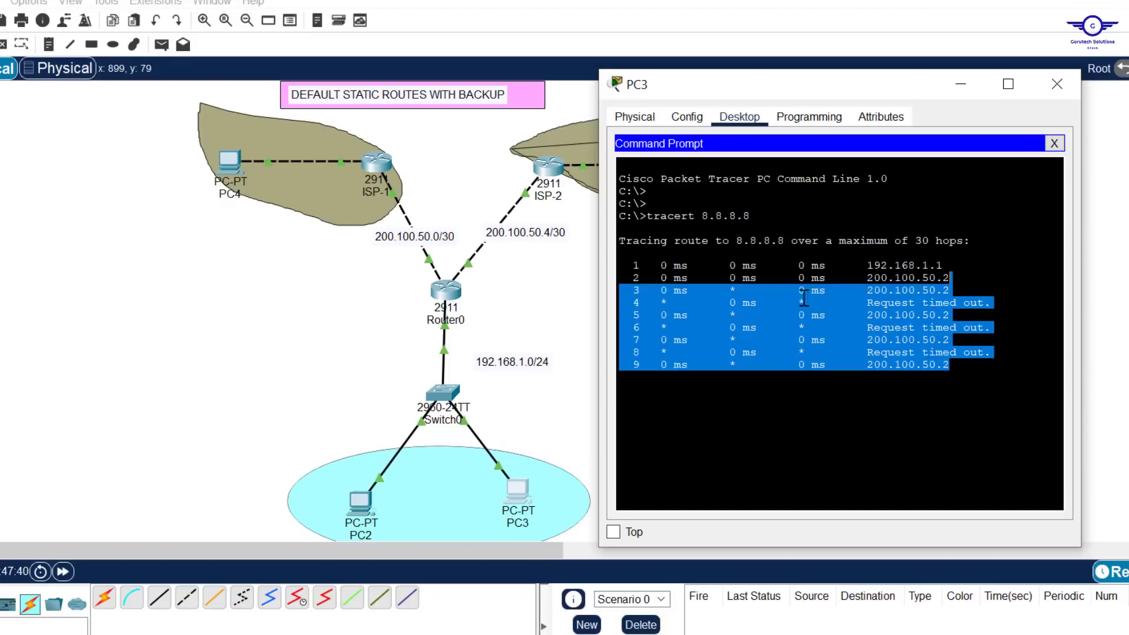
pyautogui.hotkey('ctrl', 'c')
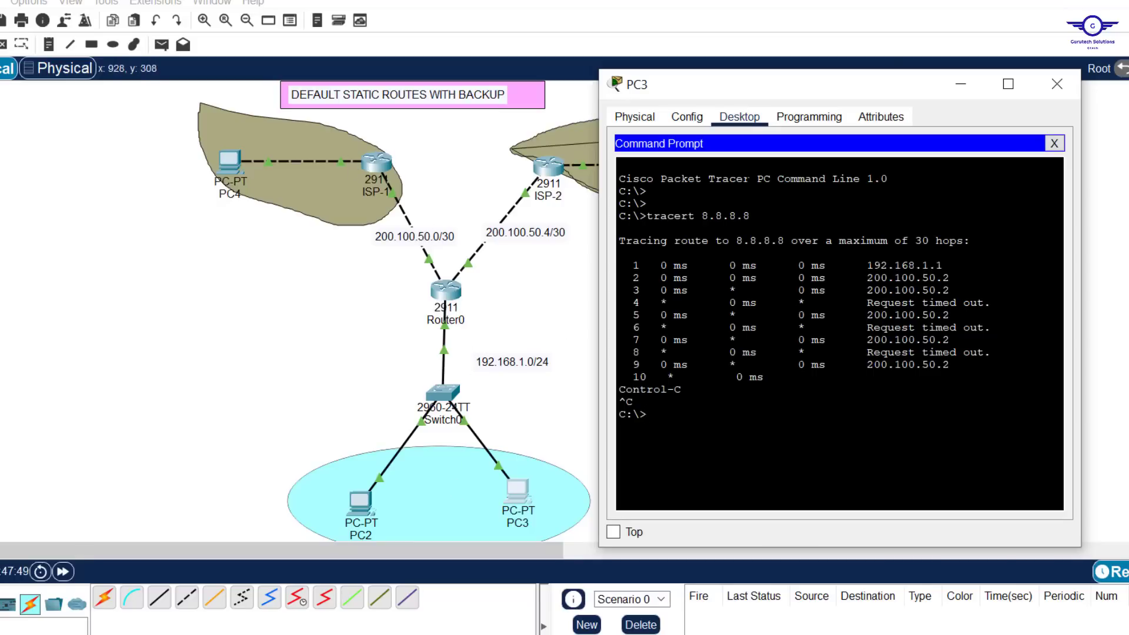
# Step: Review the traceroute's destination address and its first two hops
pyautogui.moveTo(750, 217); pyautogui.dragTo(708, 215)
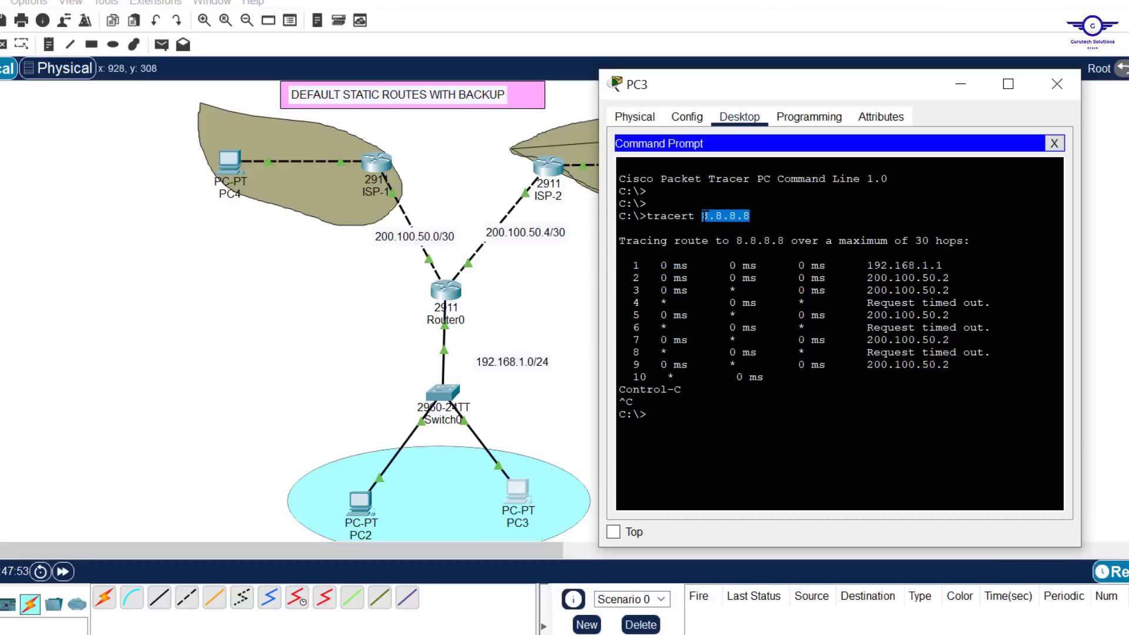
pyautogui.moveTo(943, 265); pyautogui.dragTo(880, 265)
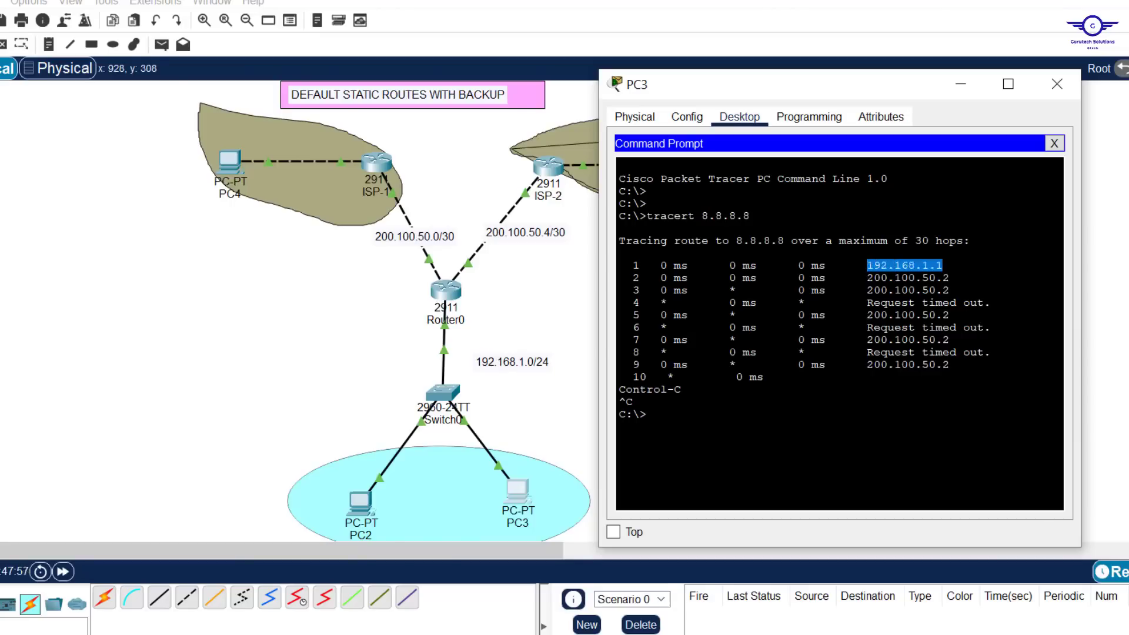
pyautogui.moveTo(949, 278); pyautogui.dragTo(868, 277)
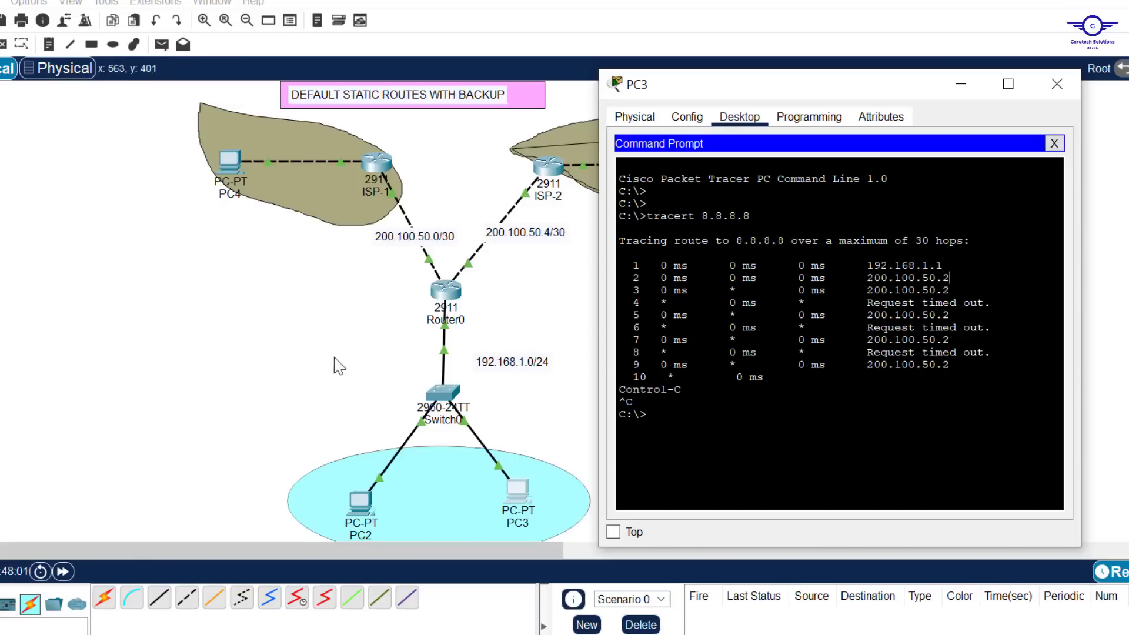
# Step: Switch to config-guide.txt in Notepad, replace "default" in item 5 with "backup/floating", and return to the Packet Tracer topology
pyautogui.hotkey('alt', 'Tab')
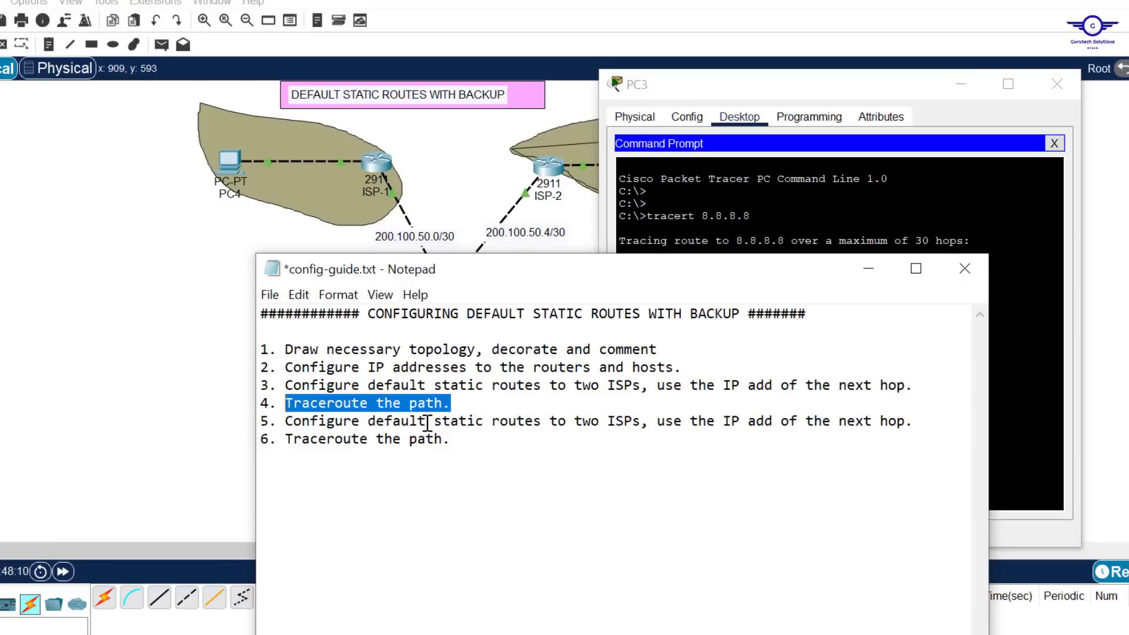
pyautogui.moveTo(427, 422); pyautogui.dragTo(368, 423)
pyautogui.write('tra')
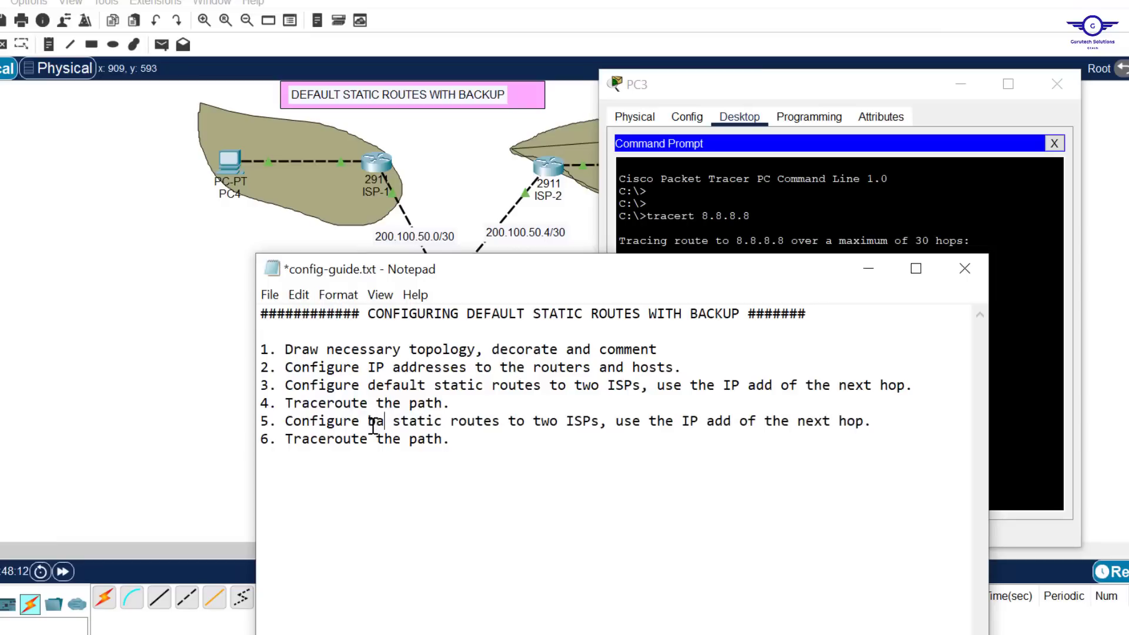
pyautogui.write('ckup')
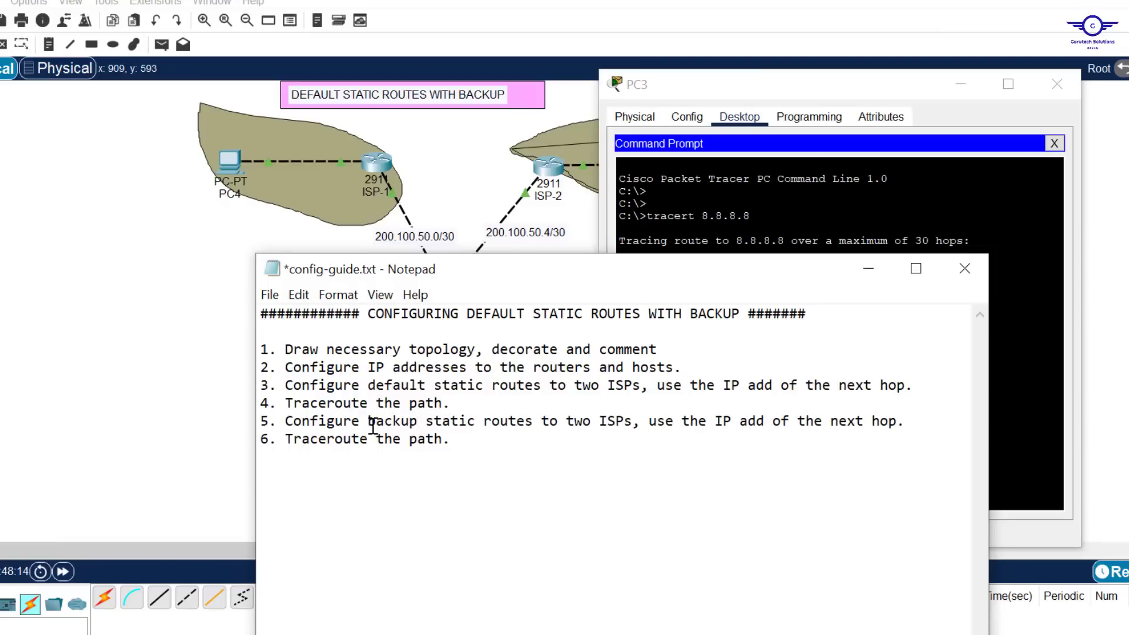
pyautogui.write('/floating')
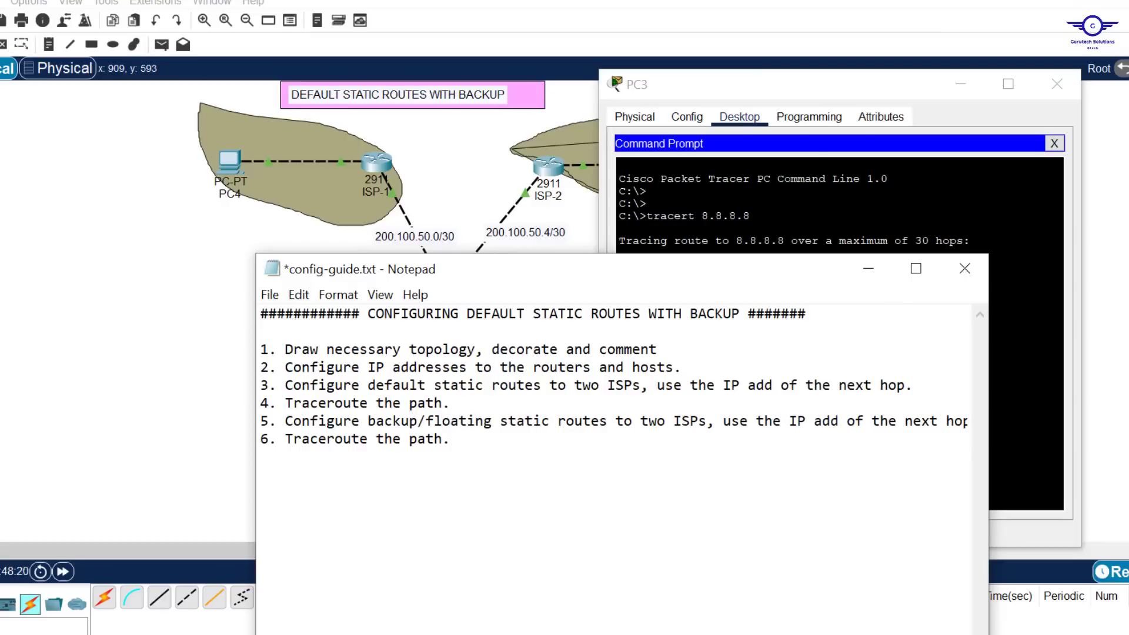
pyautogui.click(486, 185)
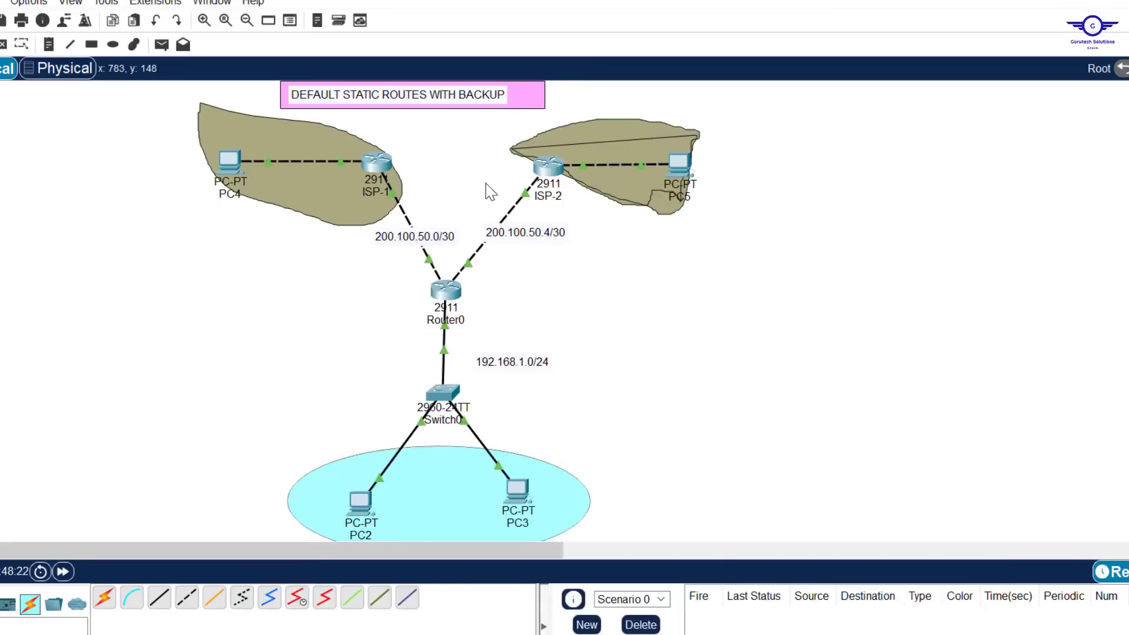
# Step: Examine the ISP-1 and ISP-2 network areas in the topology
pyautogui.moveTo(117, 123); pyautogui.dragTo(450, 242)
pyautogui.moveTo(485, 128); pyautogui.dragTo(779, 282)
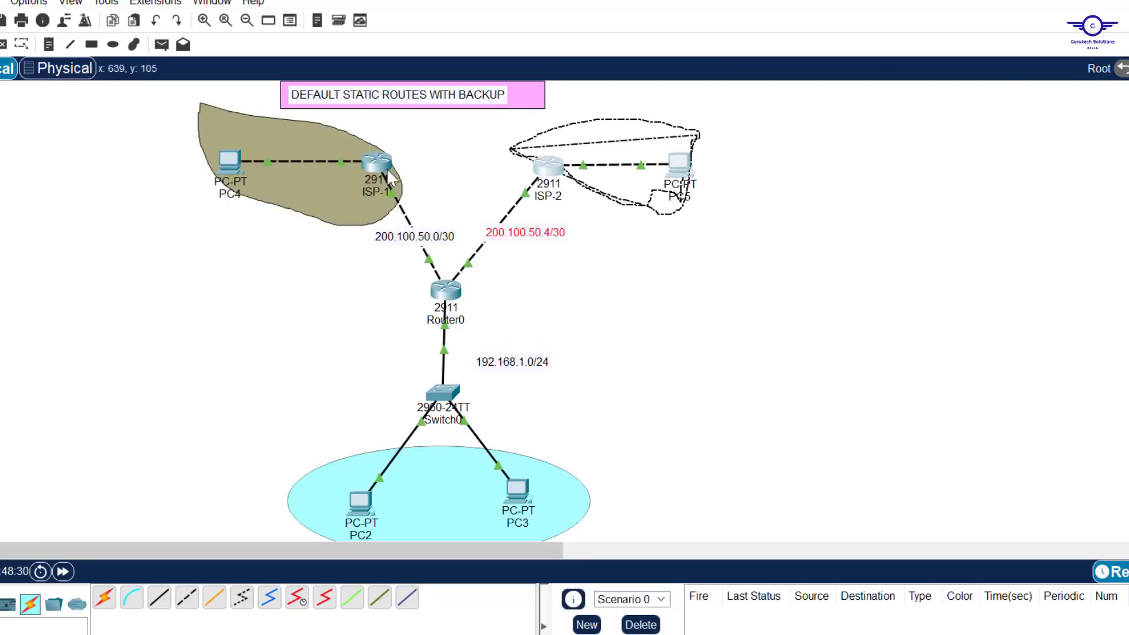
pyautogui.click(505, 182)
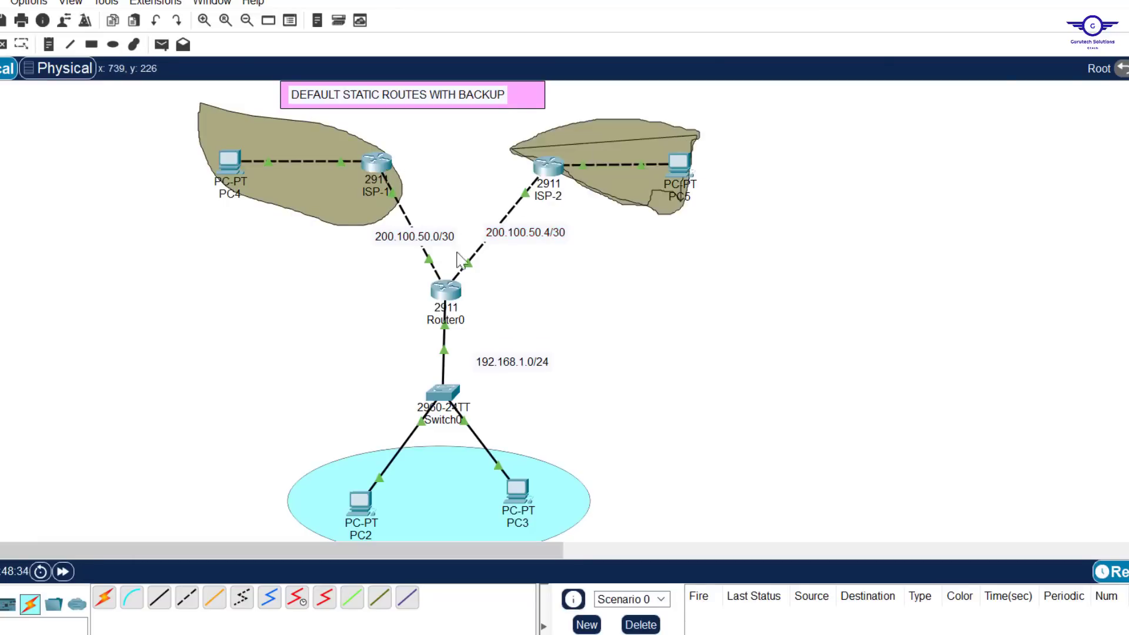
# Step: Open Router0's command line and recall the default route command through 200.100.50.2 without running it
pyautogui.click(448, 291)
pyautogui.click(806, 435)
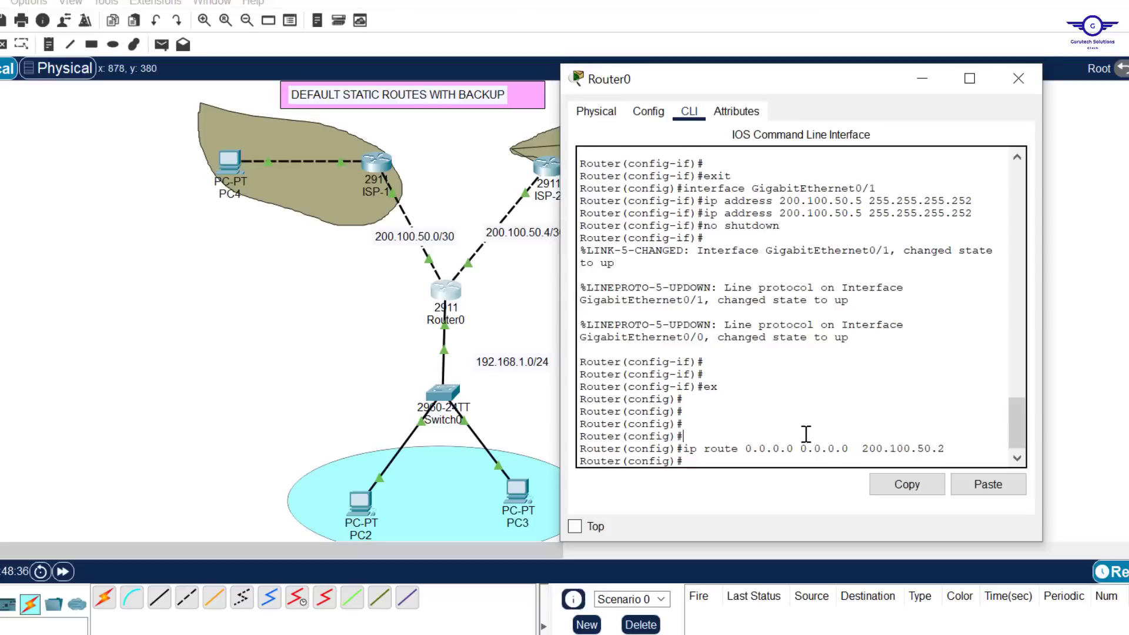
pyautogui.press('Return')
pyautogui.press('Return')
pyautogui.press('Return')
pyautogui.press('Up')
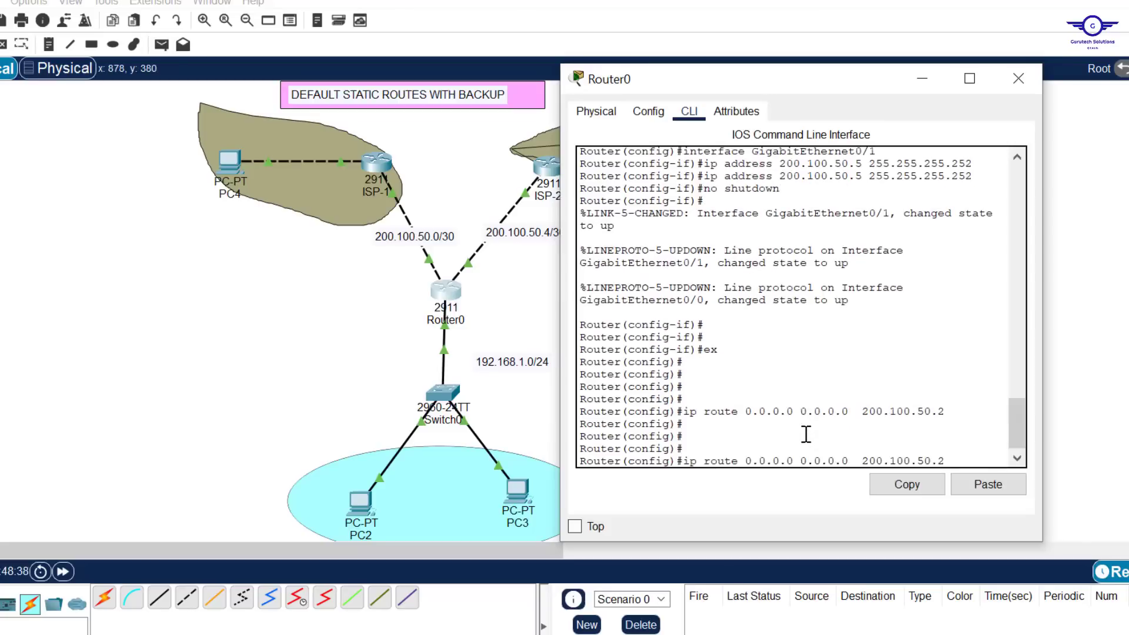
pyautogui.moveTo(847, 88); pyautogui.dragTo(950, 91)
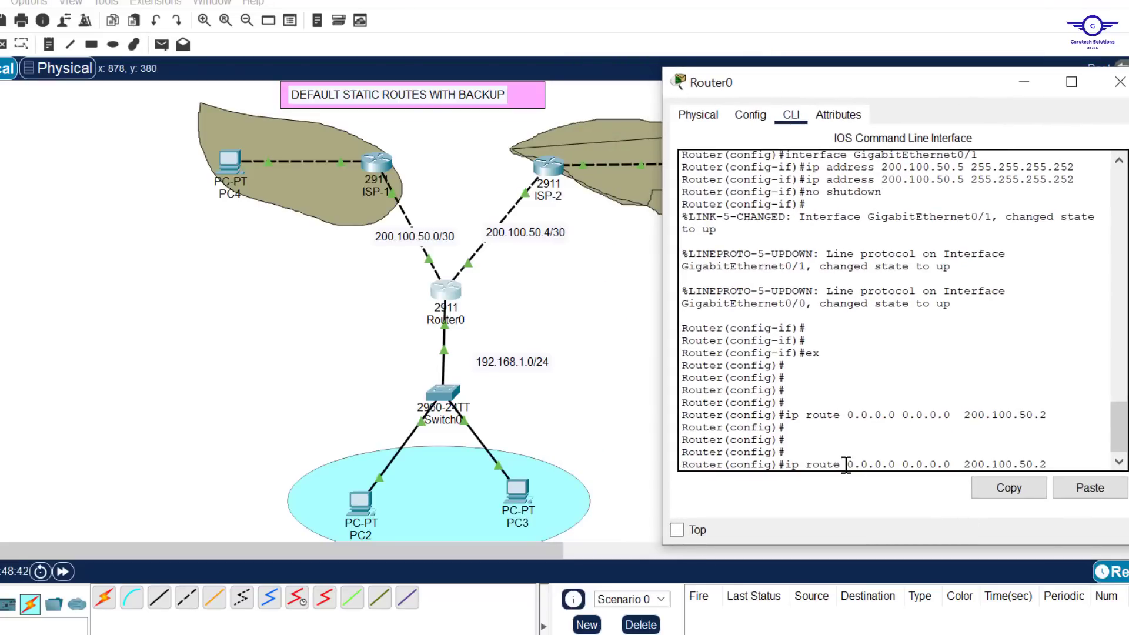
# Step: Examine the destination and mask parts of the recalled route command against the existing default route command
pyautogui.moveTo(846, 464); pyautogui.dragTo(948, 464)
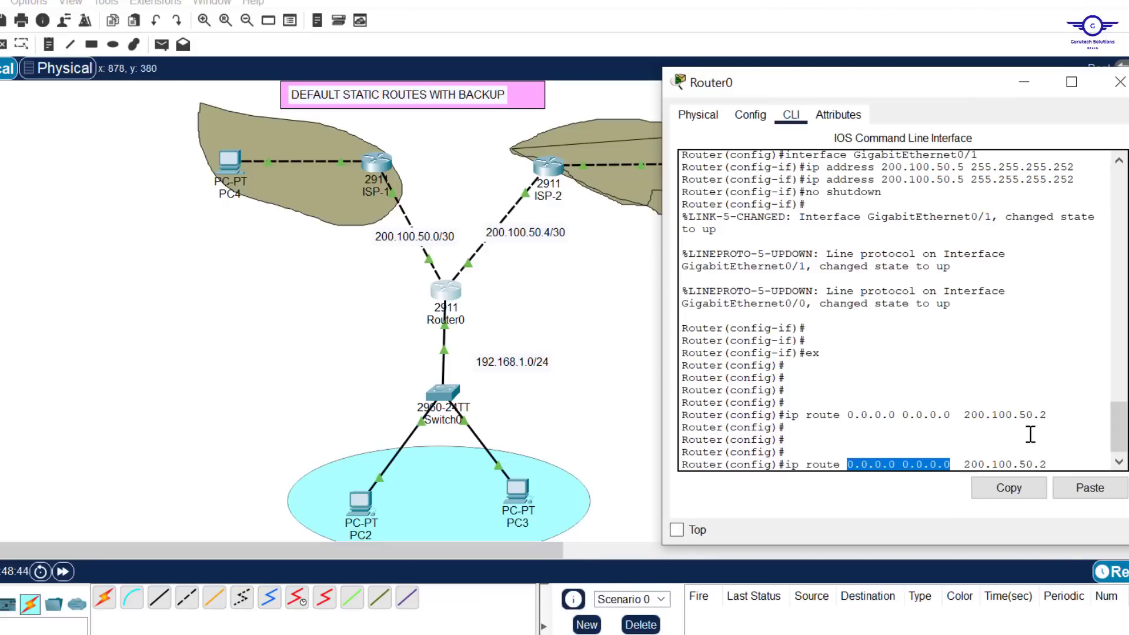
pyautogui.moveTo(1047, 415); pyautogui.dragTo(792, 415)
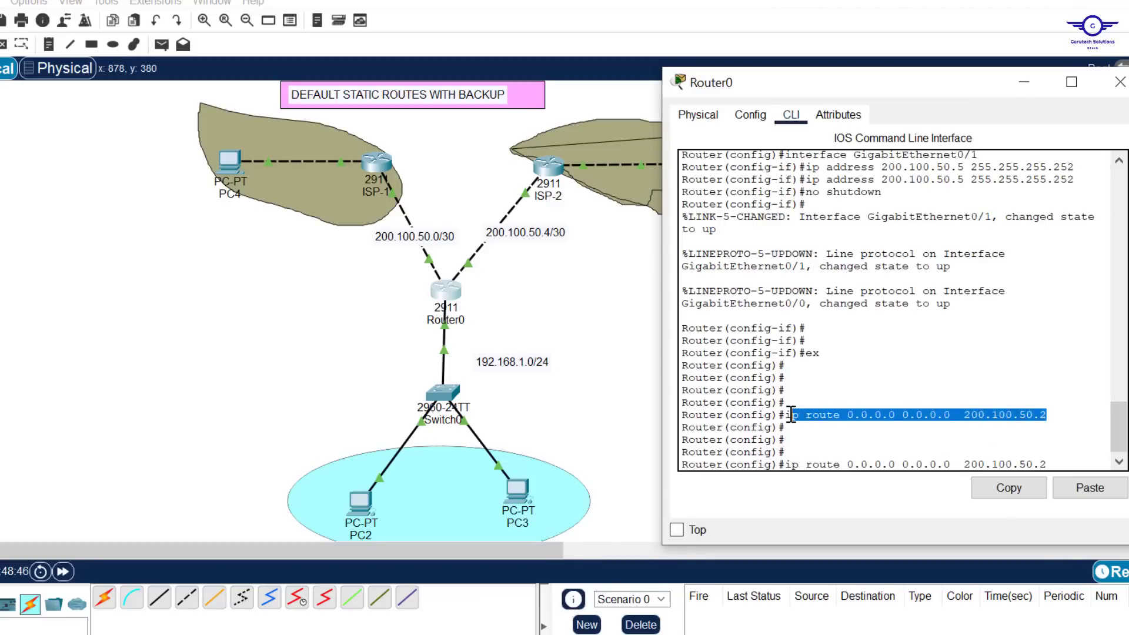
pyautogui.moveTo(950, 464); pyautogui.dragTo(849, 464)
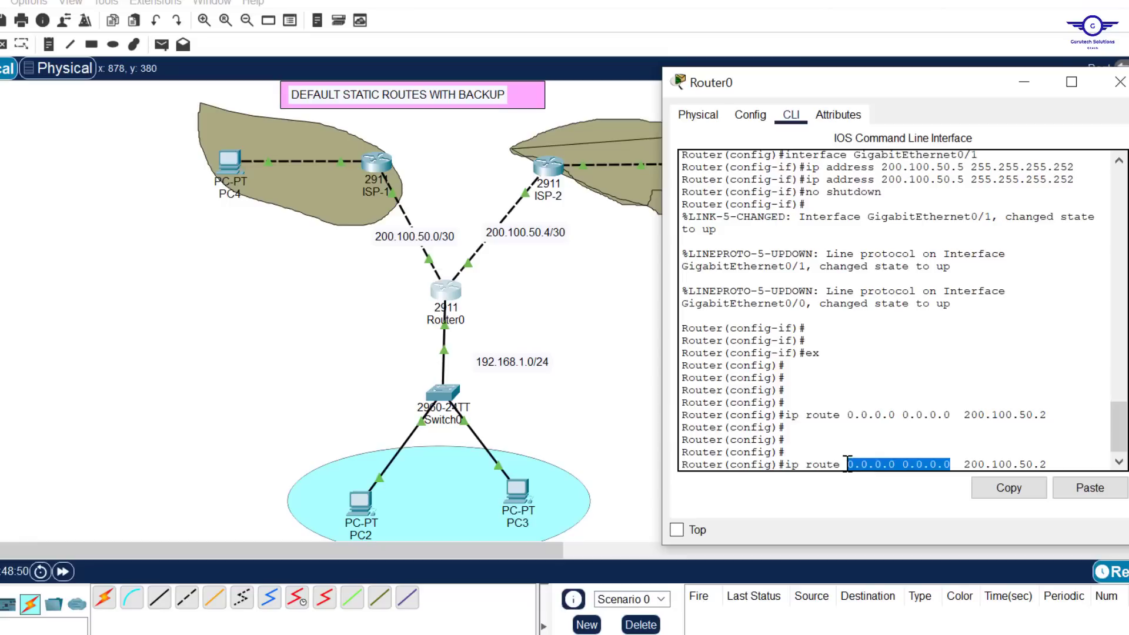
pyautogui.moveTo(847, 464); pyautogui.dragTo(903, 463)
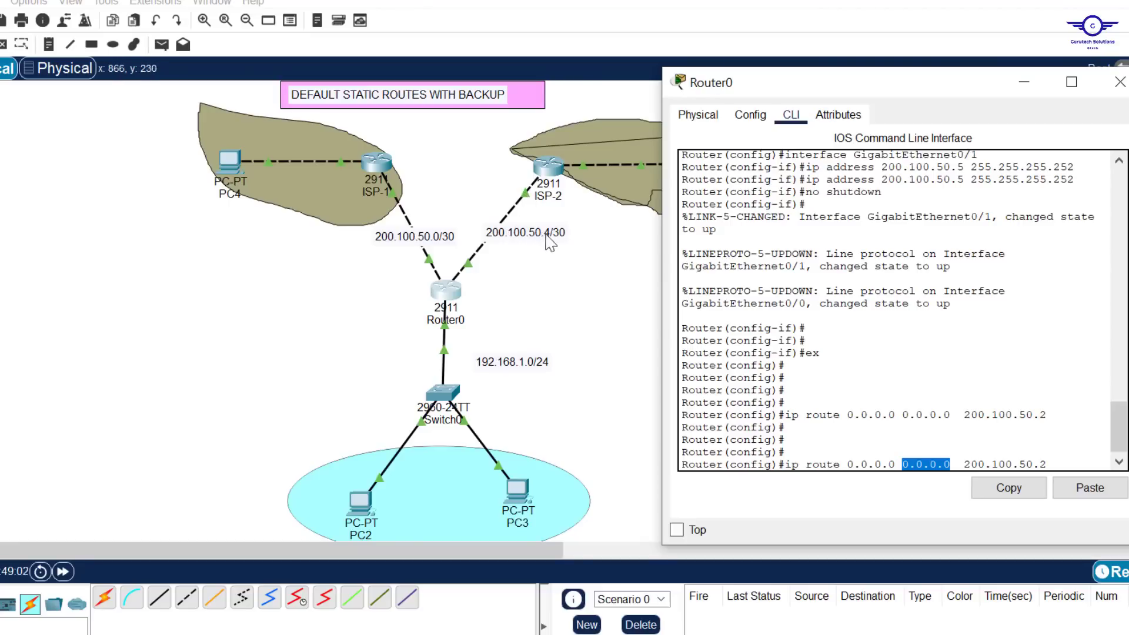
# Step: Add a floating default route on Router0 with ip route 0.0.0.0 0.0.0.0 200.100.50.6 130, and return to the topology
pyautogui.click(1076, 462)
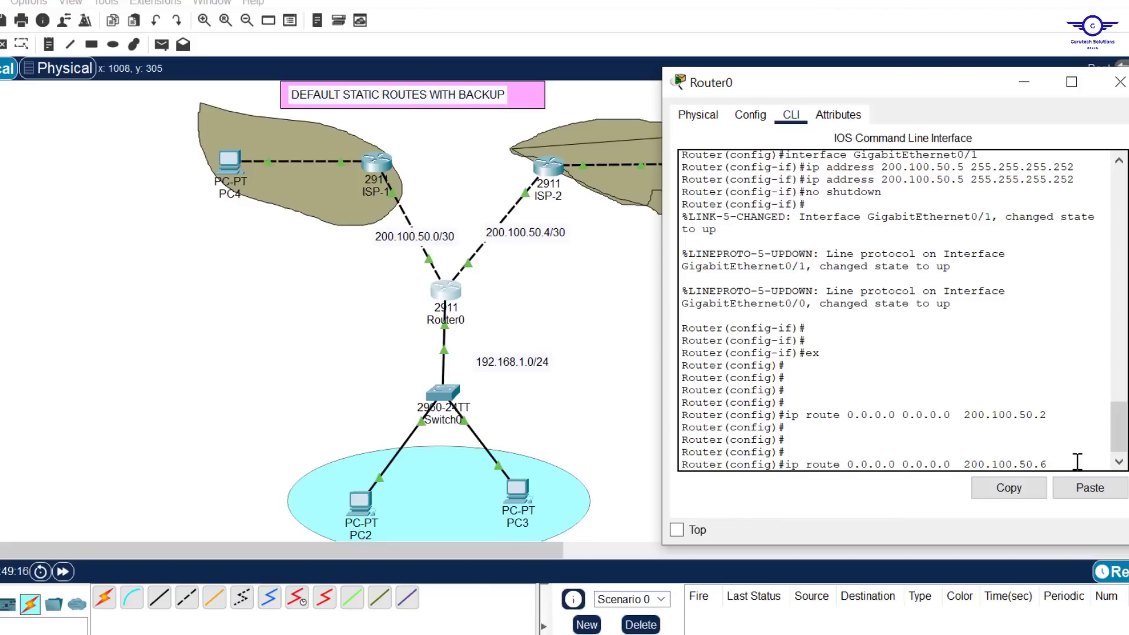
pyautogui.write('30')
pyautogui.press('Return')
pyautogui.press('Return')
pyautogui.press('Return')
pyautogui.press('Return')
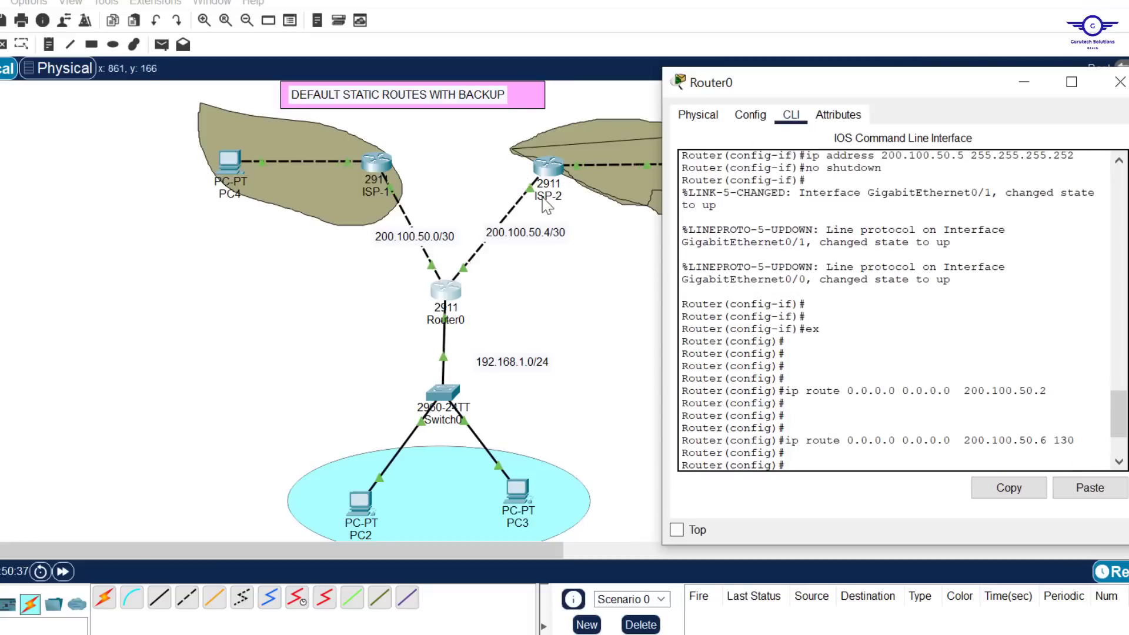
pyautogui.click(502, 174)
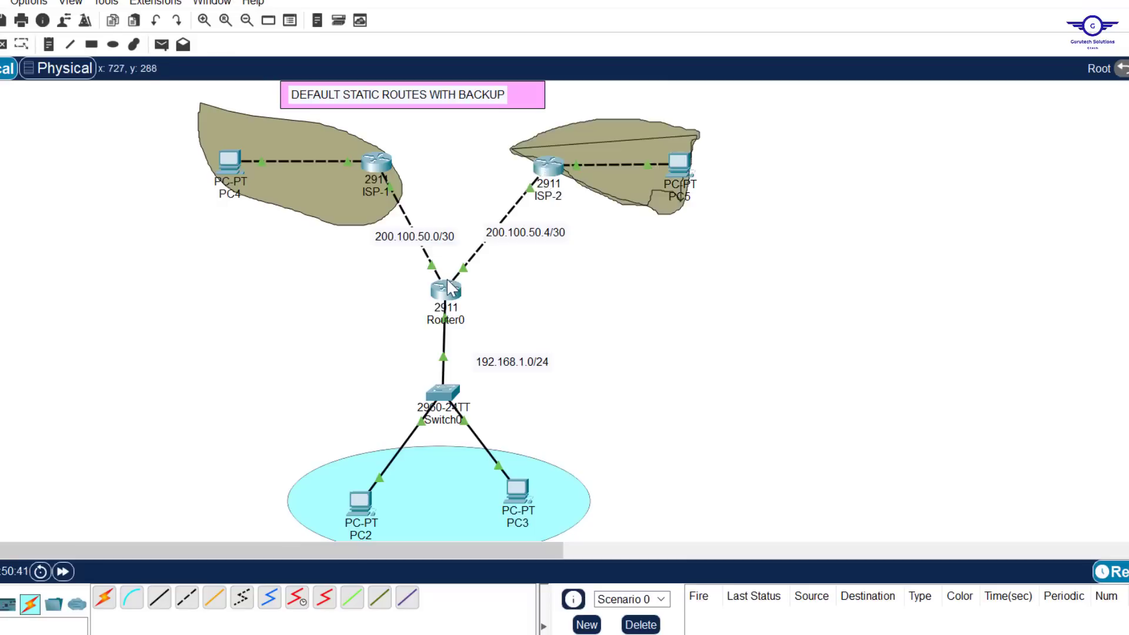
# Step: Open ISP-2's command line and enter global configuration mode with en and conf t
pyautogui.moveTo(449, 287)
pyautogui.click(545, 174)
pyautogui.click(494, 114)
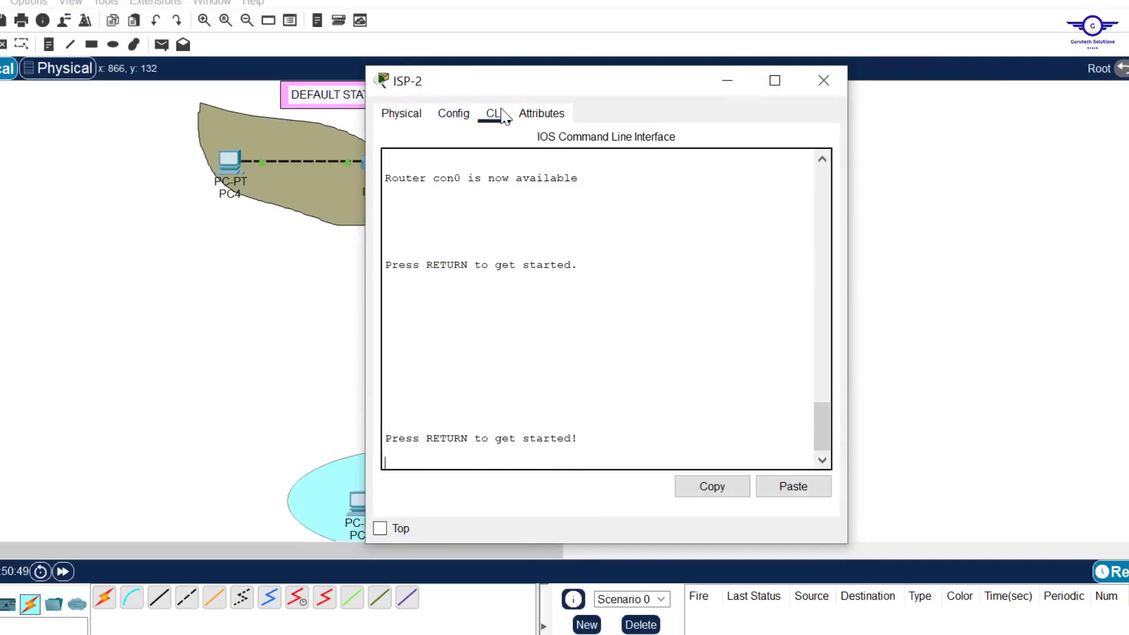
pyautogui.press('Return')
pyautogui.press('Return')
pyautogui.press('Return')
pyautogui.write('en')
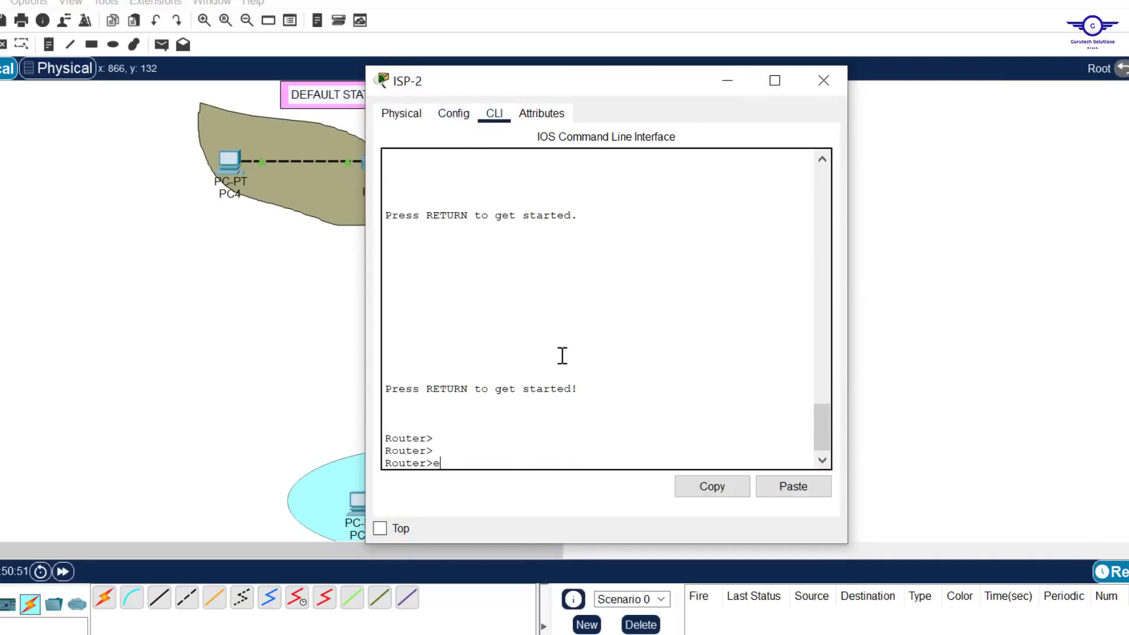
pyautogui.press('Return')
pyautogui.press('Return')
pyautogui.write('conf ')
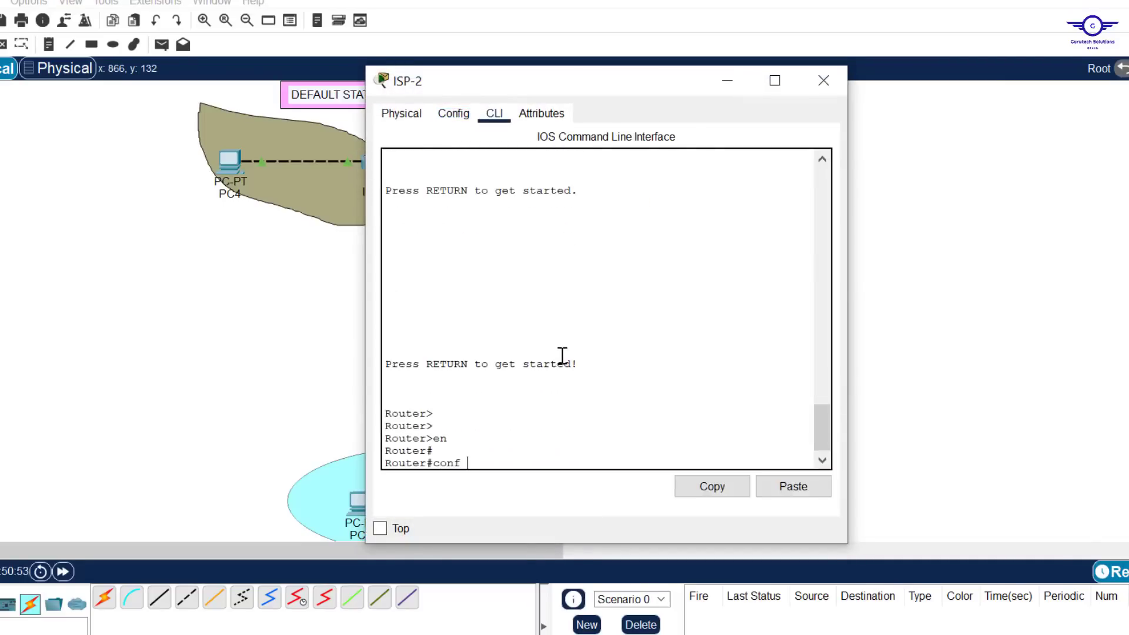
pyautogui.write('t')
pyautogui.press('Return')
pyautogui.press('Return')
# Step: Add a return route on ISP-2 with ip route 192.168.1.0 255.255.255.0 200.100.50.5
pyautogui.write('ig)#ip route')
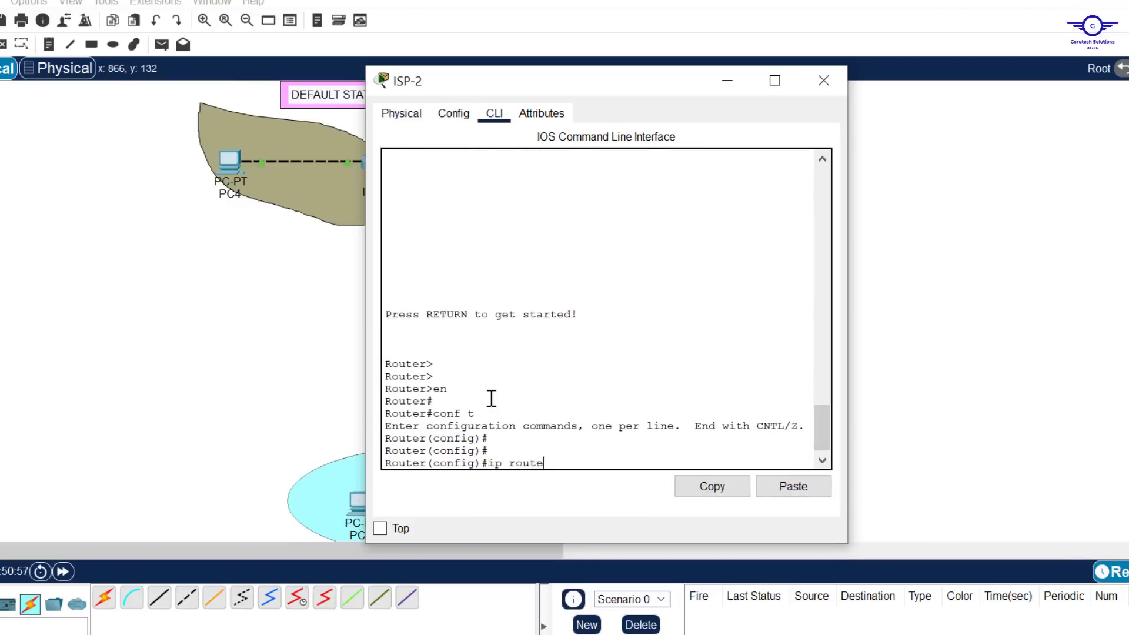
pyautogui.moveTo(570, 80); pyautogui.dragTo(796, 45)
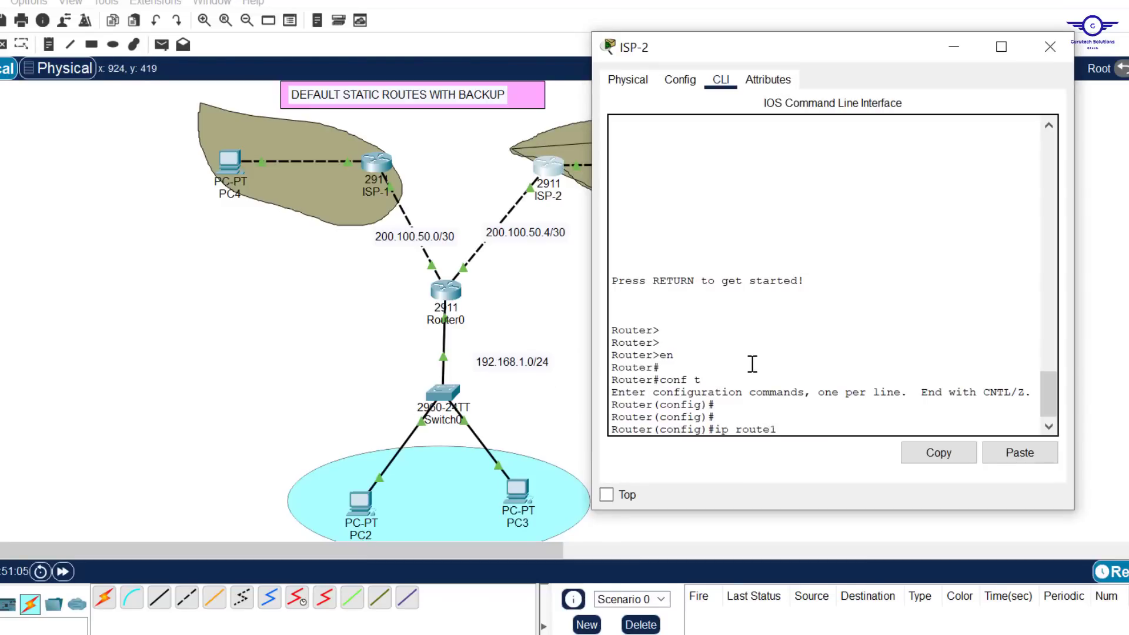
pyautogui.write('92')
pyautogui.press('BackSpace')
pyautogui.press('BackSpace')
pyautogui.write('192.168.1.0')
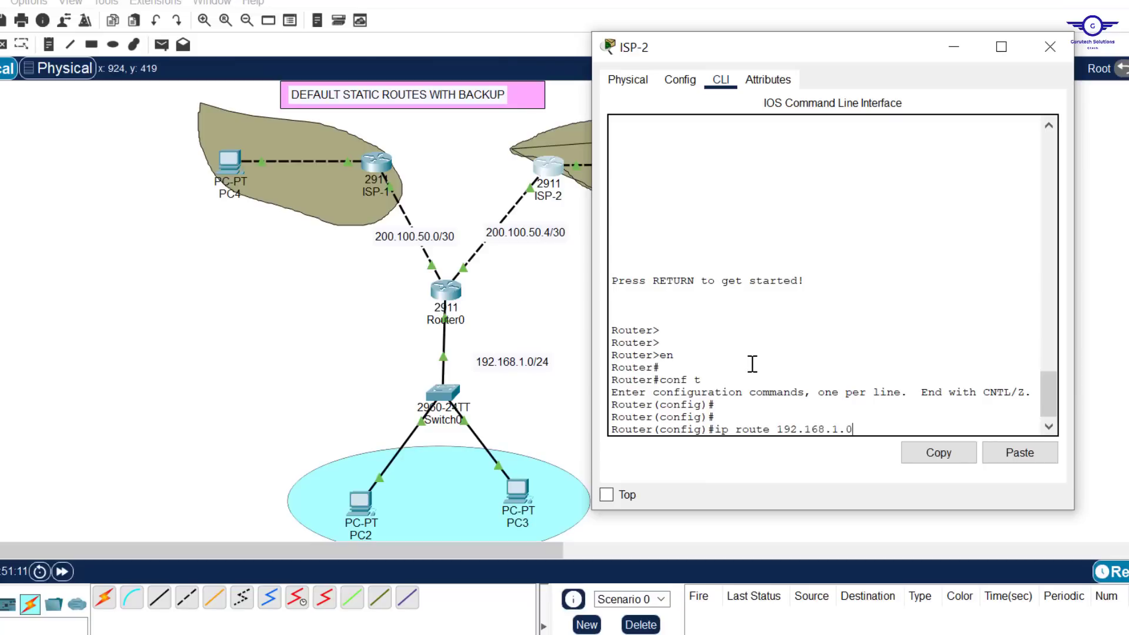
pyautogui.write(' 255.')
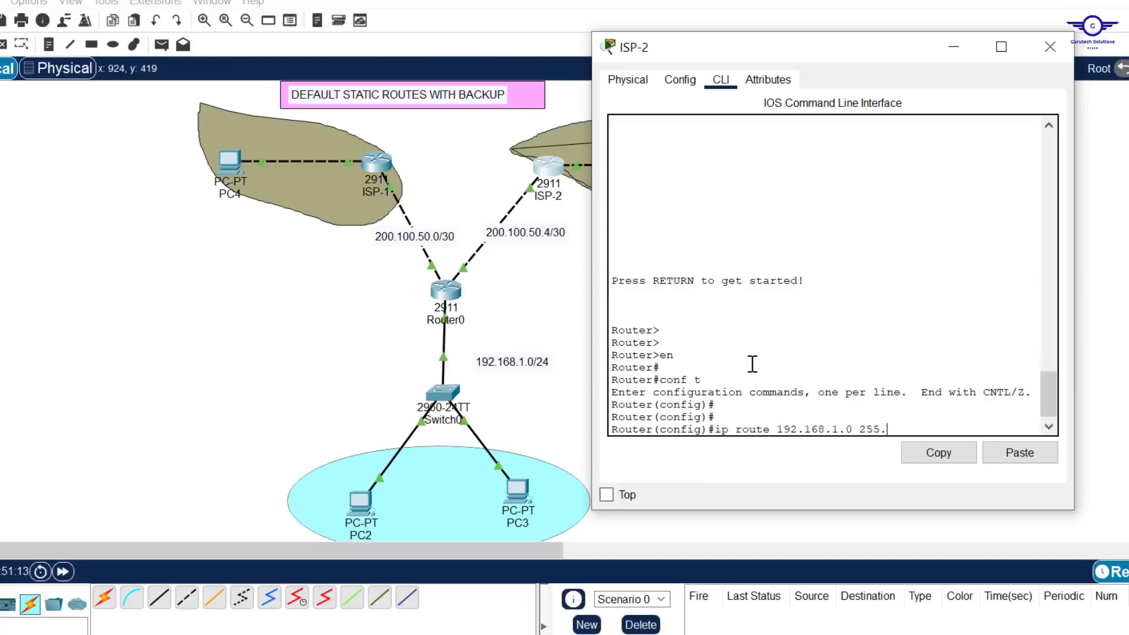
pyautogui.write('255.255.')
pyautogui.write('.20')
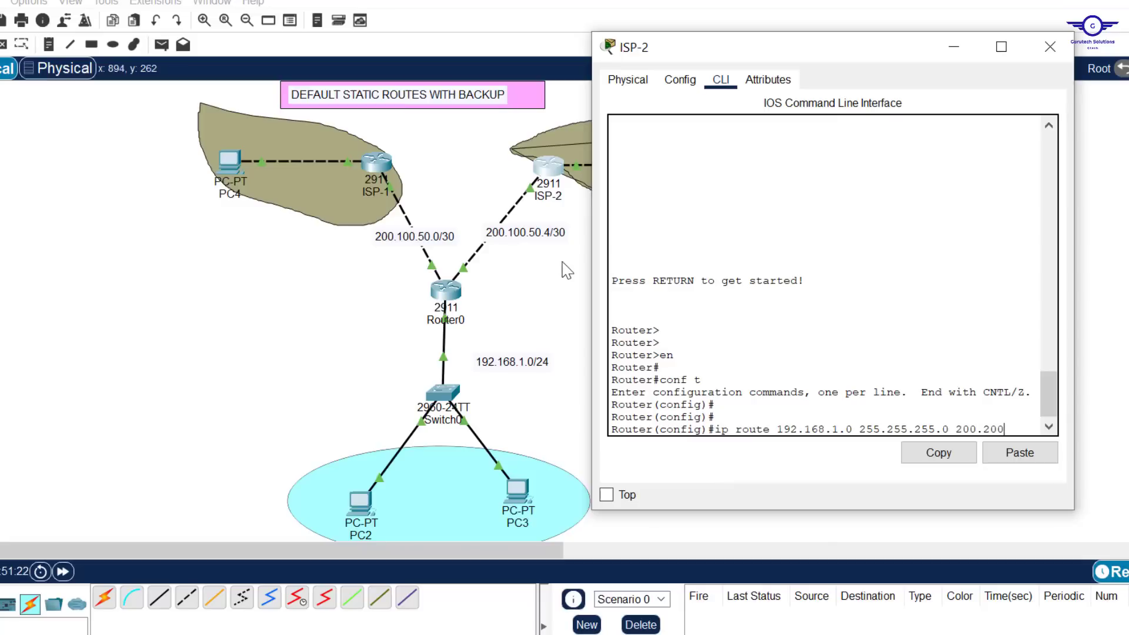
pyautogui.press('BackSpace')
pyautogui.press('BackSpace')
pyautogui.press('BackSpace')
pyautogui.write('100.50.5')
pyautogui.press('Return')
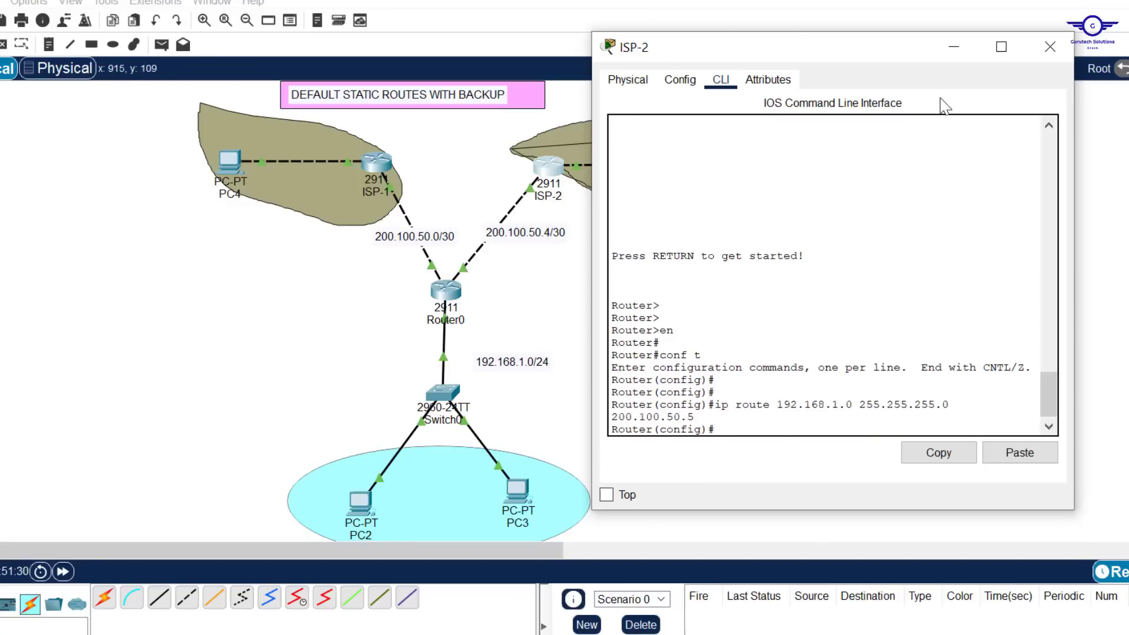
# Step: Save ISP-2's configuration with do wr and return to the topology
pyautogui.write('do wr')
pyautogui.press('Return')
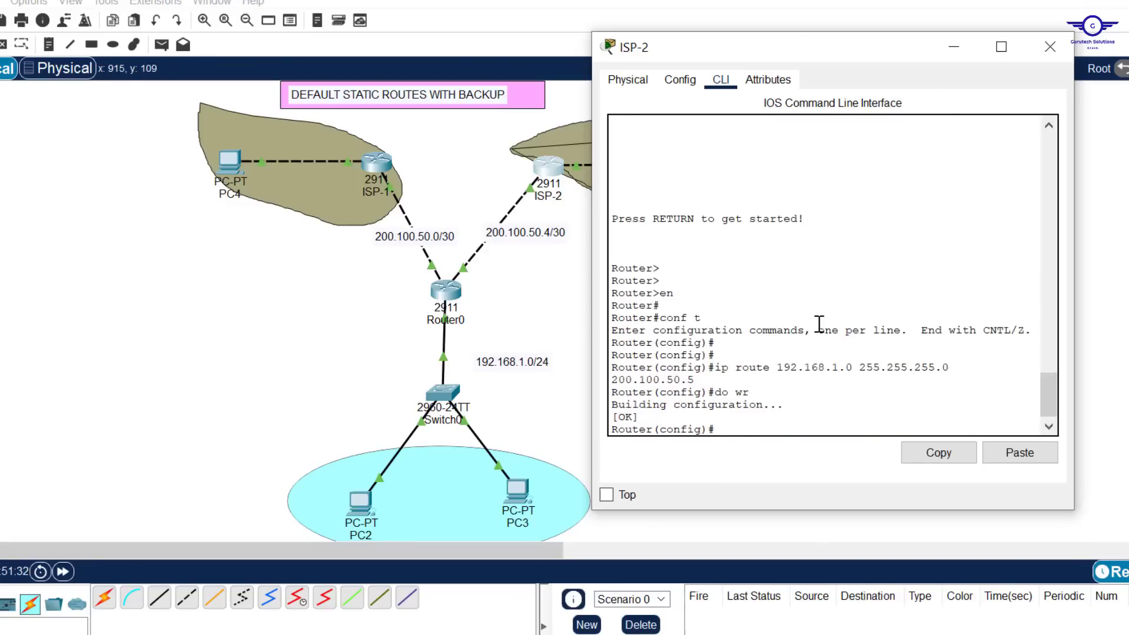
pyautogui.click(1049, 48)
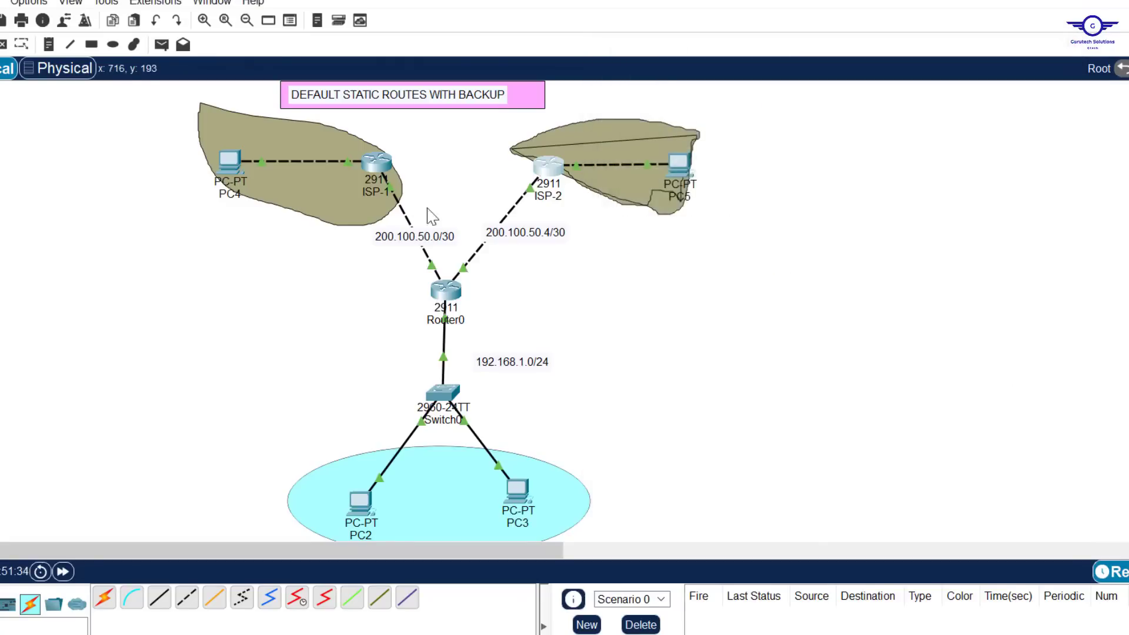
# Step: Save ISP-1's configuration from its command line with do wr, and close the device window
pyautogui.click(376, 167)
pyautogui.press('Return')
pyautogui.press('Return')
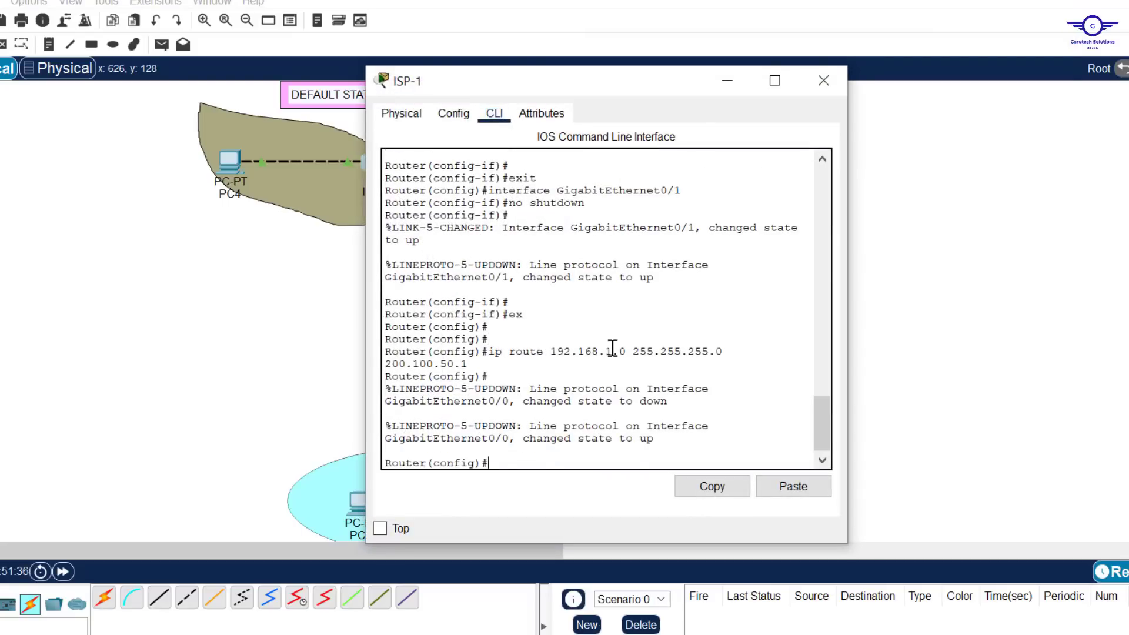
pyautogui.write('do w')
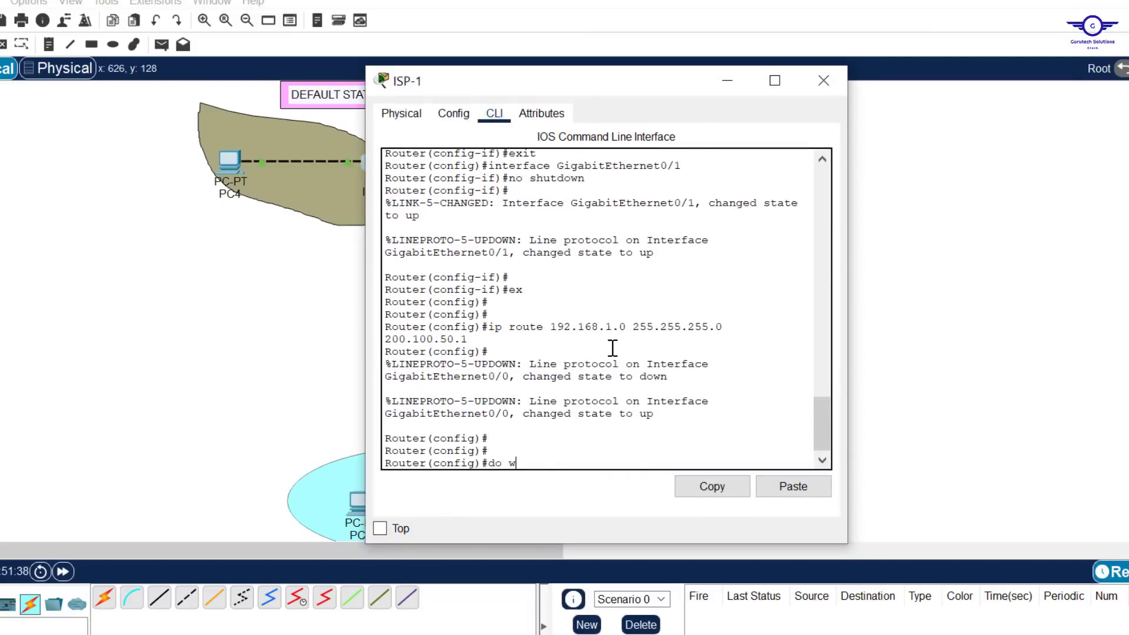
pyautogui.write('r')
pyautogui.press('Return')
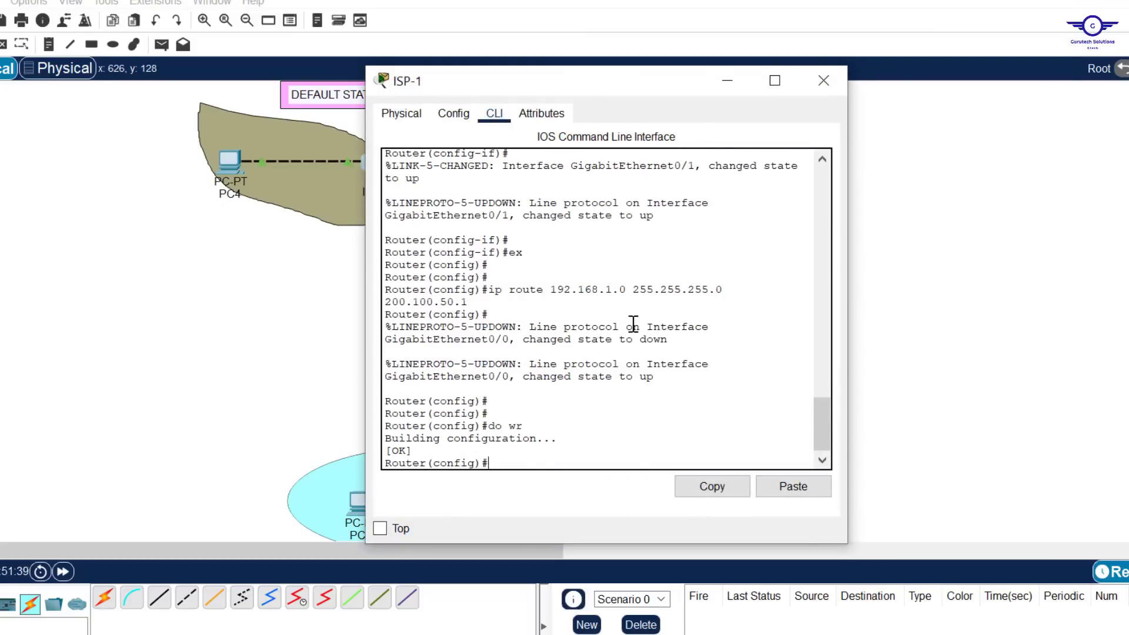
pyautogui.click(840, 87)
# Step: Save Router0's configuration from its command line with do wr, and close the device window
pyautogui.click(444, 294)
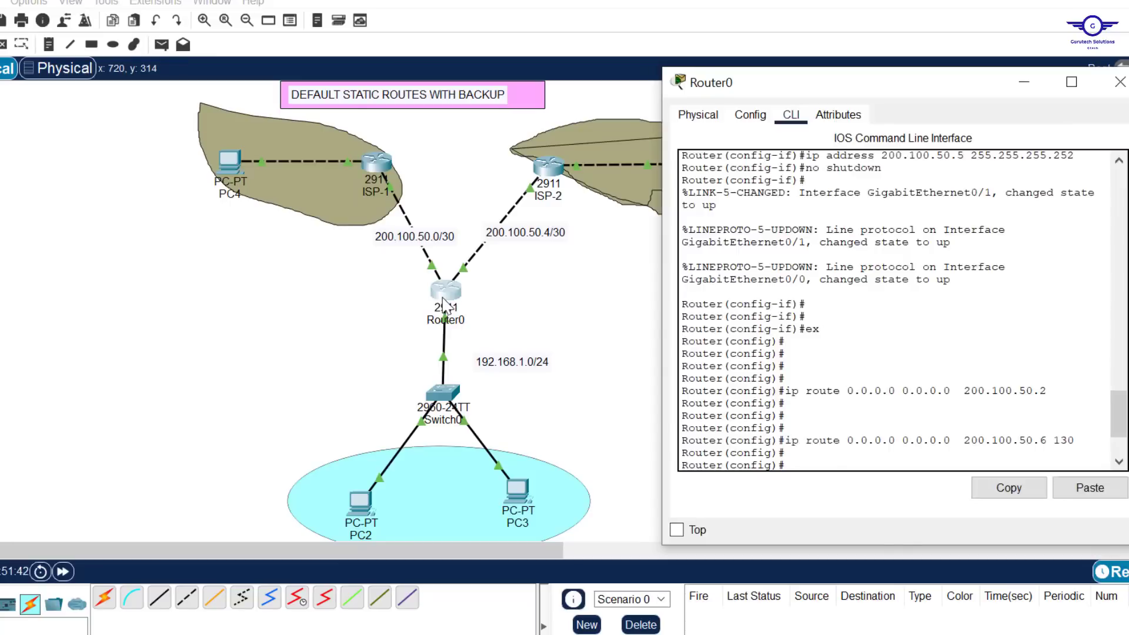
pyautogui.click(800, 458)
pyautogui.write('do wr')
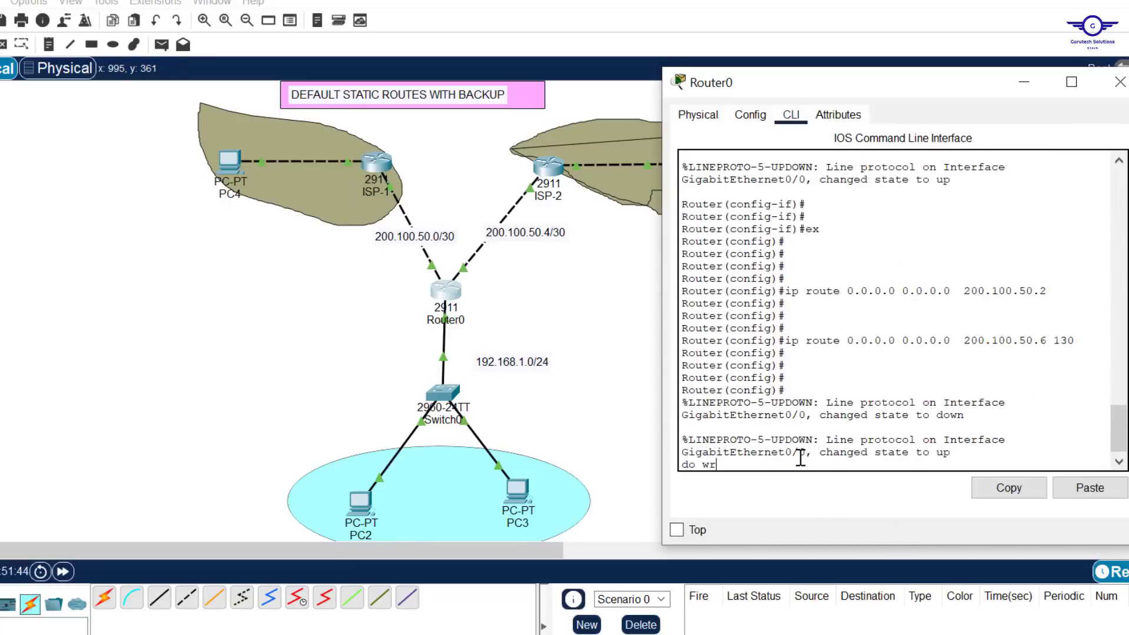
pyautogui.press('Return')
pyautogui.press('Return')
pyautogui.press('Return')
pyautogui.press('Return')
pyautogui.press('Return')
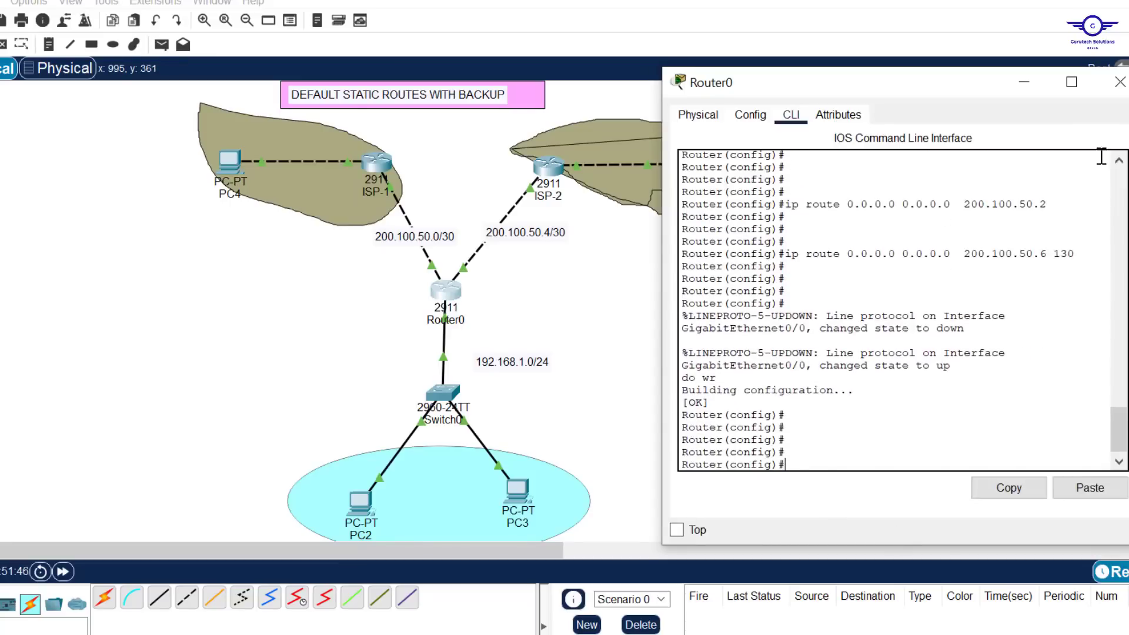
pyautogui.click(1120, 82)
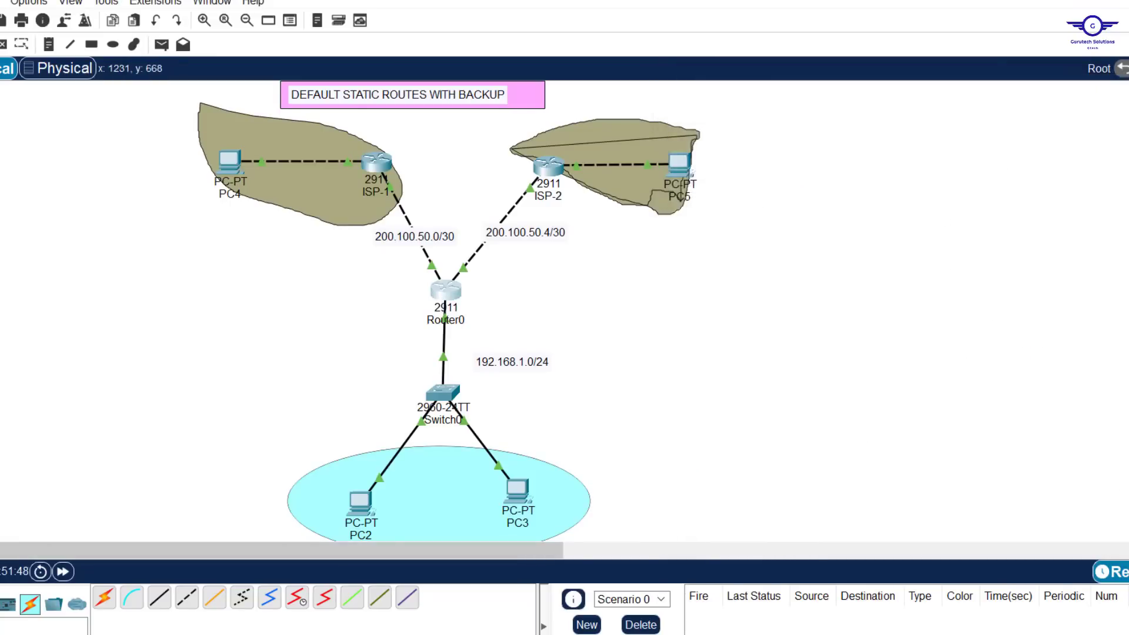
# Step: Check the task list in config-guide.txt, and run tracert 8.8.8.8 from PC3's command prompt
pyautogui.click(723, 634)
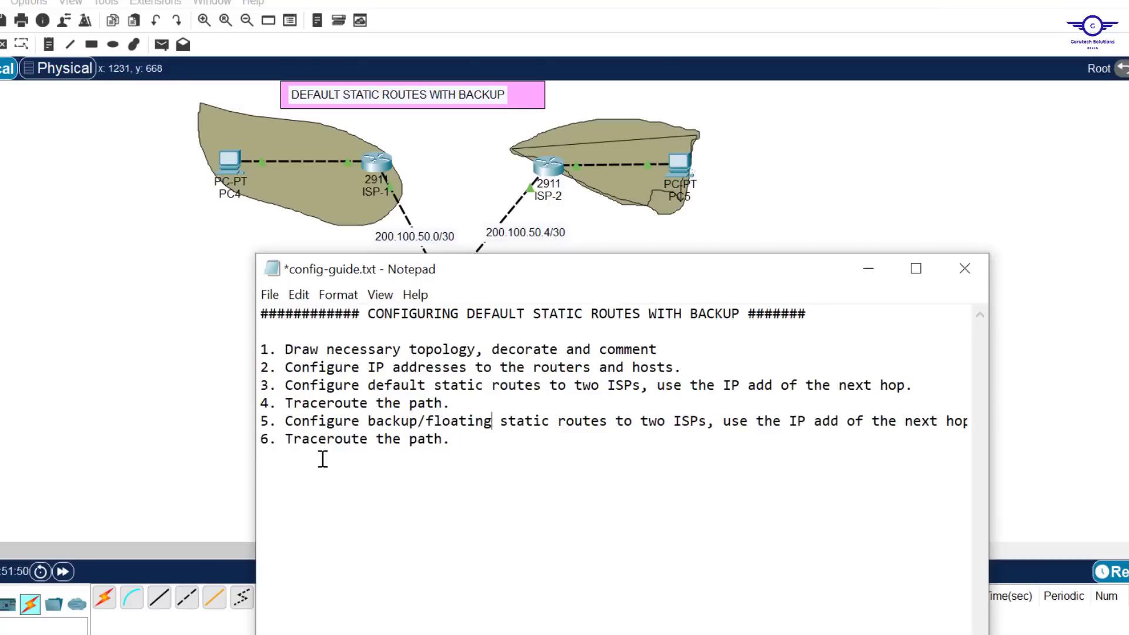
pyautogui.click(930, 203)
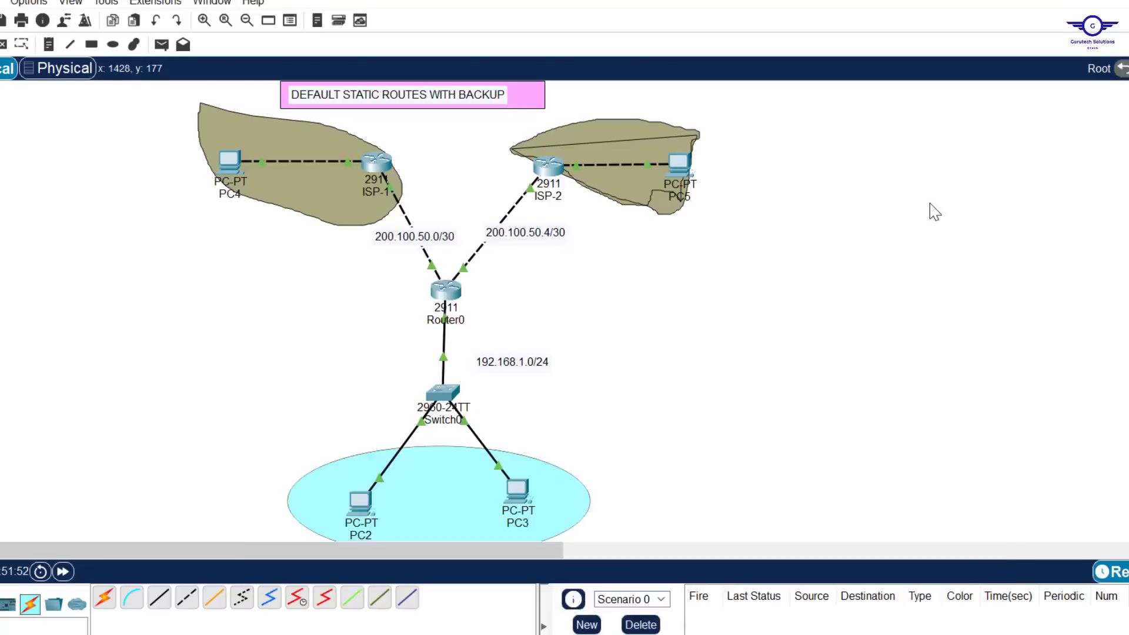
pyautogui.click(524, 488)
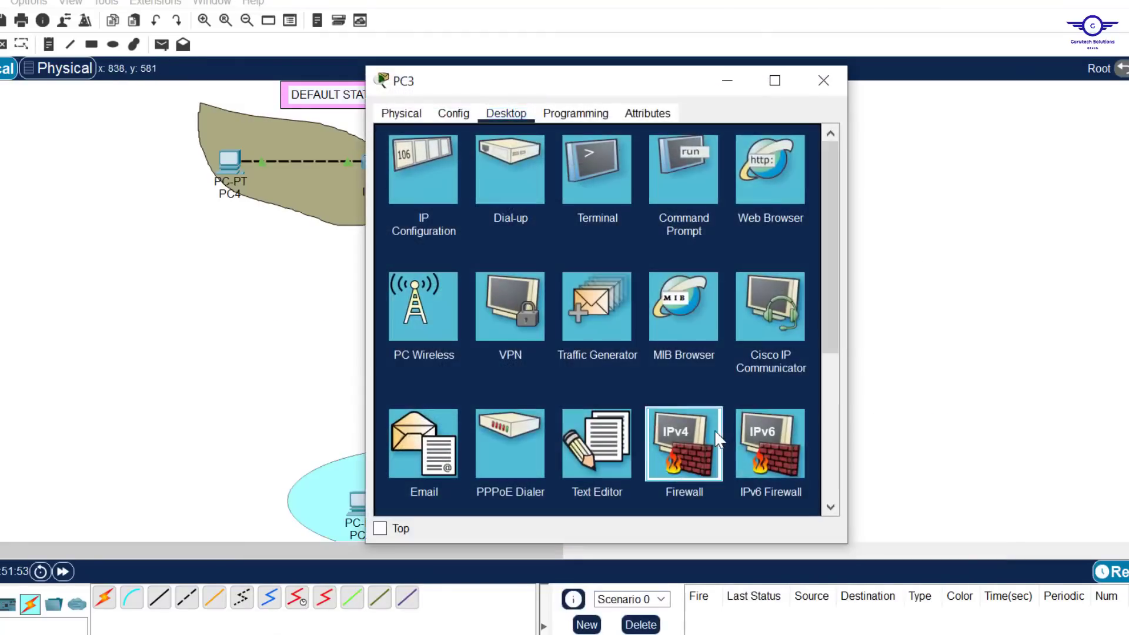
pyautogui.click(713, 435)
pyautogui.click(818, 142)
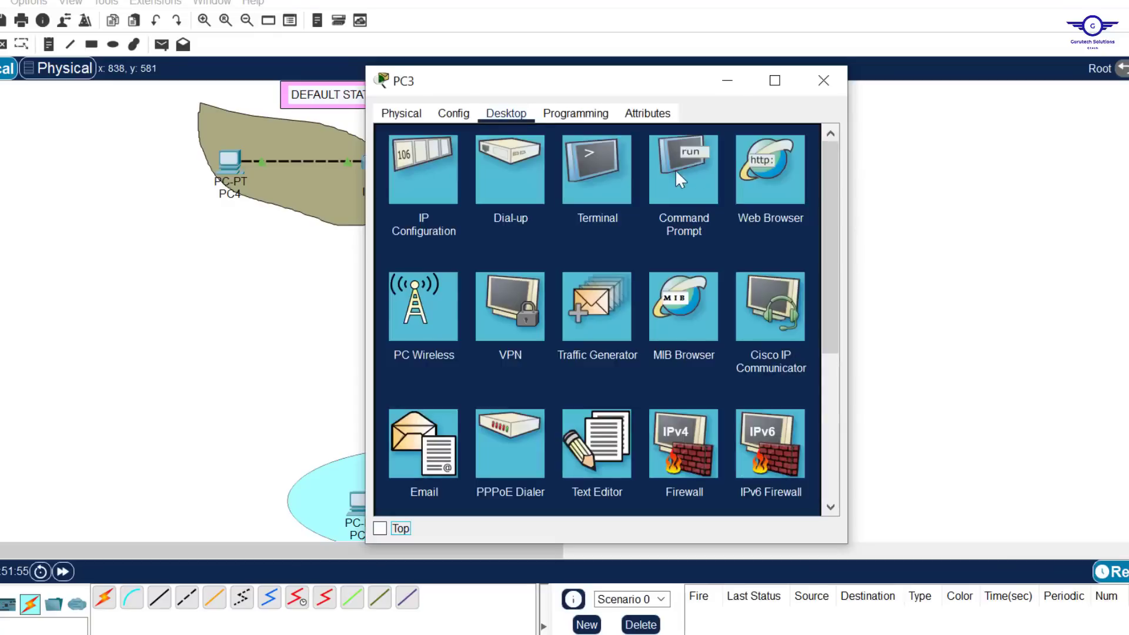
pyautogui.click(671, 164)
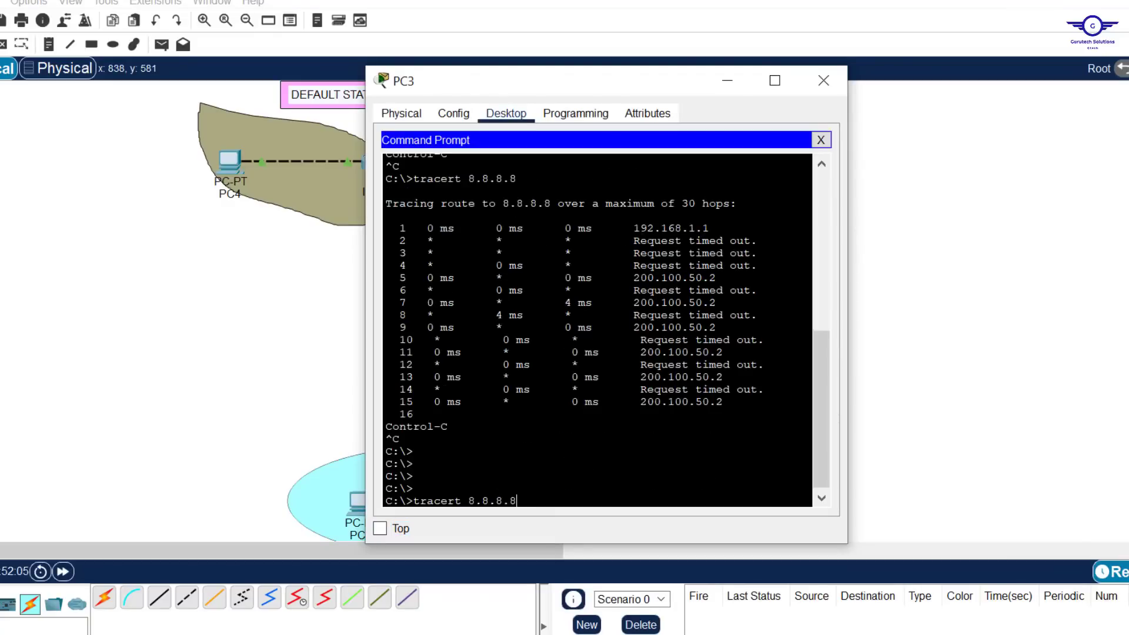
pyautogui.press('Return')
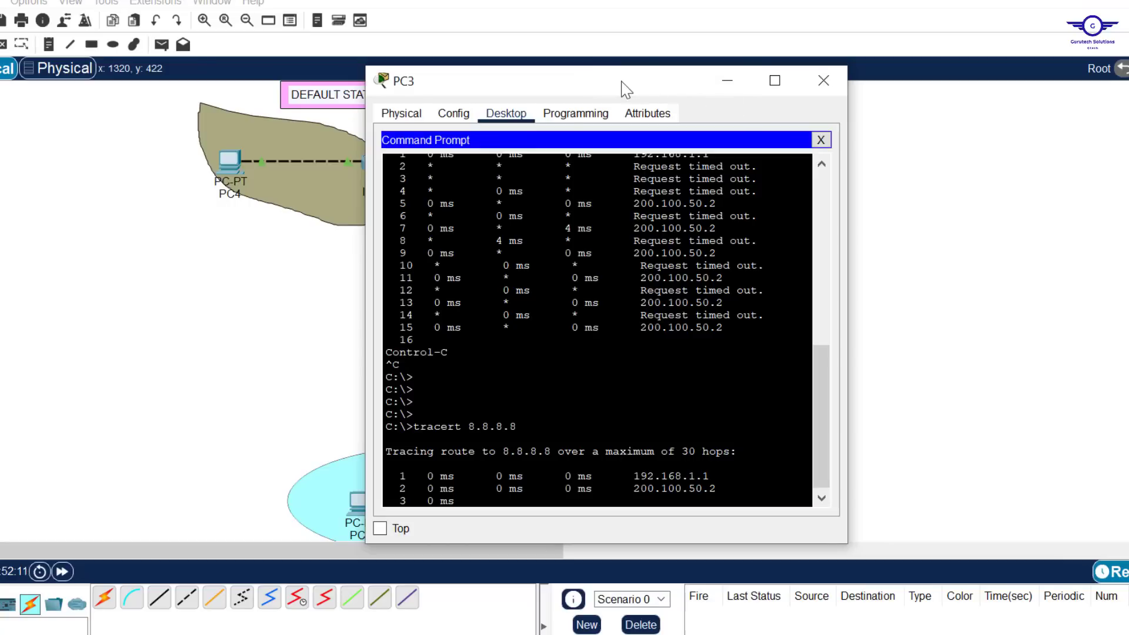
# Step: Examine the hops of PC3's running trace against the topology, and stop the trace
pyautogui.moveTo(622, 87); pyautogui.dragTo(771, 72)
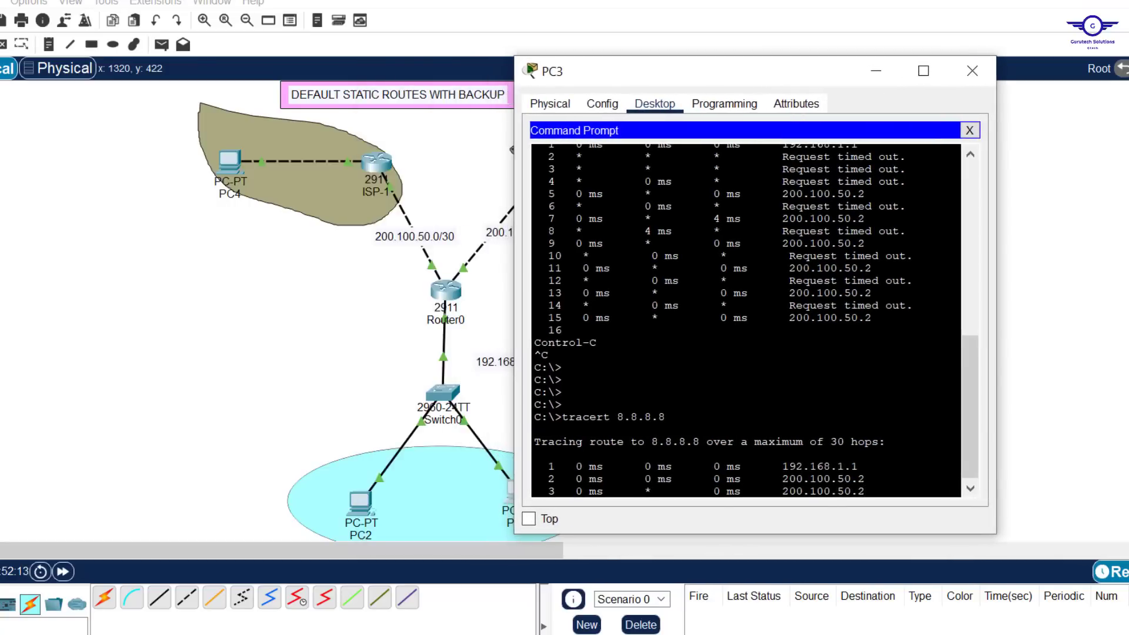
pyautogui.moveTo(862, 493); pyautogui.dragTo(786, 484)
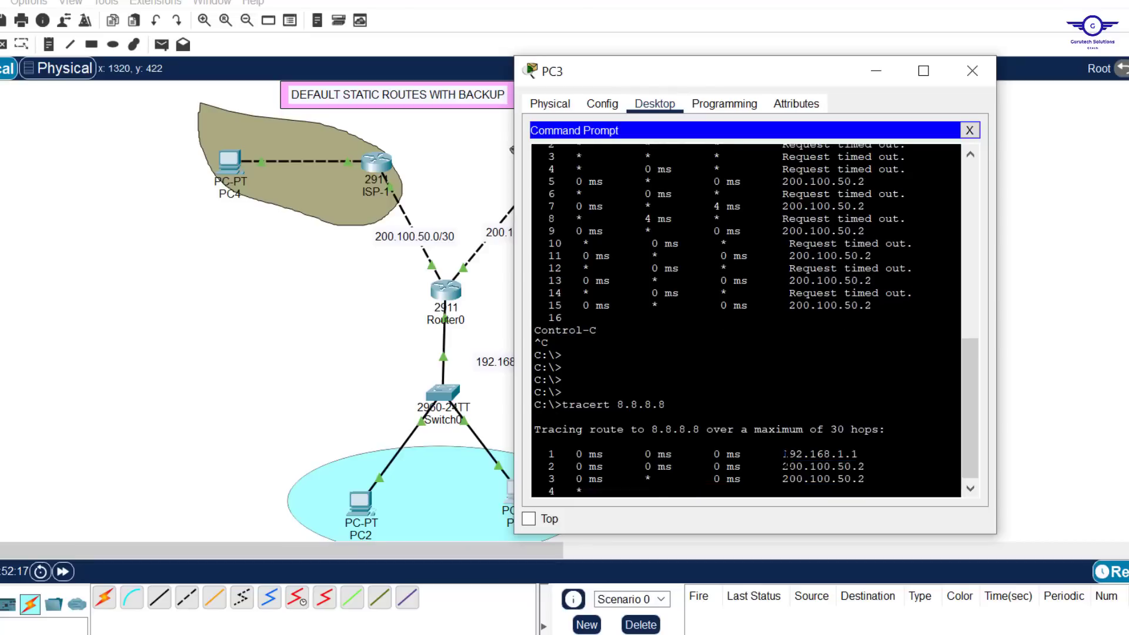
pyautogui.click(312, 354)
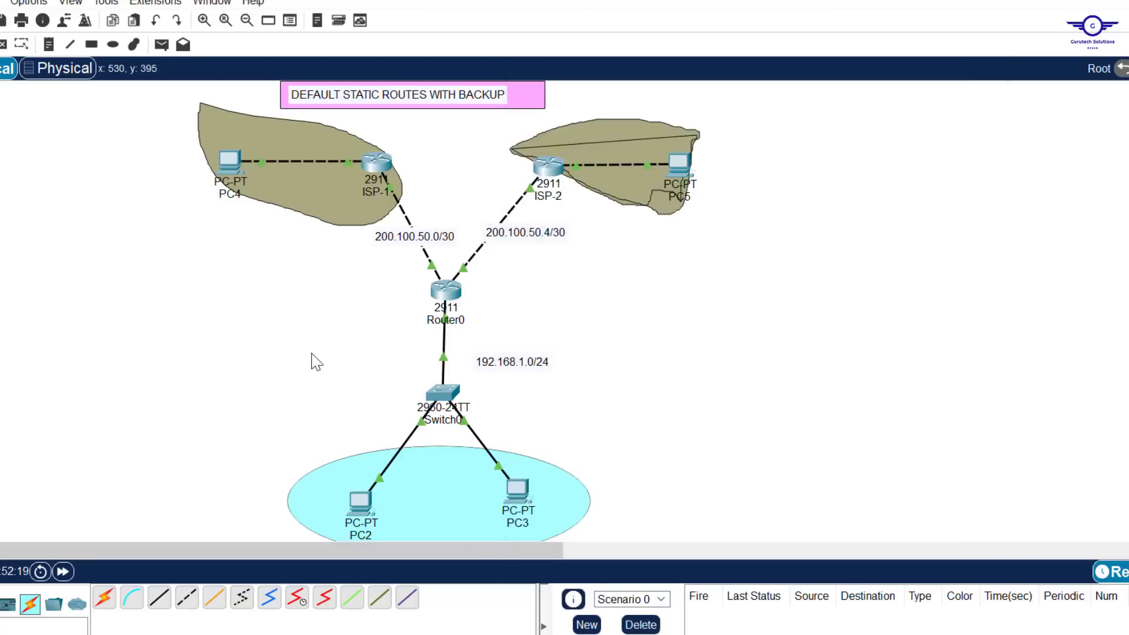
pyautogui.click(514, 506)
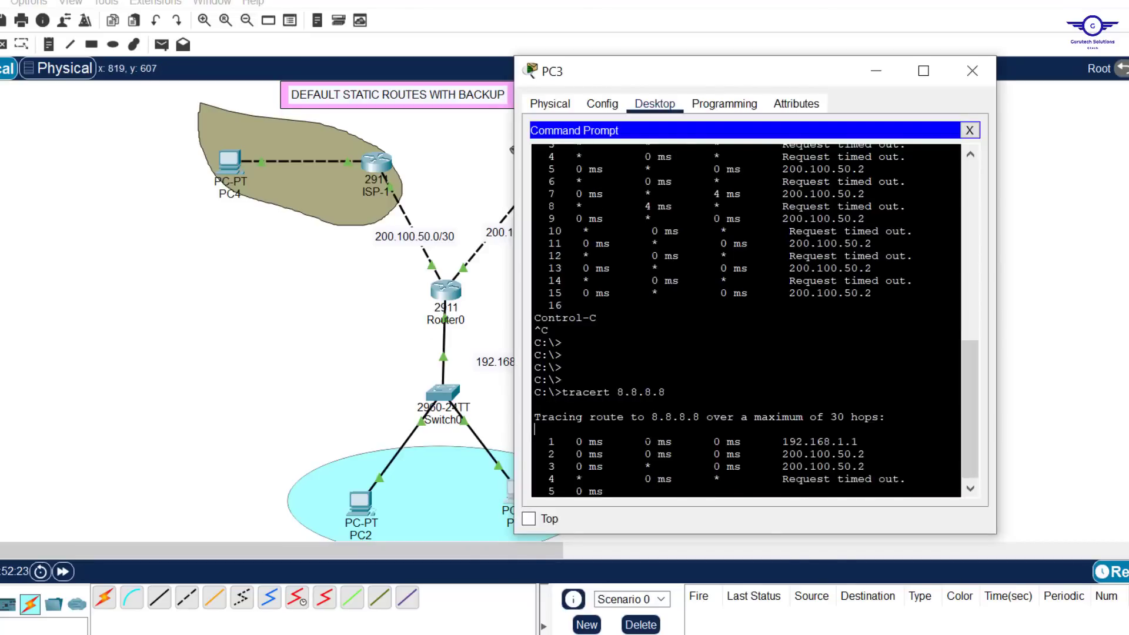
pyautogui.hotkey('ctrl', 'c')
pyautogui.press('Return')
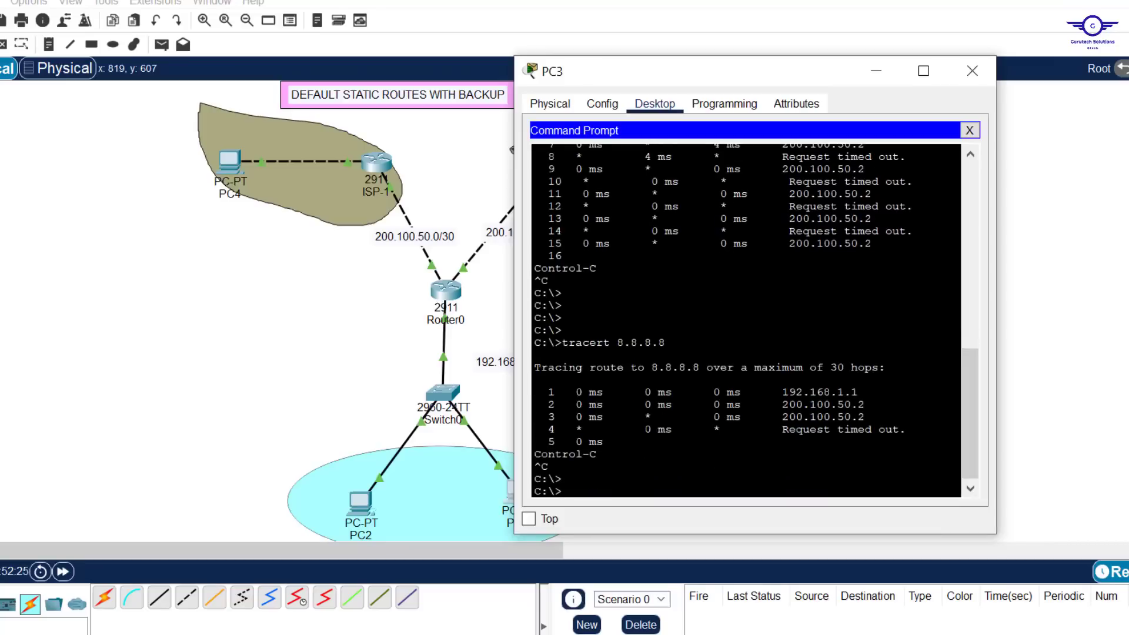
# Step: Delete the link between Router0 and ISP-1 to simulate a failure of the primary path
pyautogui.click(384, 330)
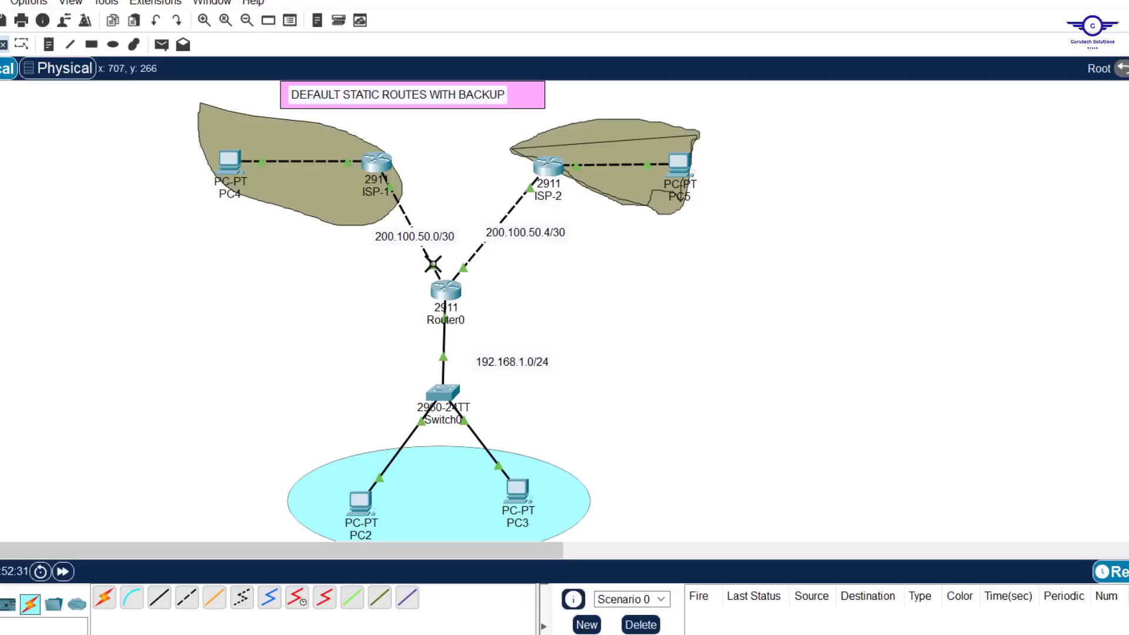
pyautogui.click(432, 264)
pyautogui.press('Escape')
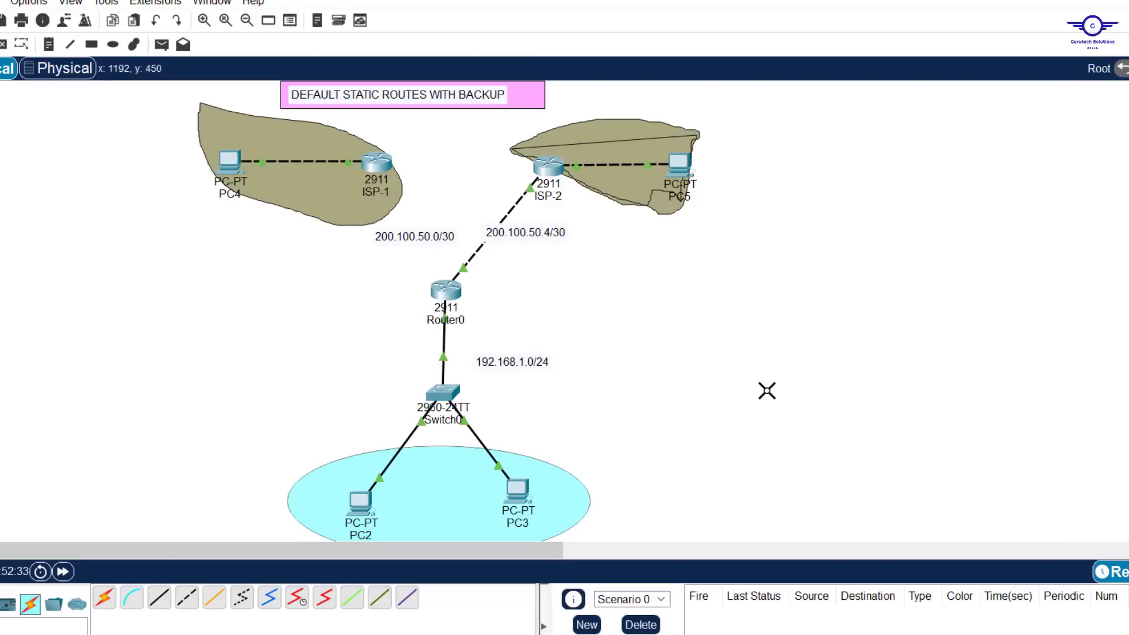
# Step: Run tracert 8.8.8.8 again from PC3's command prompt to check the backup path through ISP-2
pyautogui.click(511, 493)
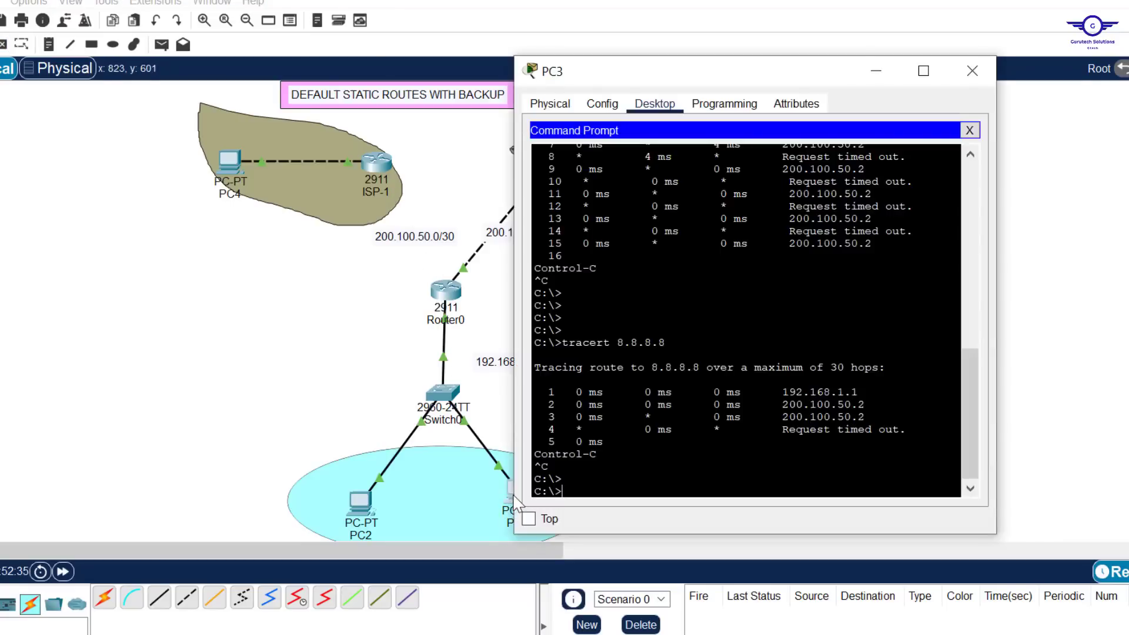
pyautogui.press('Return')
pyautogui.press('Return')
pyautogui.press('Return')
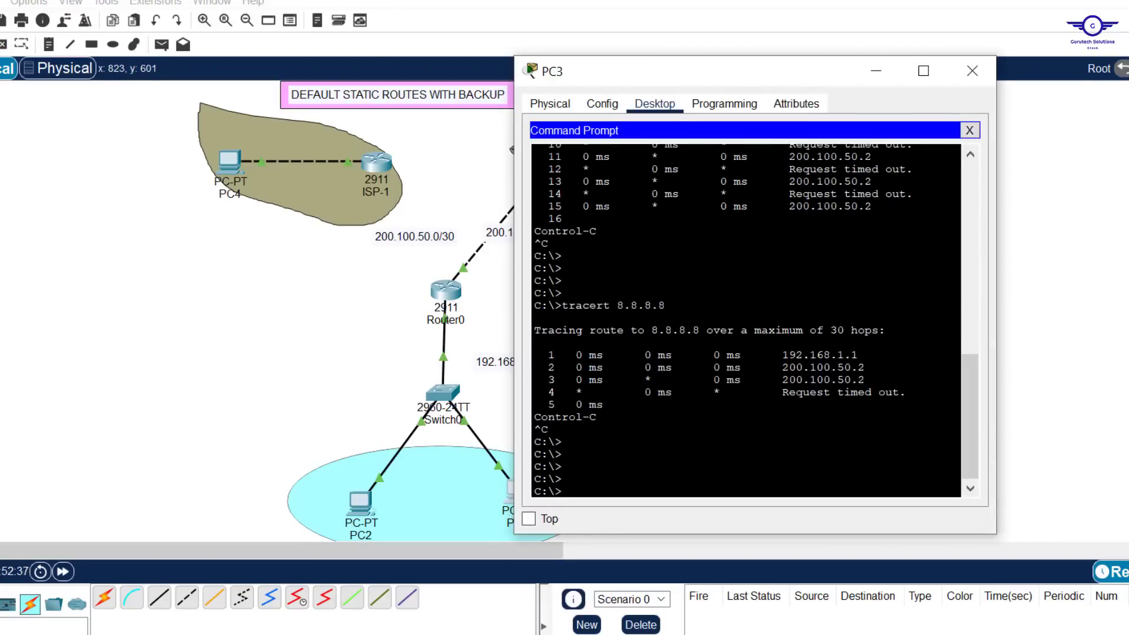
pyautogui.moveTo(757, 81); pyautogui.dragTo(909, 85)
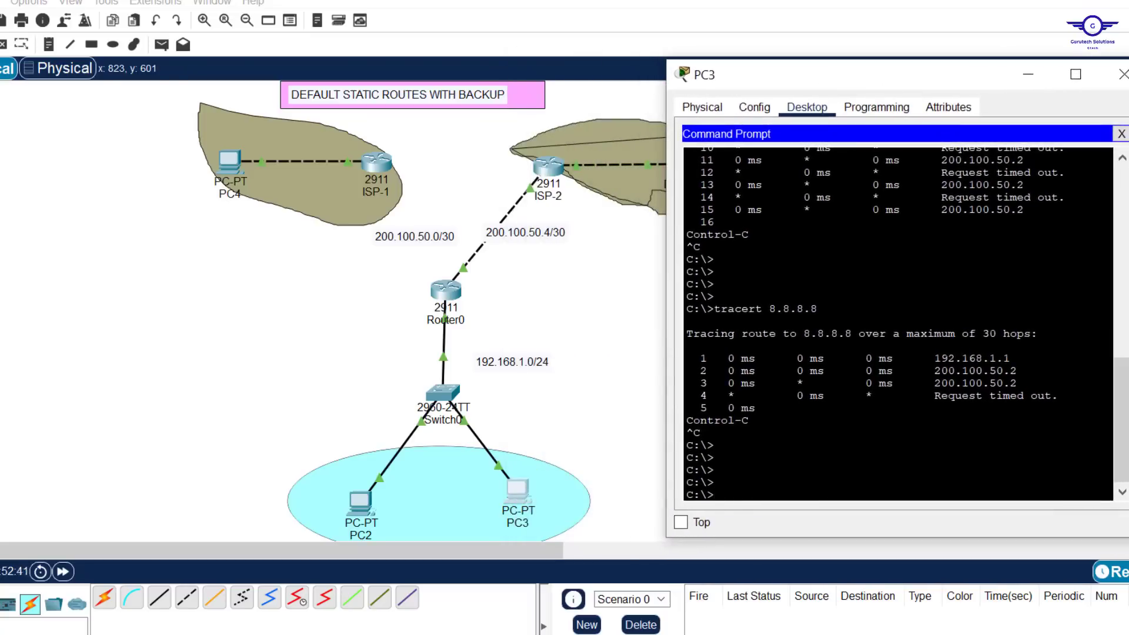
pyautogui.press('Up')
pyautogui.press('Return')
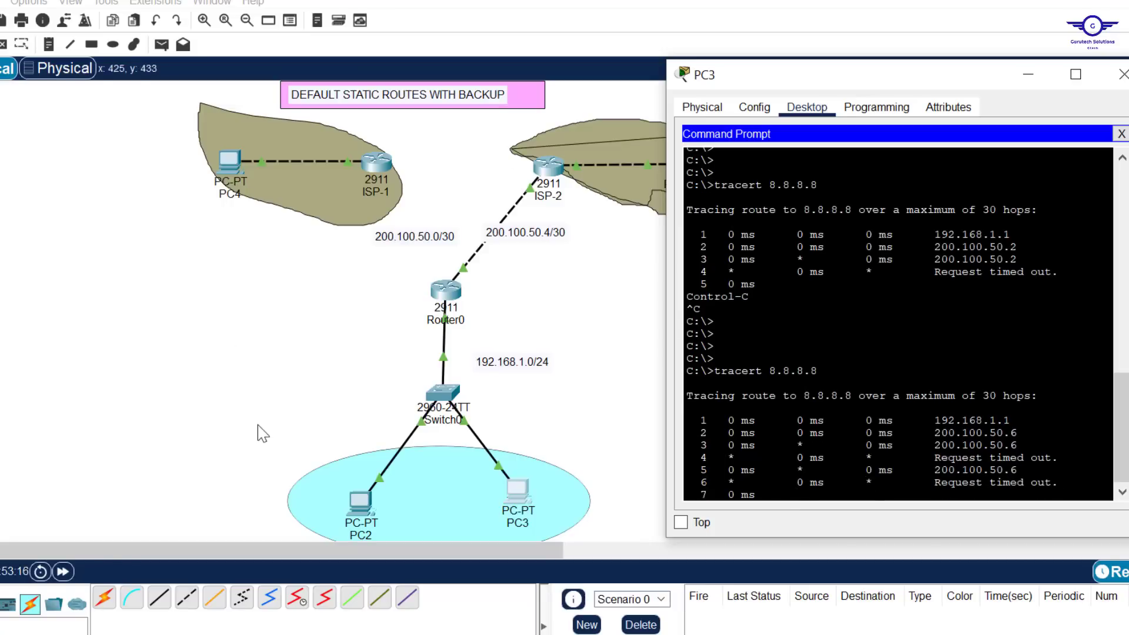
# Step: Reconnect ISP-1 to Router0 with an automatically chosen connection type, and check the latest hop in PC3's running trace to 8.8.8.8
pyautogui.click(105, 600)
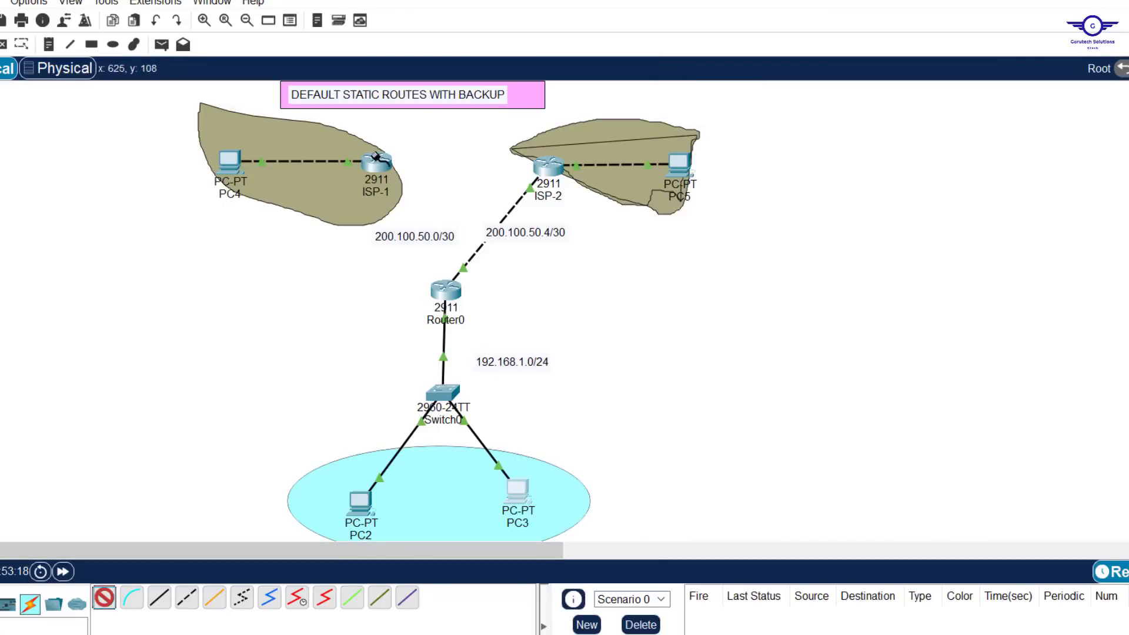
pyautogui.click(385, 160)
pyautogui.click(445, 288)
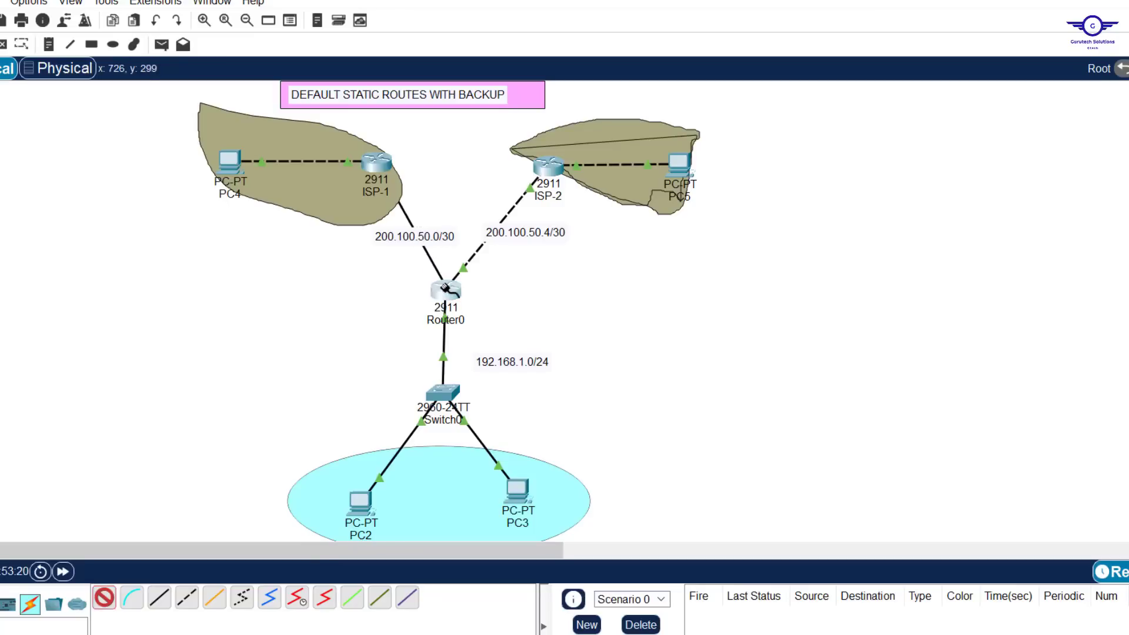
pyautogui.click(516, 489)
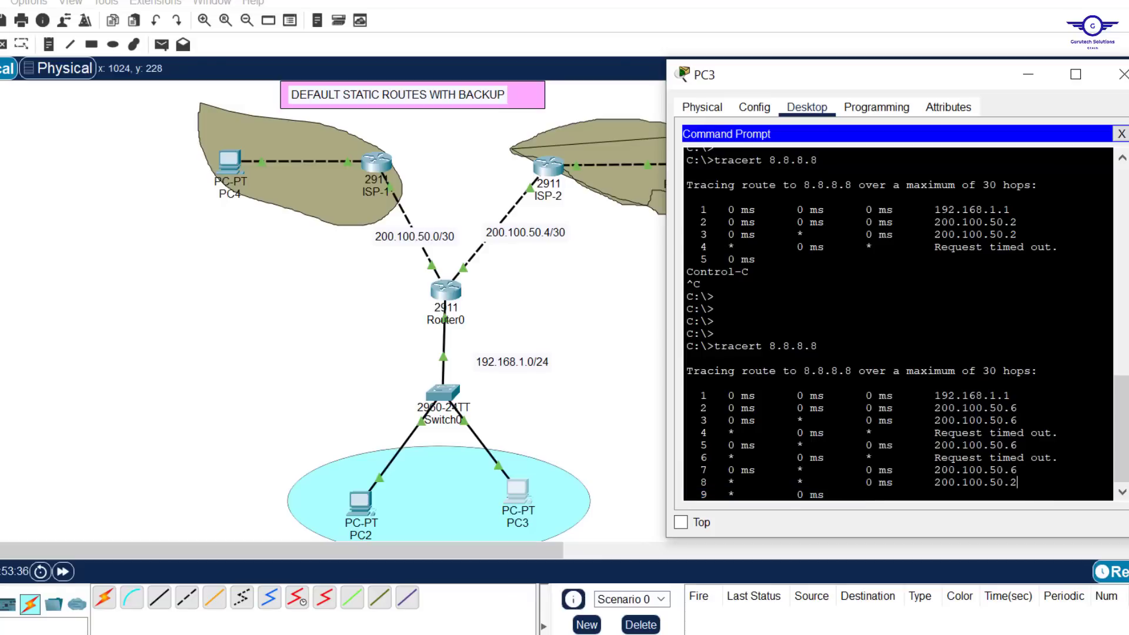
pyautogui.moveTo(1017, 482); pyautogui.dragTo(935, 482)
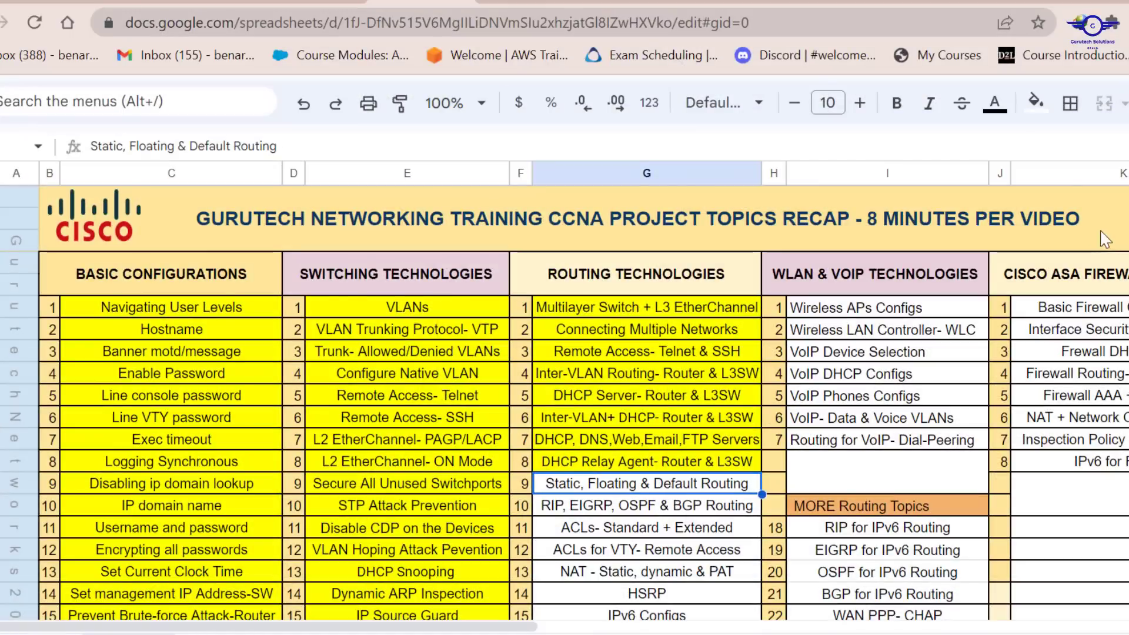
# Step: In the Google Sheets topic list, fill the "Static, Floating & Default Routing" cell with yellow
pyautogui.click(1035, 102)
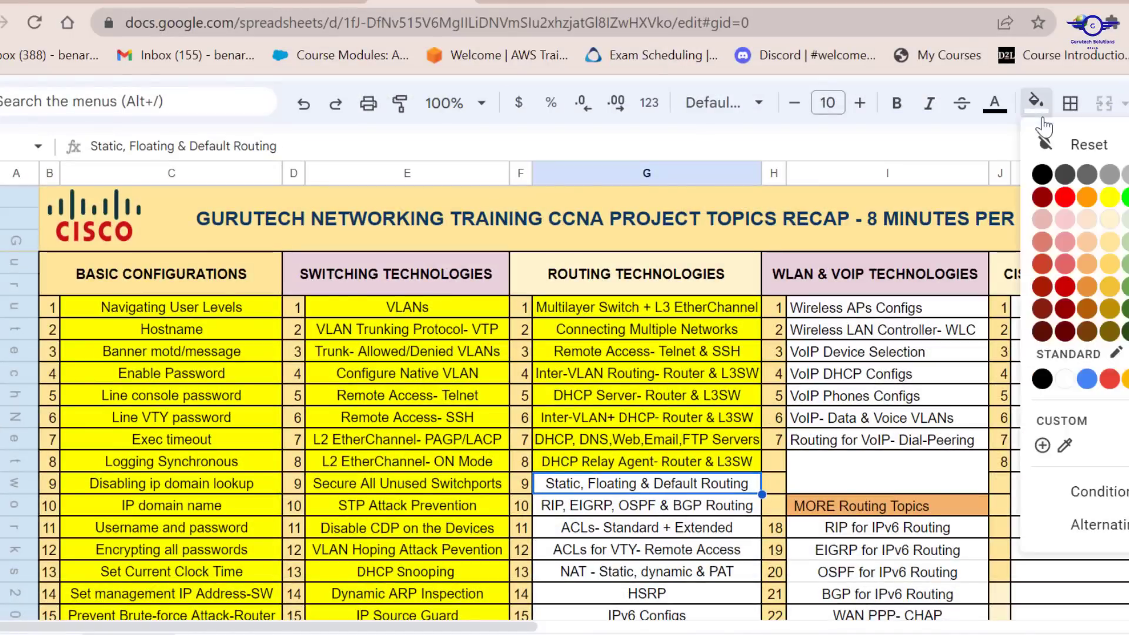
pyautogui.click(1108, 198)
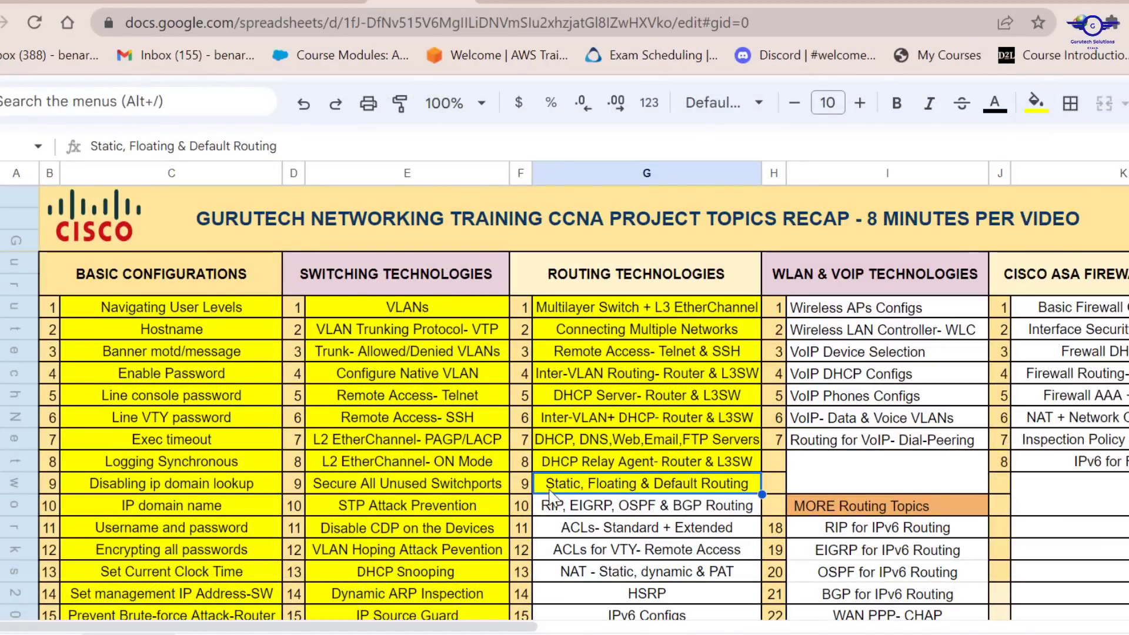